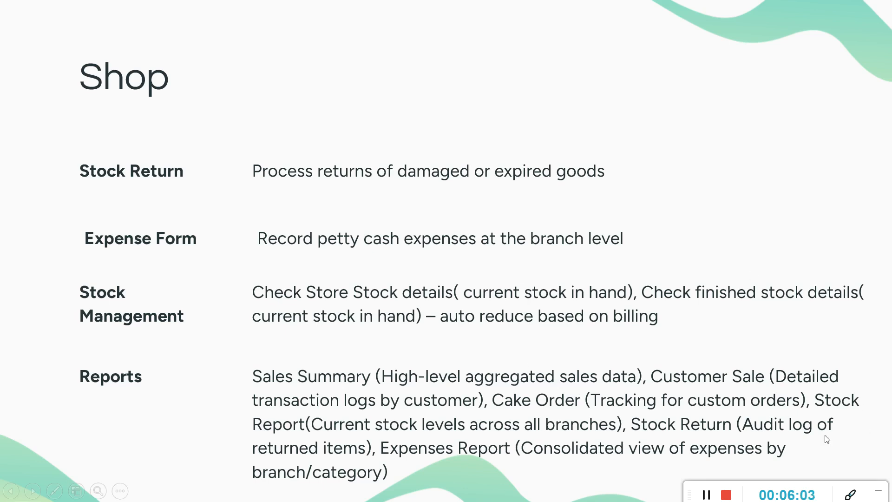
- Exit the slideshow and switch to the browser showing the BigBakery dashboard alerts
{"action": "key", "text": "alt+Tab"}
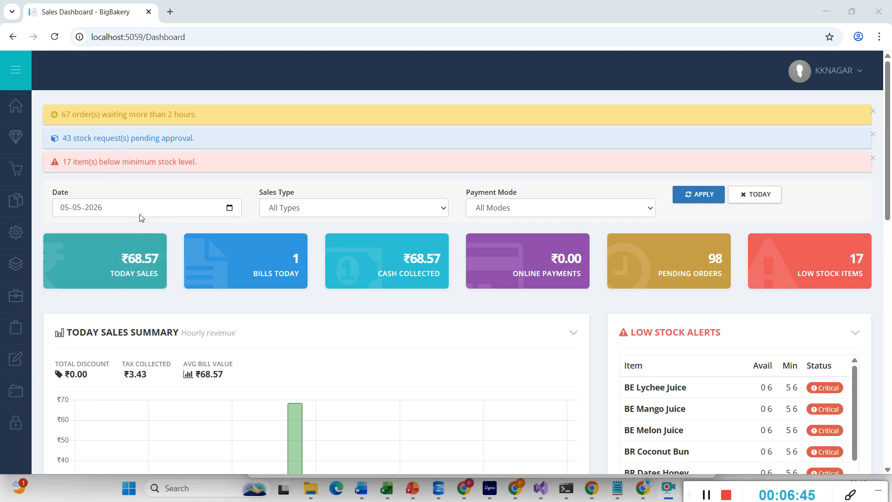
- Scroll past Low Stock Alerts and Pending Orders to Staff Performance and Payment Mode Split
{"action": "scroll", "coordinate": [141, 216], "scroll_direction": "down", "scroll_amount": 1}
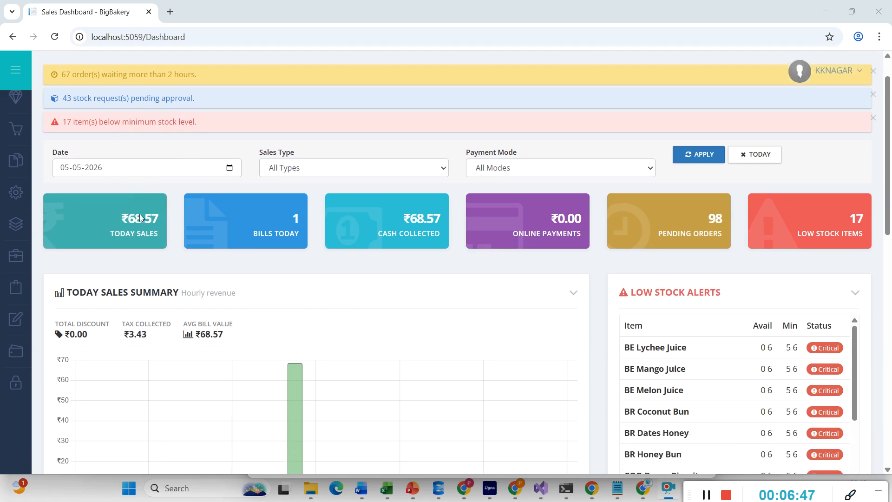
{"action": "scroll", "coordinate": [140, 216], "scroll_direction": "down", "scroll_amount": 1}
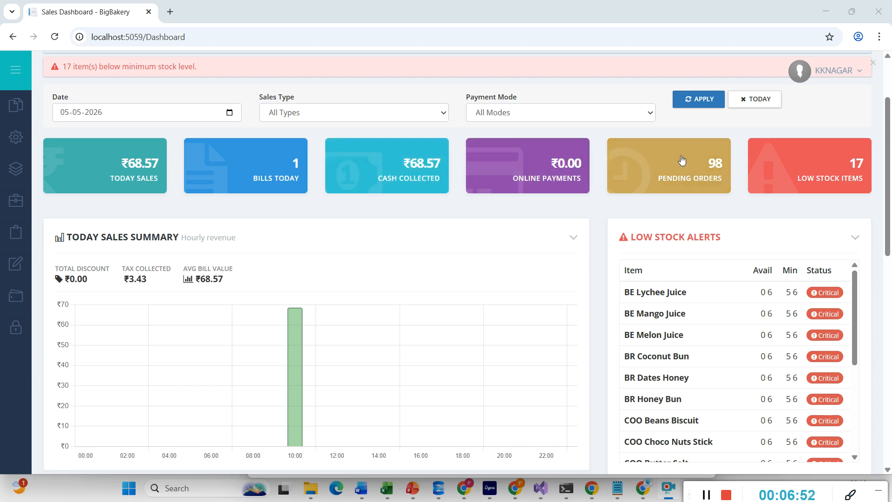
{"action": "scroll", "coordinate": [747, 212], "scroll_direction": "down", "scroll_amount": 1}
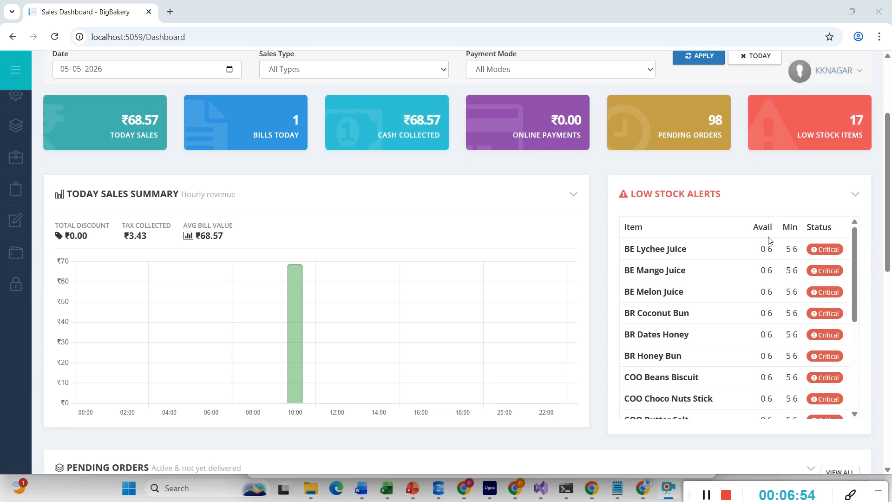
{"action": "scroll", "coordinate": [770, 288], "scroll_direction": "down", "scroll_amount": 4}
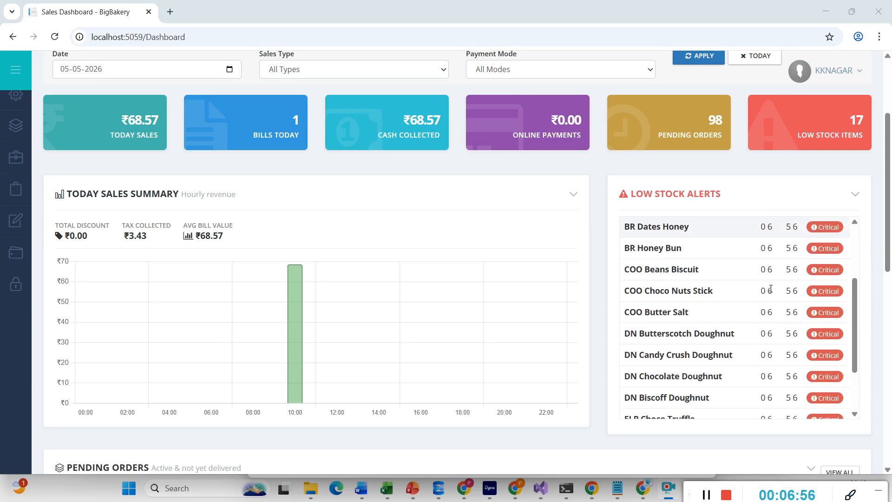
{"action": "mouse_move", "coordinate": [299, 344]}
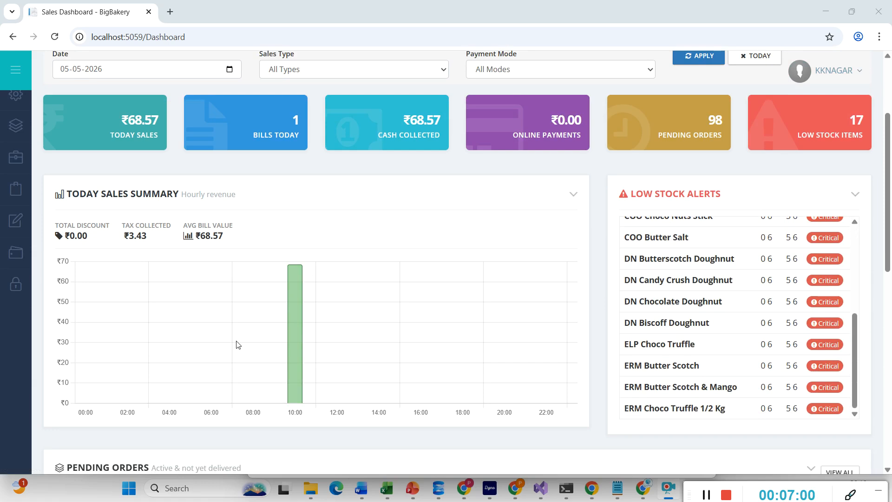
{"action": "scroll", "coordinate": [237, 344], "scroll_direction": "down", "scroll_amount": 4}
{"action": "scroll", "coordinate": [236, 344], "scroll_direction": "down", "scroll_amount": 1}
{"action": "scroll", "coordinate": [236, 344], "scroll_direction": "up", "scroll_amount": 1}
{"action": "scroll", "coordinate": [236, 345], "scroll_direction": "down", "scroll_amount": 1}
{"action": "scroll", "coordinate": [236, 345], "scroll_direction": "down", "scroll_amount": 1}
{"action": "scroll", "coordinate": [237, 344], "scroll_direction": "up", "scroll_amount": 1}
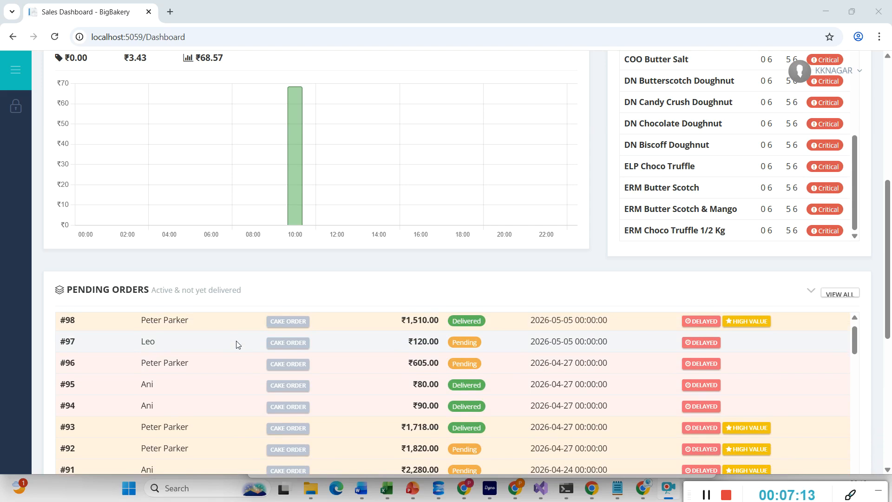
{"action": "scroll", "coordinate": [235, 344], "scroll_direction": "down", "scroll_amount": 11}
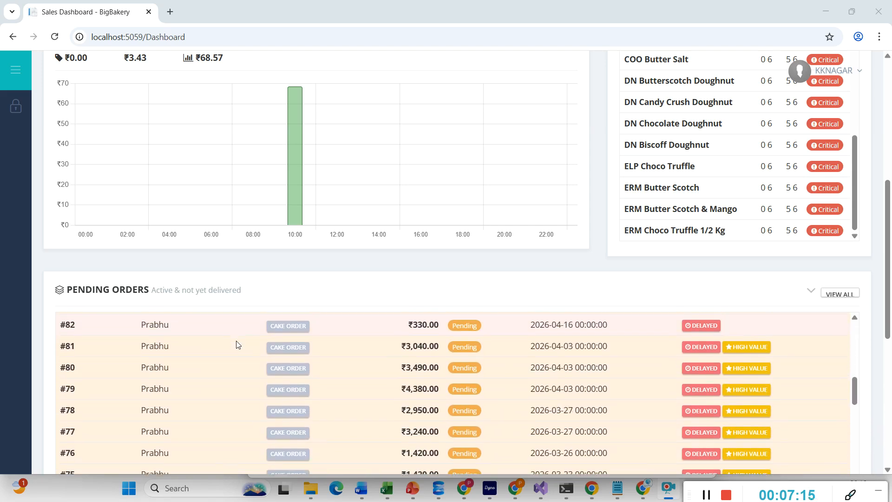
{"action": "scroll", "coordinate": [236, 345], "scroll_direction": "down", "scroll_amount": 8}
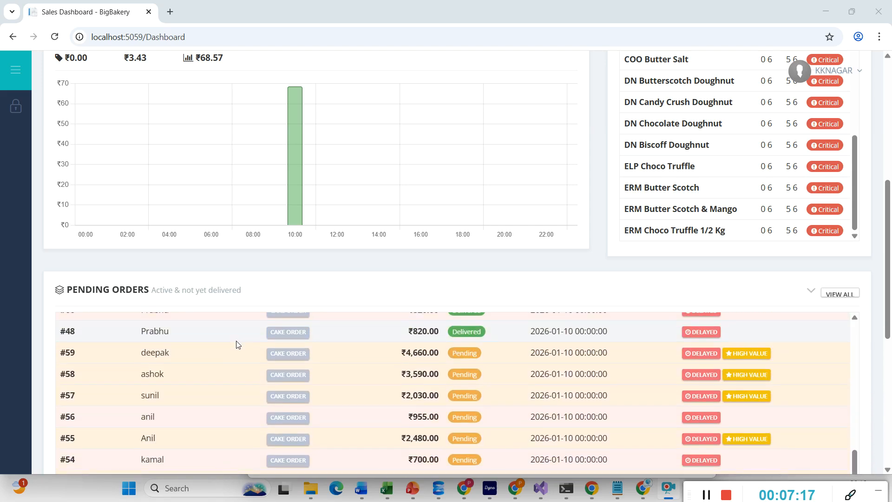
{"action": "scroll", "coordinate": [236, 344], "scroll_direction": "down", "scroll_amount": 6}
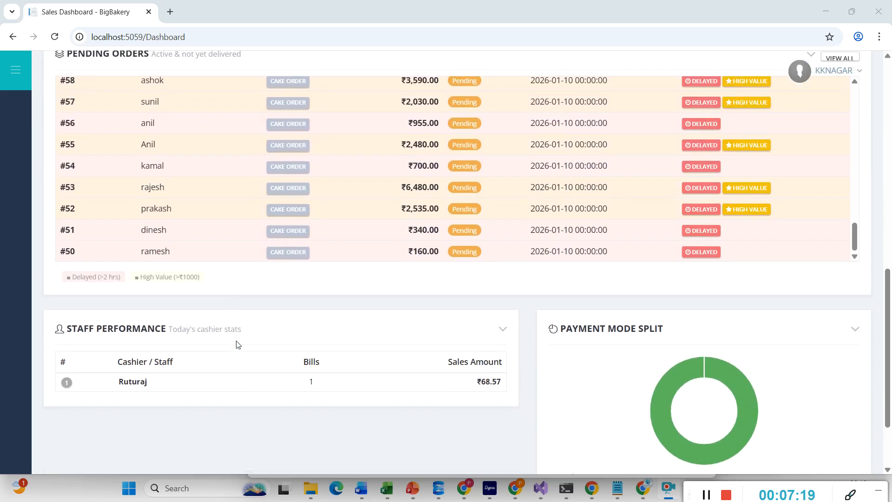
{"action": "scroll", "coordinate": [236, 345], "scroll_direction": "down", "scroll_amount": 2}
{"action": "scroll", "coordinate": [236, 345], "scroll_direction": "down", "scroll_amount": 1}
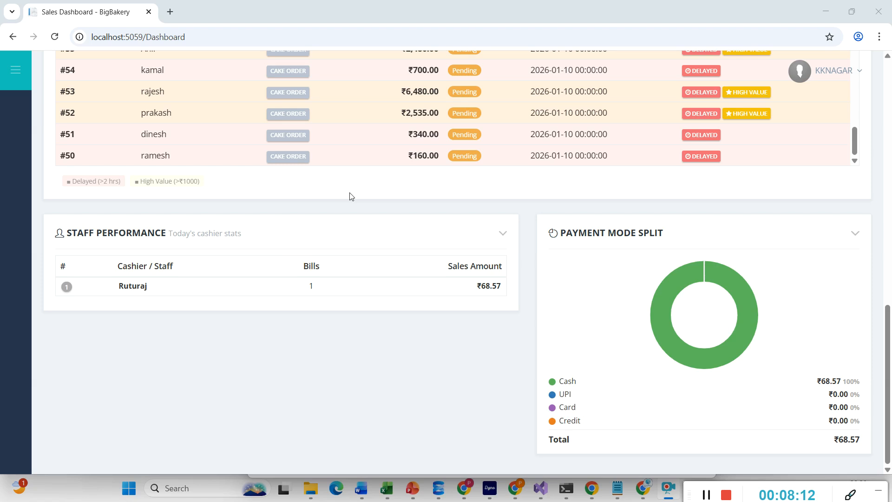
- Scroll back to the dashboard top with its alerts, filters and summary figures
{"action": "scroll", "coordinate": [349, 196], "scroll_direction": "up", "scroll_amount": 15}
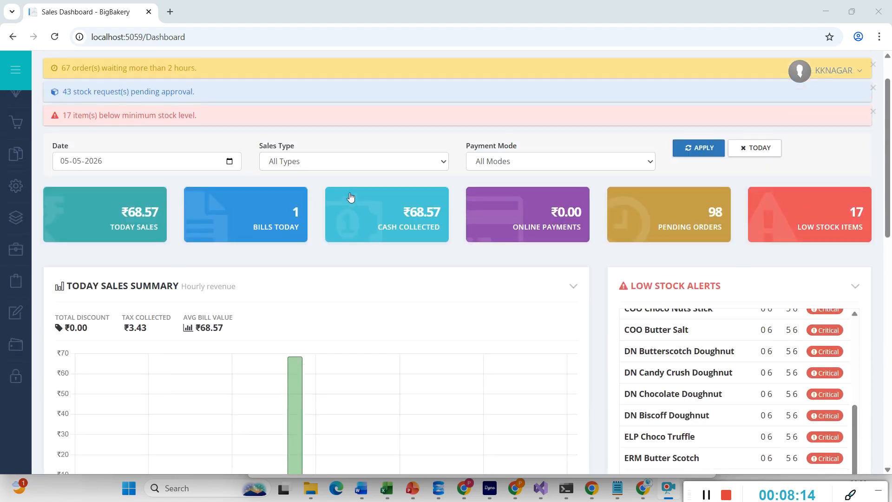
- Open Sales > Billing, collapse the sidebar and show the BEVERAGES items
{"action": "scroll", "coordinate": [167, 179], "scroll_direction": "up", "scroll_amount": 1}
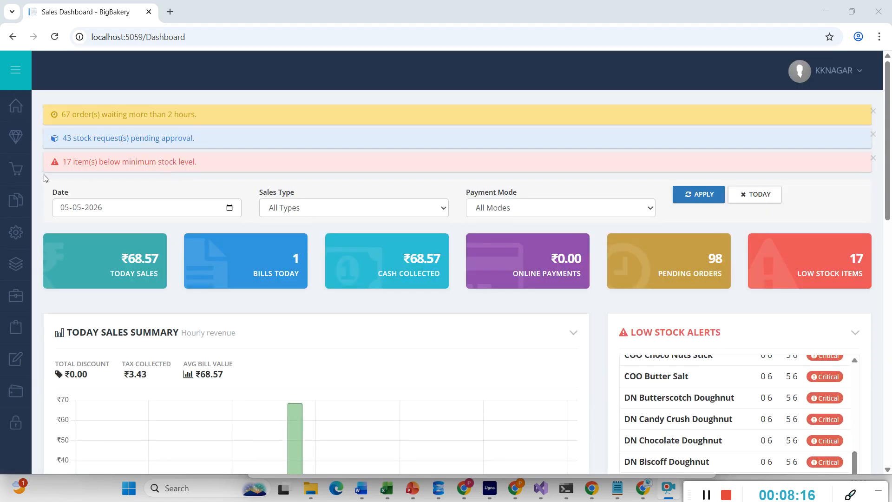
{"action": "mouse_move", "coordinate": [25, 173]}
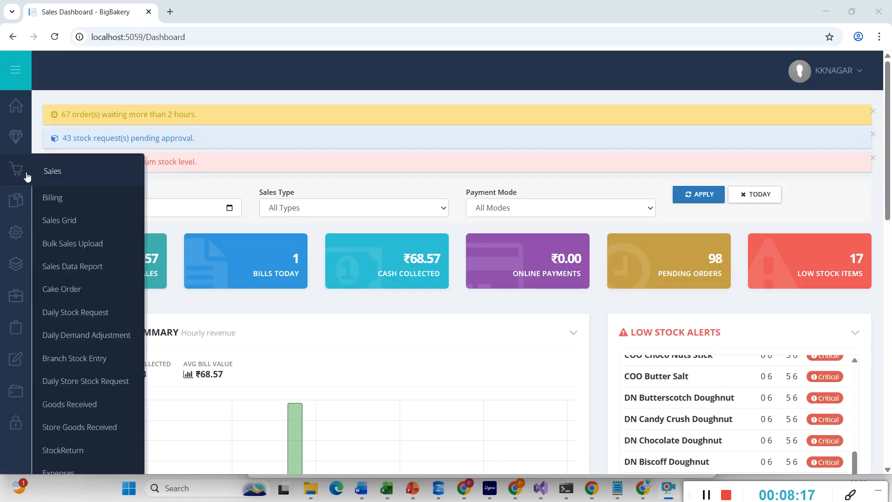
{"action": "left_click", "coordinate": [58, 200]}
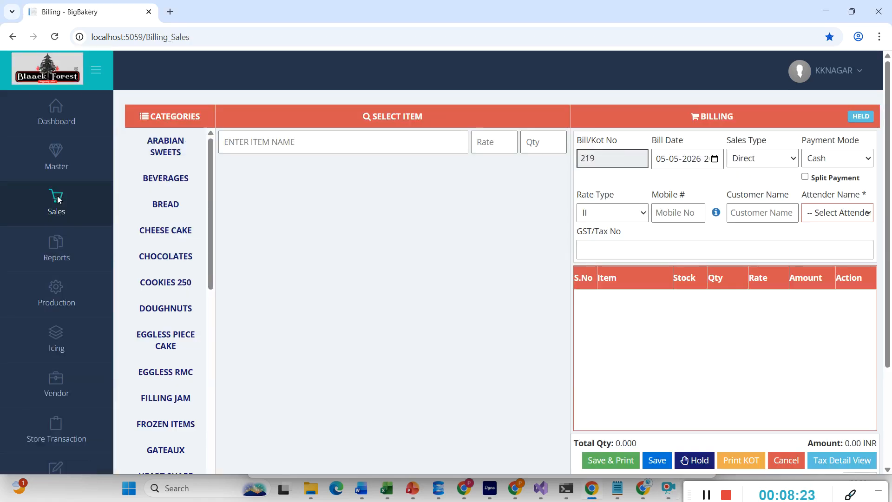
{"action": "left_click", "coordinate": [95, 72]}
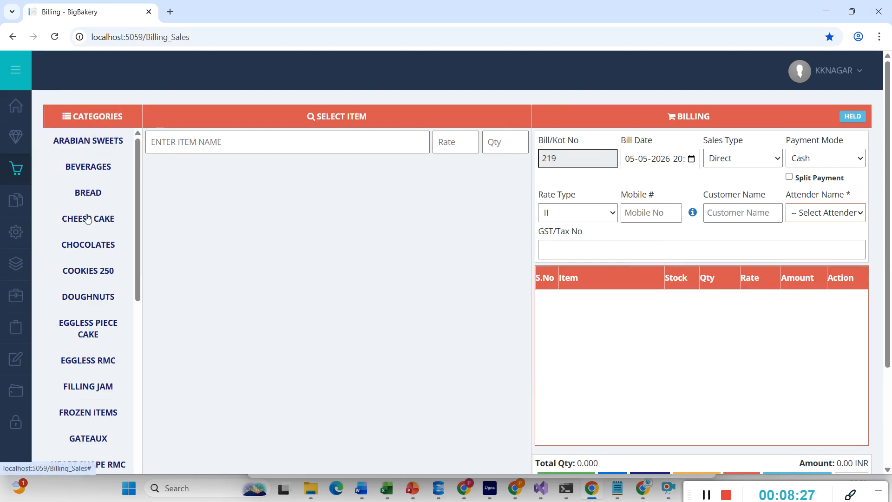
{"action": "left_click", "coordinate": [84, 176]}
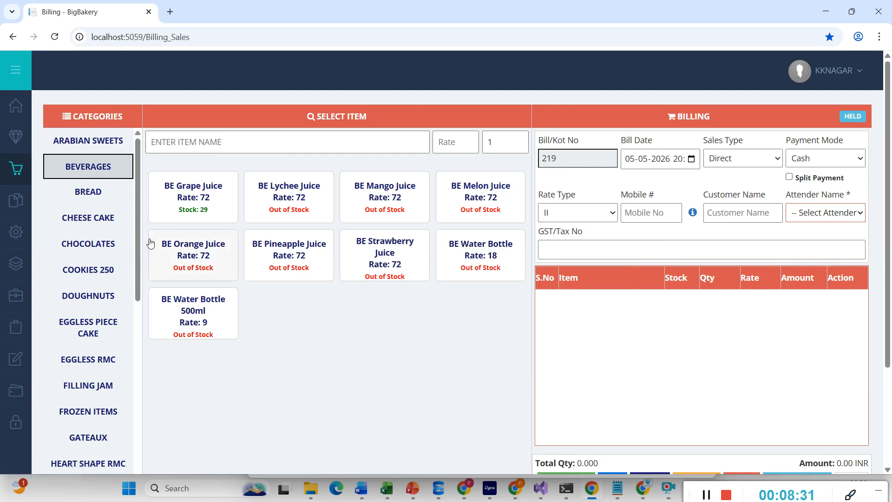
- Add BE Grape Juice until the bill holds 4 at rate 72, totalling 288.00 INR
{"action": "left_click", "coordinate": [185, 196]}
{"action": "left_click", "coordinate": [185, 195]}
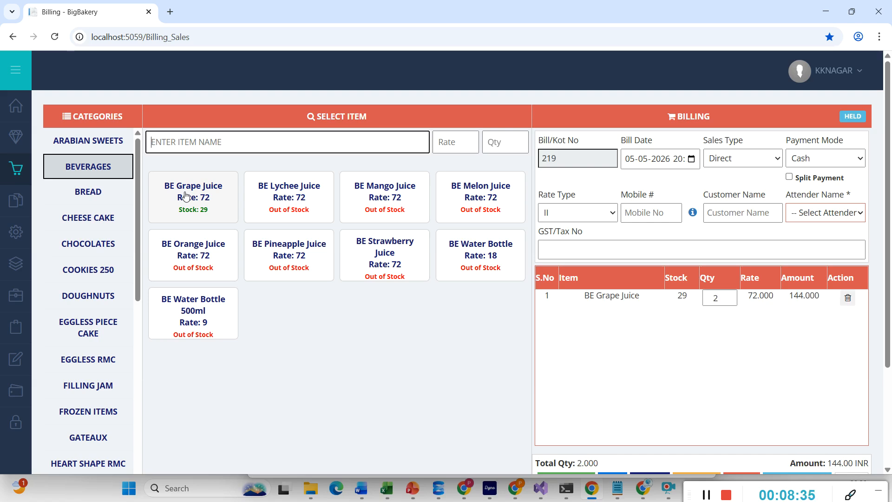
{"action": "left_click", "coordinate": [185, 196]}
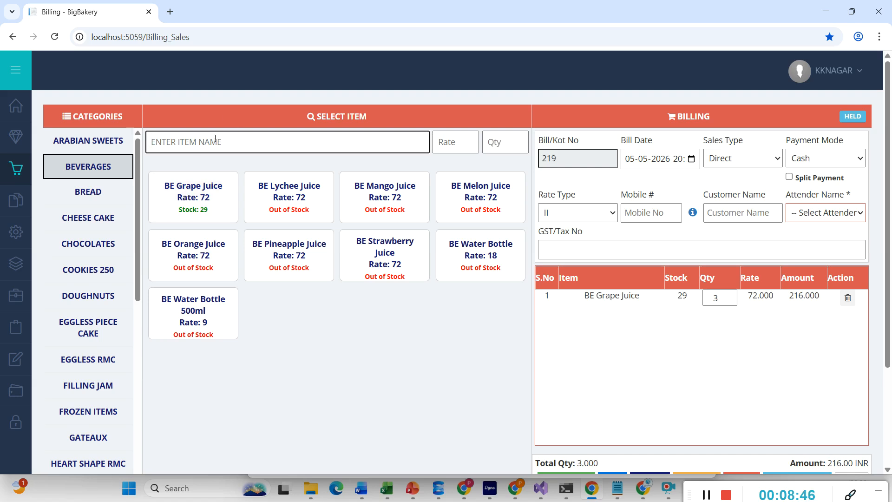
{"action": "type", "text": "gra"}
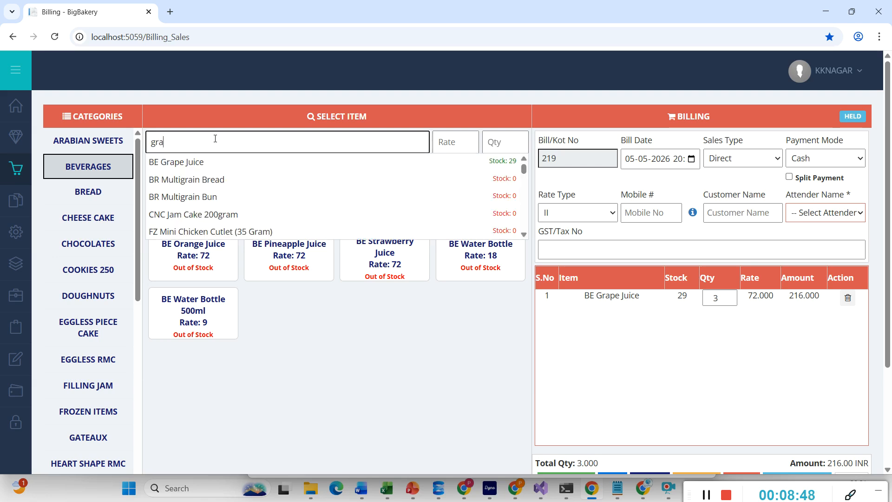
{"action": "left_click", "coordinate": [181, 163]}
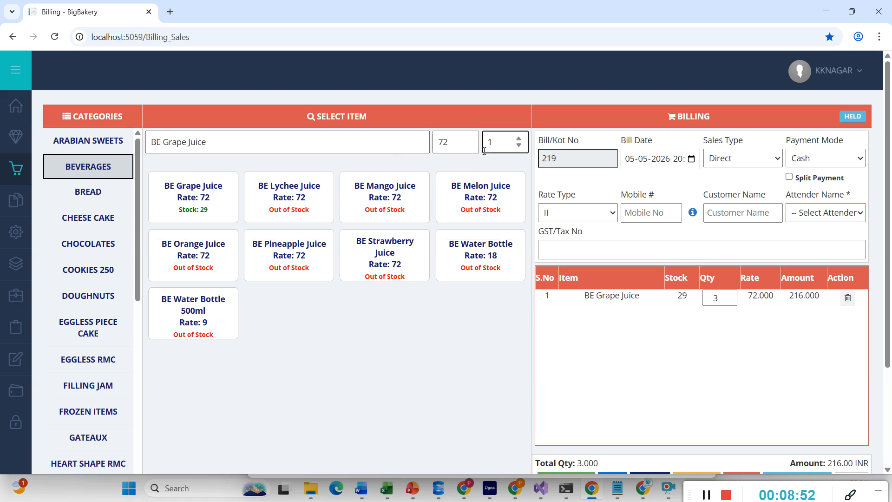
{"action": "left_click", "coordinate": [443, 140]}
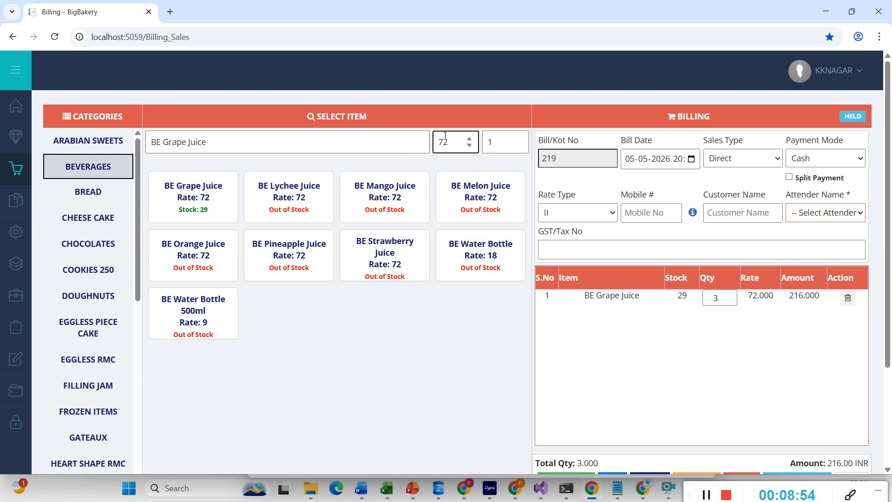
{"action": "left_click", "coordinate": [504, 149]}
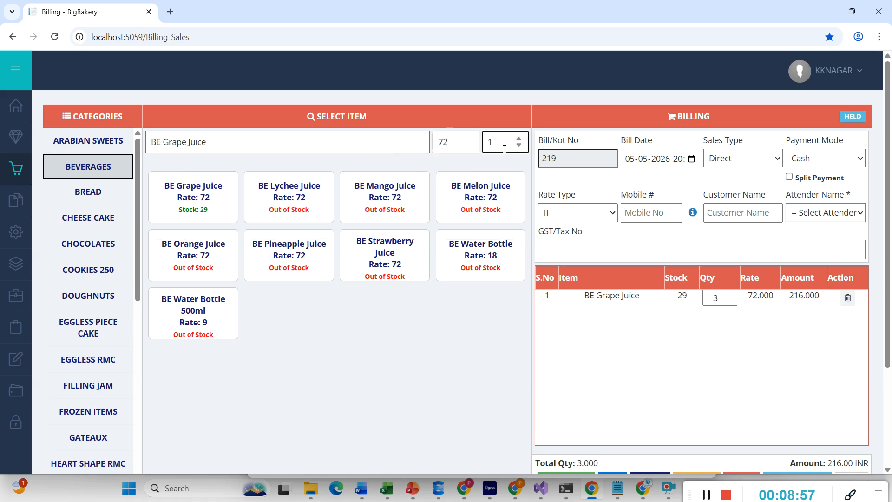
{"action": "type", "text": "5"}
{"action": "key", "text": "BackSpace"}
{"action": "key", "text": "Return"}
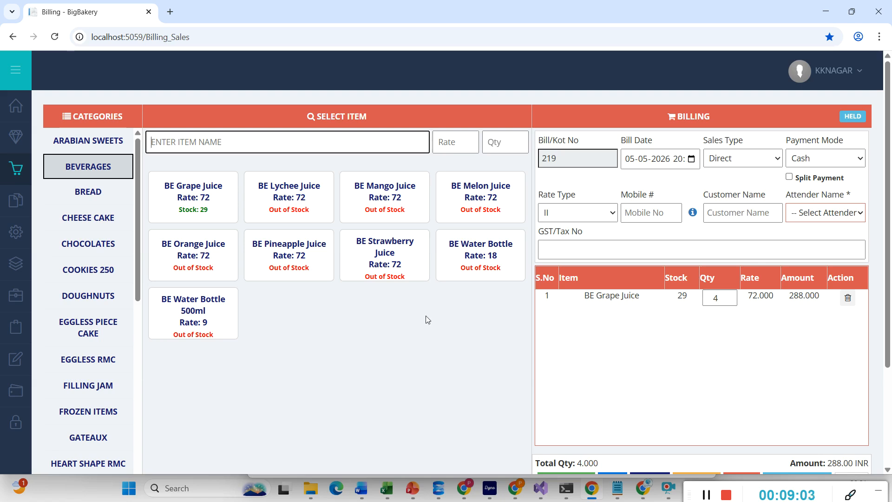
- Add one As Assorted Baklava Sweet at 1540, then browse COOKIES 250 and EGGLESS PIECE CAKE
{"action": "left_click", "coordinate": [114, 147]}
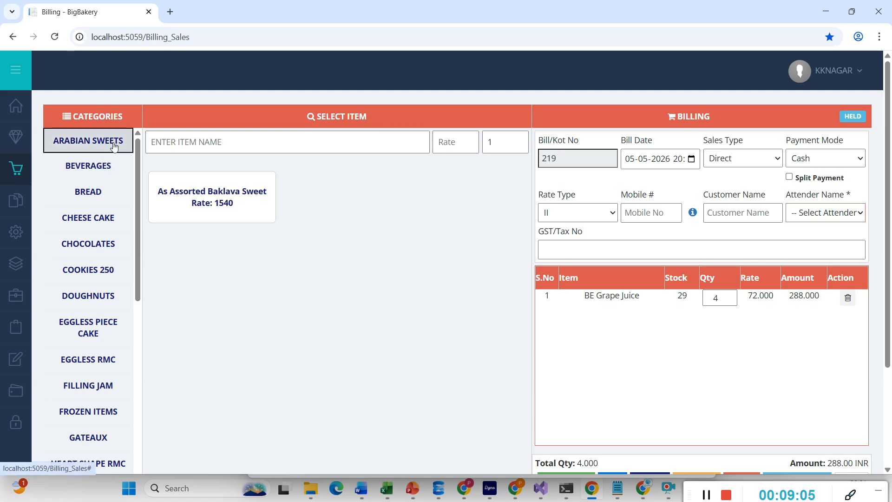
{"action": "left_click", "coordinate": [190, 213]}
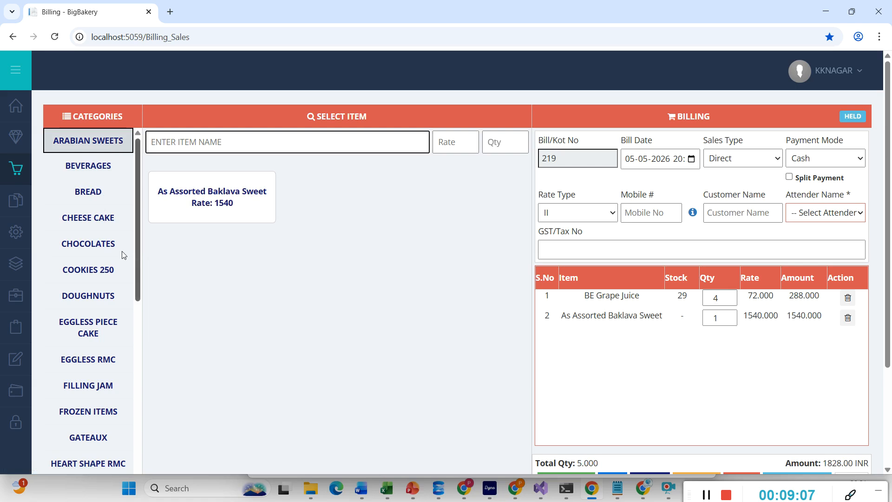
{"action": "left_click", "coordinate": [105, 270]}
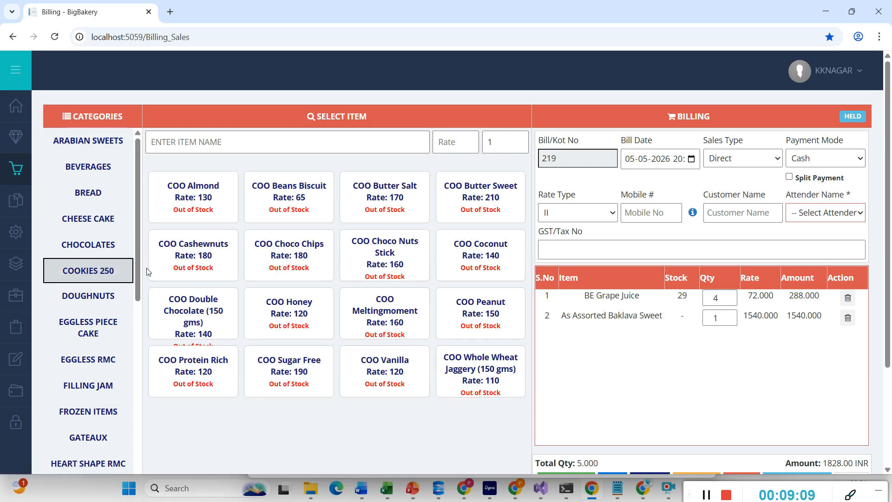
{"action": "scroll", "coordinate": [279, 242], "scroll_direction": "down", "scroll_amount": 3}
{"action": "scroll", "coordinate": [278, 243], "scroll_direction": "up", "scroll_amount": 3}
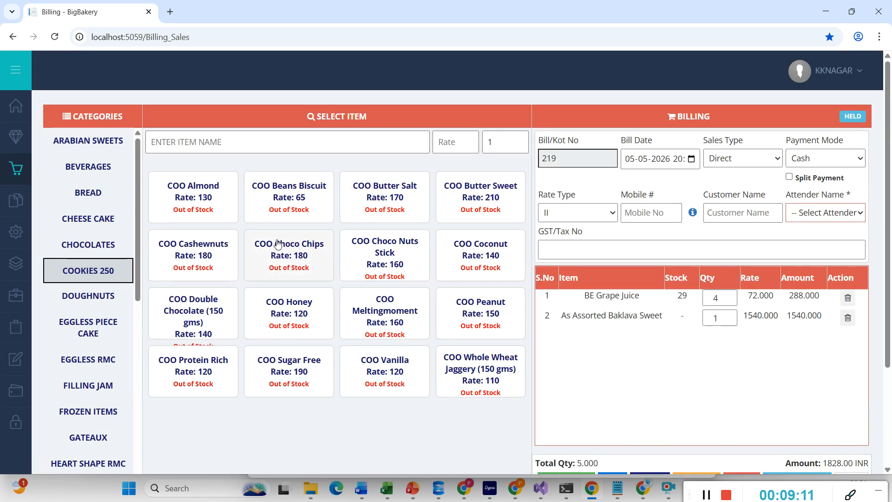
{"action": "left_click", "coordinate": [107, 316]}
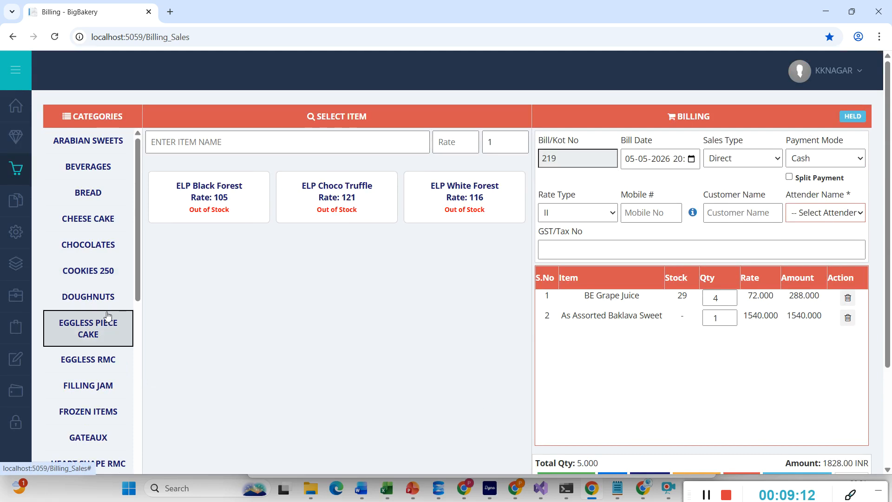
{"action": "left_click", "coordinate": [91, 276]}
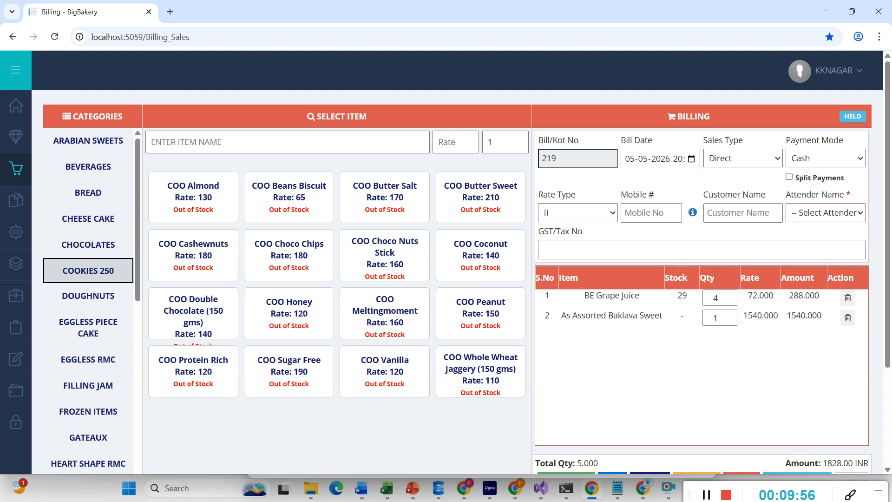
{"action": "left_click", "coordinate": [832, 161]}
{"action": "left_click", "coordinate": [832, 161]}
{"action": "left_click", "coordinate": [576, 213]}
{"action": "left_click", "coordinate": [575, 212]}
{"action": "left_click", "coordinate": [628, 215]}
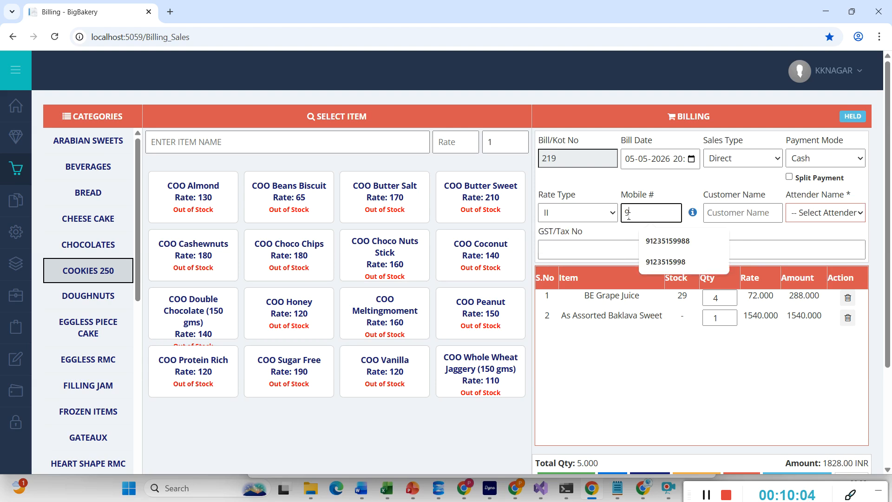
{"action": "key", "text": "Tab"}
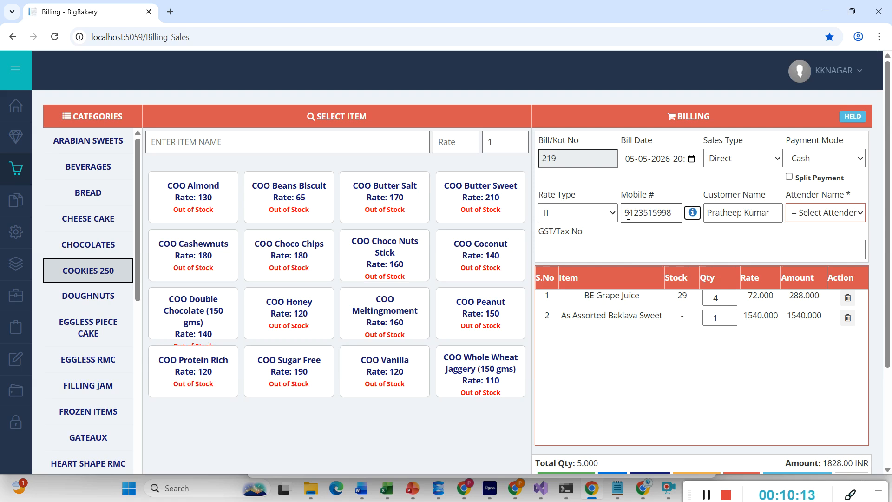
{"action": "left_click", "coordinate": [692, 213]}
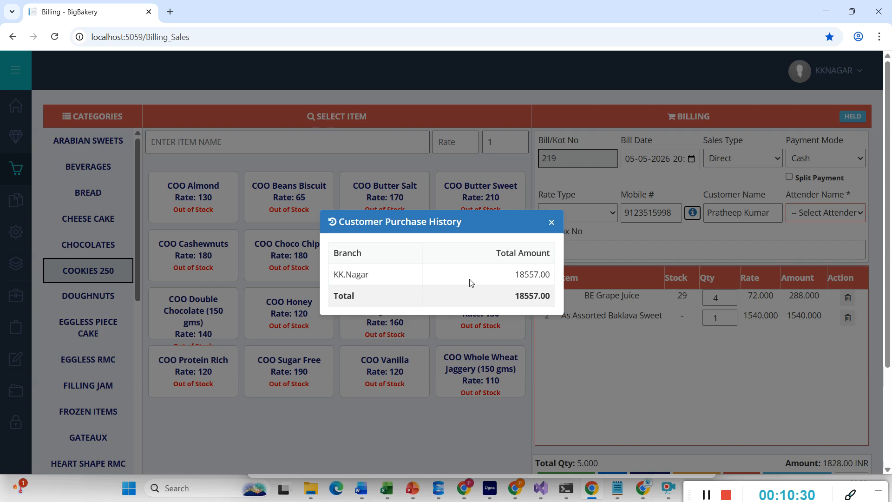
{"action": "left_click", "coordinate": [551, 224]}
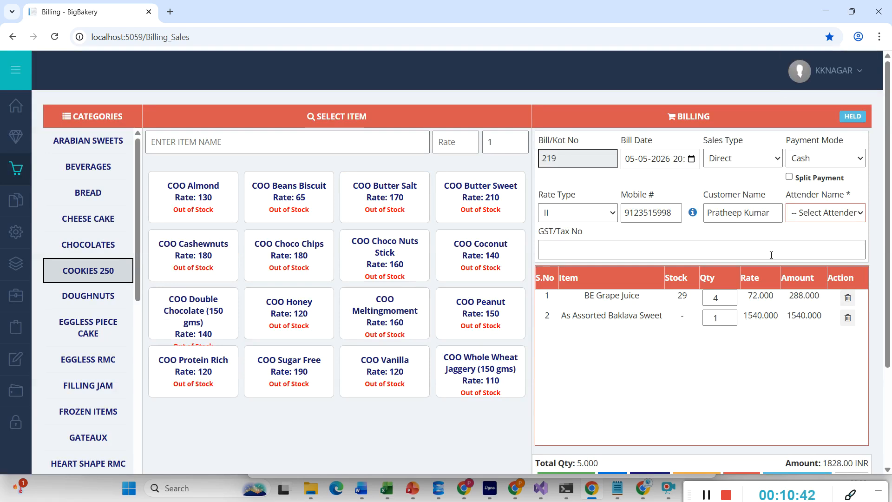
- Assign an attender to the 1828.00 INR bill, hold it and confirm the alert
{"action": "scroll", "coordinate": [762, 292], "scroll_direction": "down", "scroll_amount": 1}
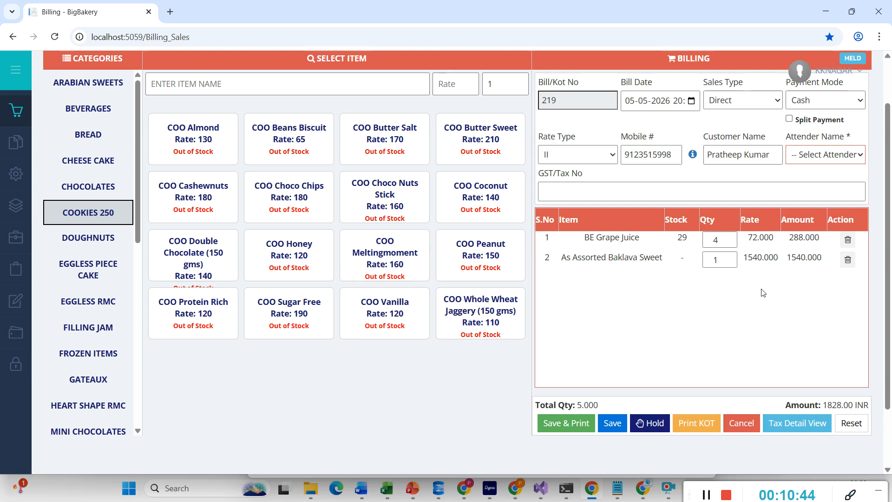
{"action": "left_click", "coordinate": [846, 154]}
{"action": "left_click", "coordinate": [815, 183]}
{"action": "left_click", "coordinate": [821, 156]}
{"action": "left_click", "coordinate": [817, 202]}
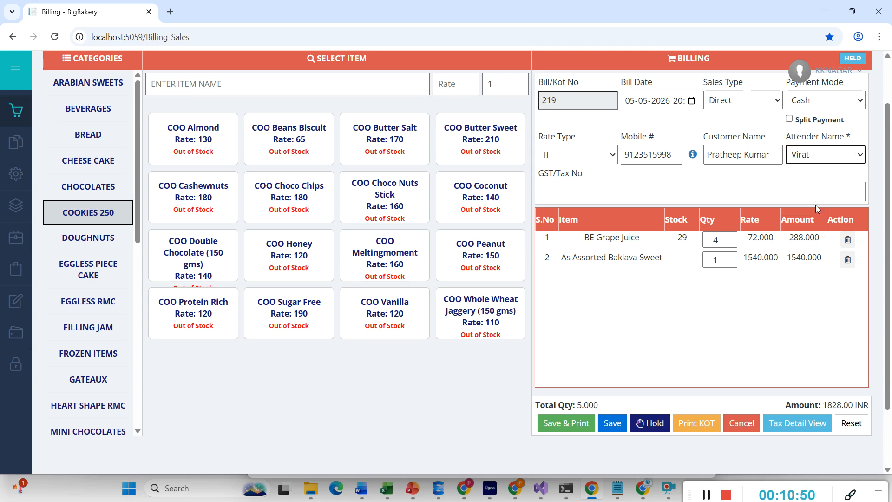
{"action": "left_click", "coordinate": [656, 426]}
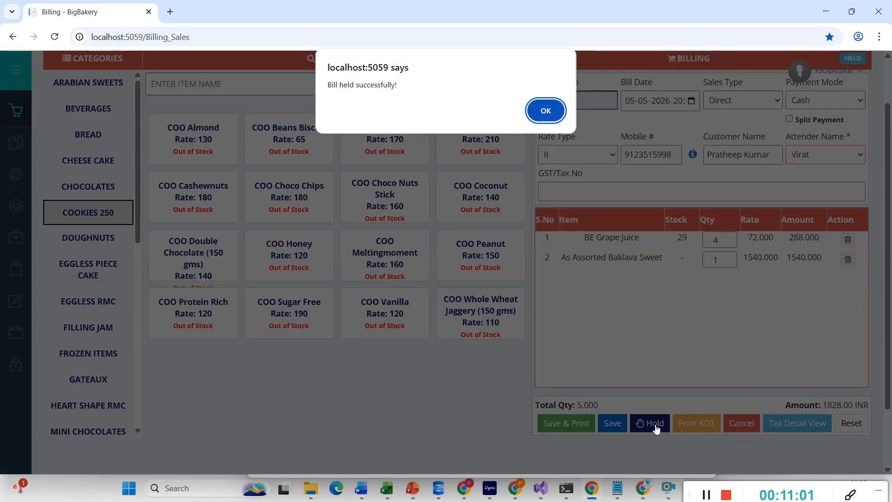
{"action": "left_click", "coordinate": [543, 109]}
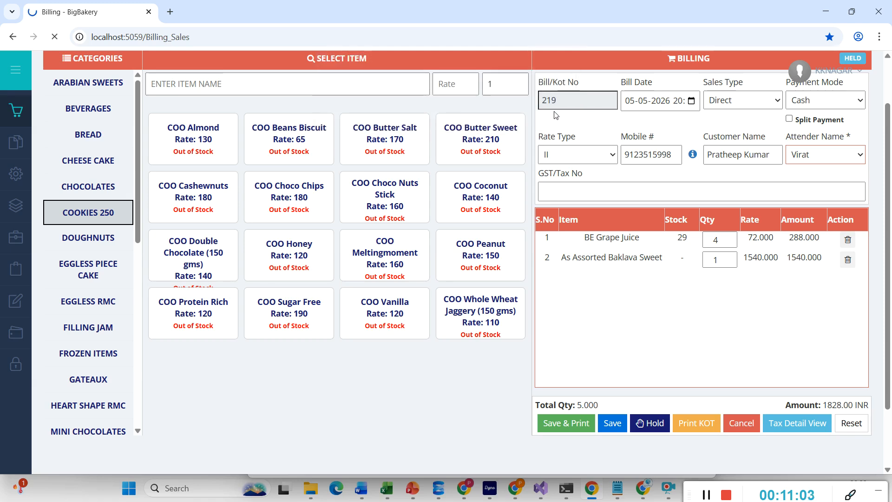
{"action": "scroll", "coordinate": [646, 291], "scroll_direction": "down", "scroll_amount": 2}
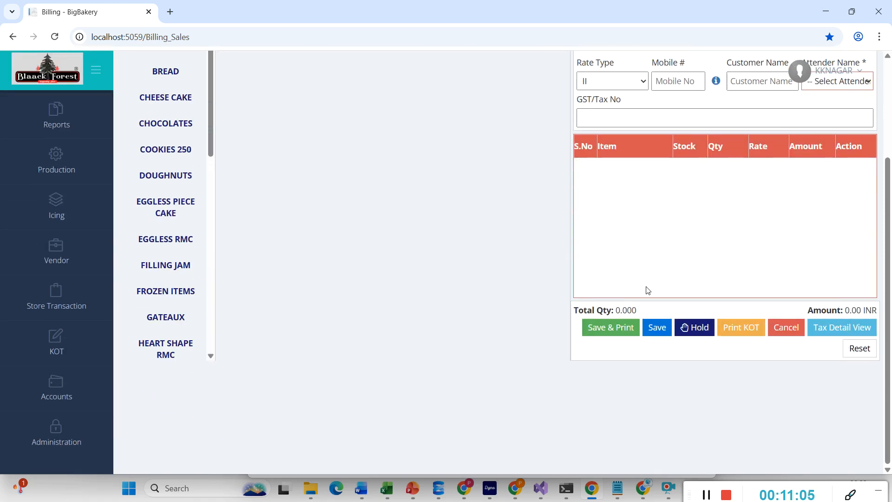
- Add one As Assorted Baklava Sweet from ARABIAN SWEETS to a new bill
{"action": "scroll", "coordinate": [648, 291], "scroll_direction": "up", "scroll_amount": 1}
{"action": "scroll", "coordinate": [647, 291], "scroll_direction": "up", "scroll_amount": 2}
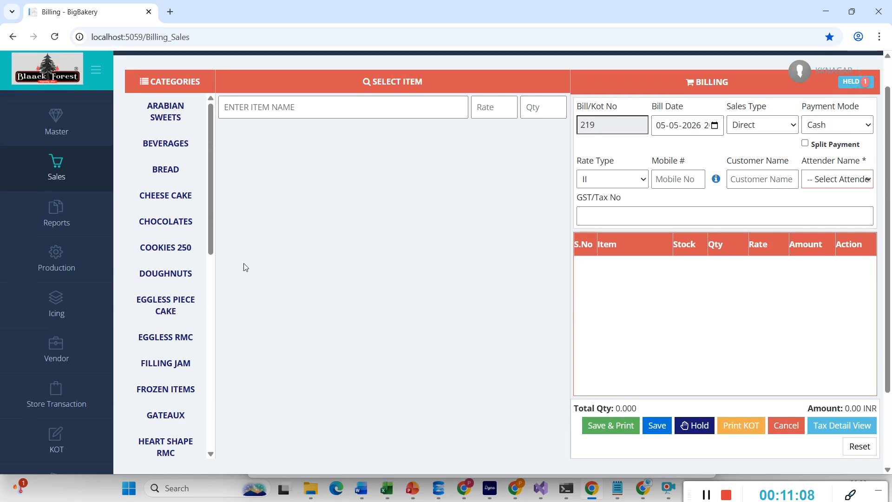
{"action": "left_click", "coordinate": [165, 128]}
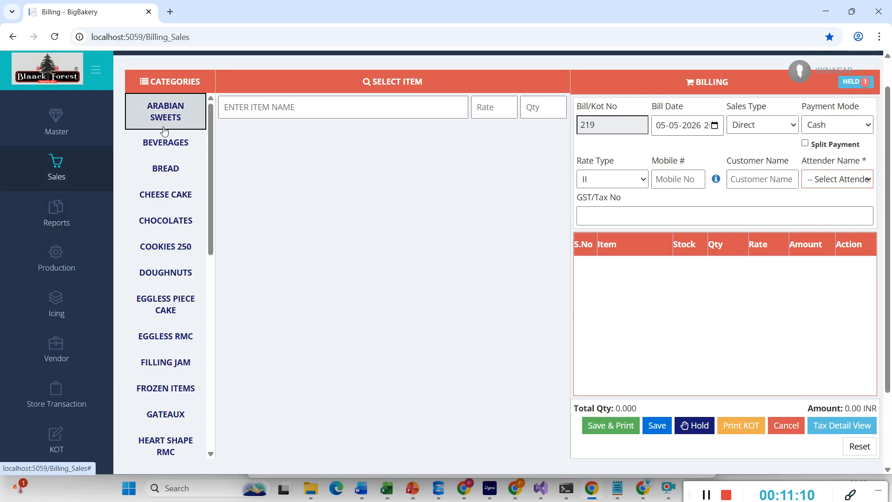
{"action": "left_click", "coordinate": [255, 175]}
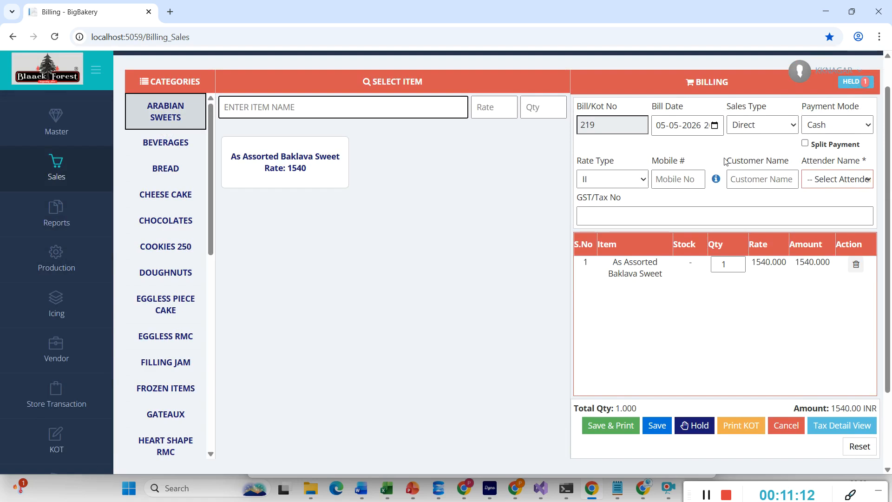
{"action": "left_click", "coordinate": [655, 425]}
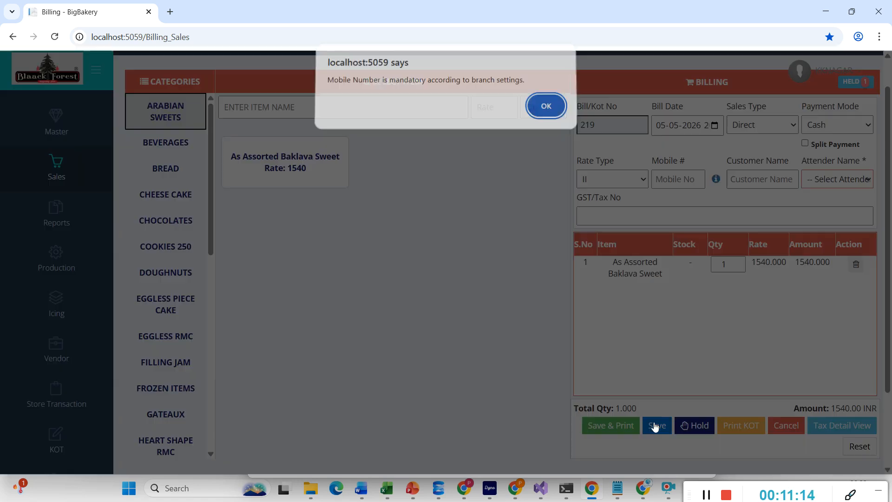
{"action": "left_click", "coordinate": [556, 113]}
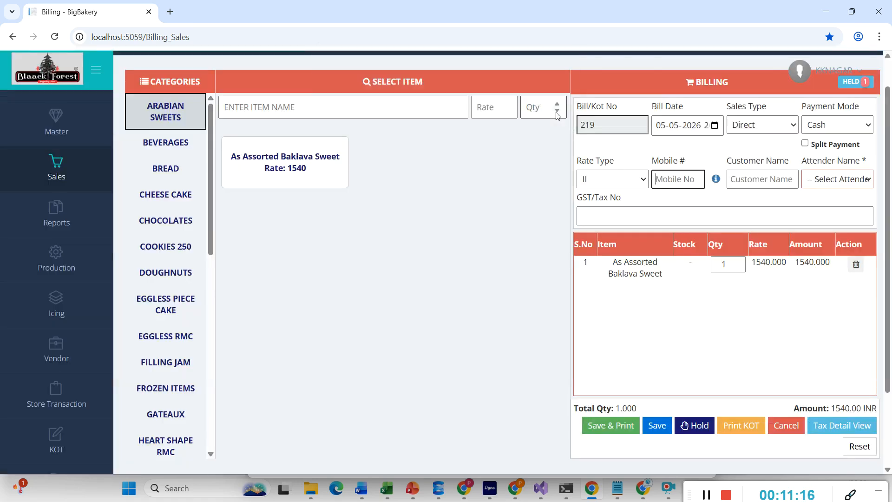
- Enter the customer's mobile number, pick the suggested customer and an attender, then Save & Print
{"action": "type", "text": "111111111"}
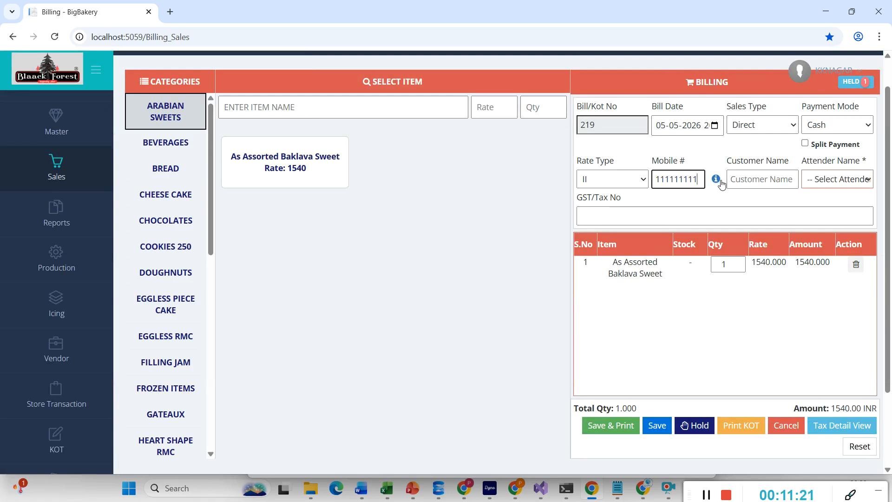
{"action": "left_click", "coordinate": [744, 184]}
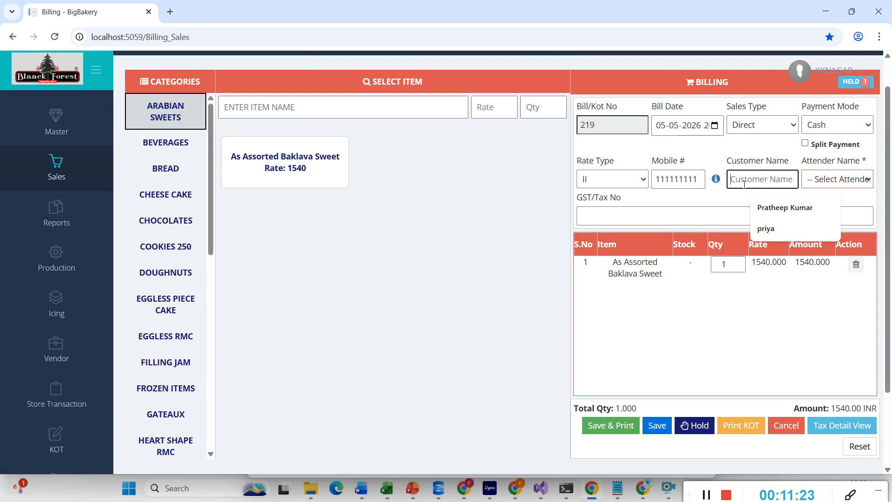
{"action": "left_click", "coordinate": [768, 210]}
{"action": "left_click", "coordinate": [650, 425]}
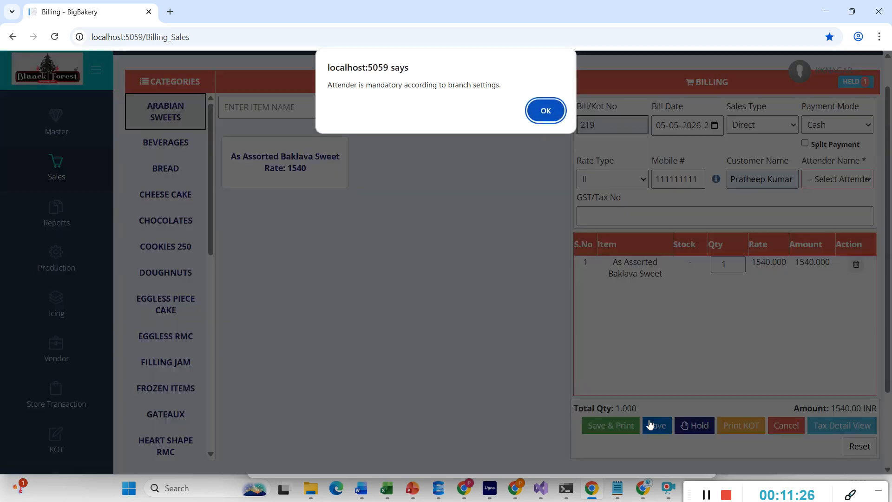
{"action": "left_click", "coordinate": [548, 113]}
{"action": "left_click", "coordinate": [811, 180]}
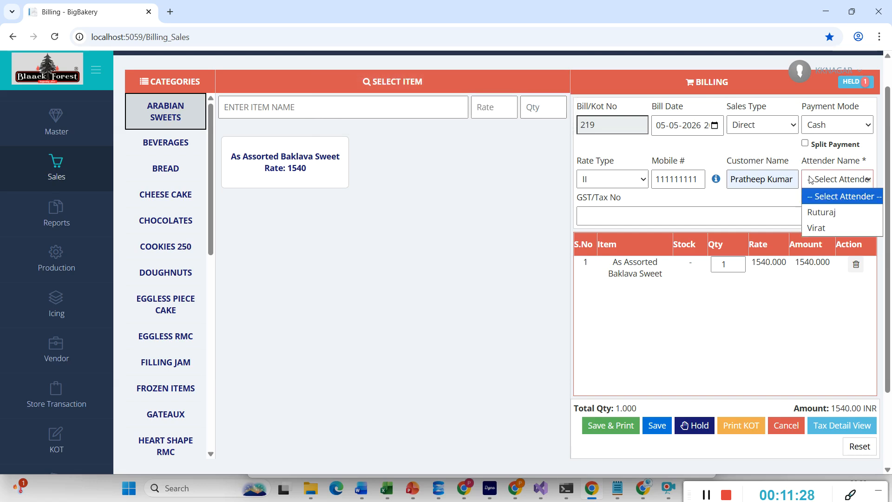
{"action": "left_click", "coordinate": [813, 213]}
{"action": "left_click", "coordinate": [621, 429]}
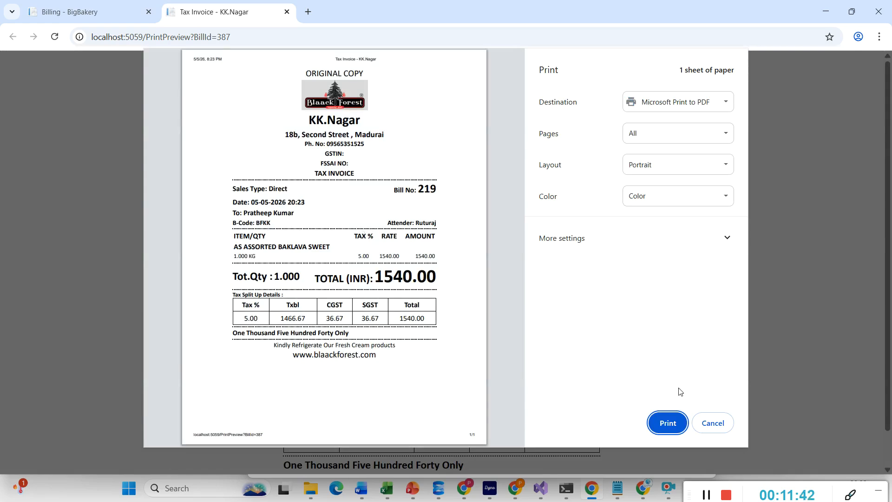
- Cancel printing and close the bill 219 tax invoice tab
{"action": "left_click", "coordinate": [712, 423]}
{"action": "scroll", "coordinate": [604, 404], "scroll_direction": "down", "scroll_amount": 1}
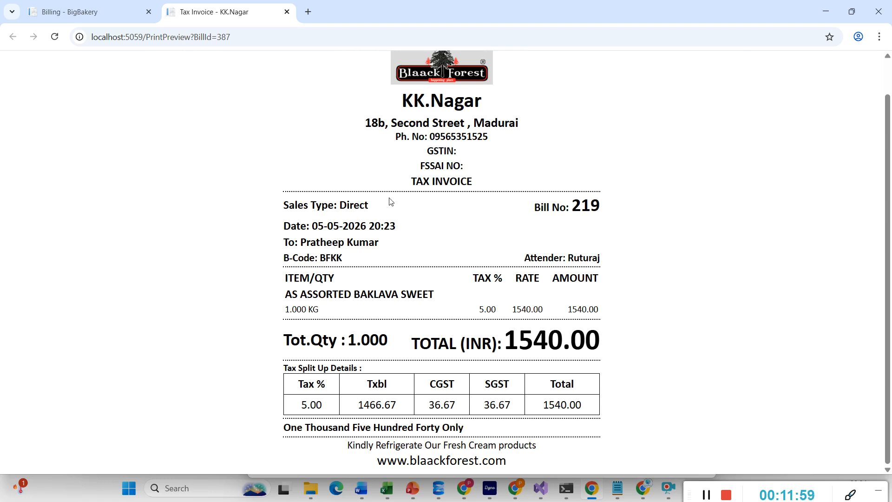
{"action": "left_click", "coordinate": [286, 12]}
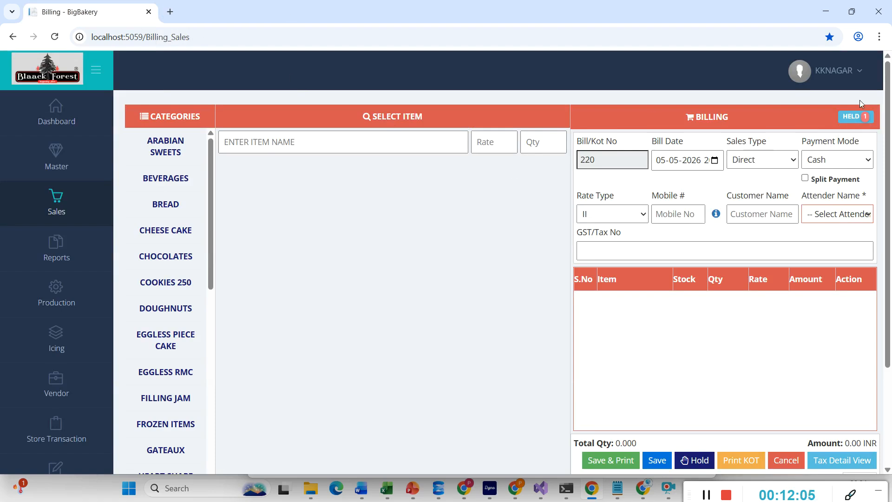
- Resume the held 1828.00 INR bill from the HELD list, save it as bill 220, close the invoice
{"action": "left_click", "coordinate": [856, 119]}
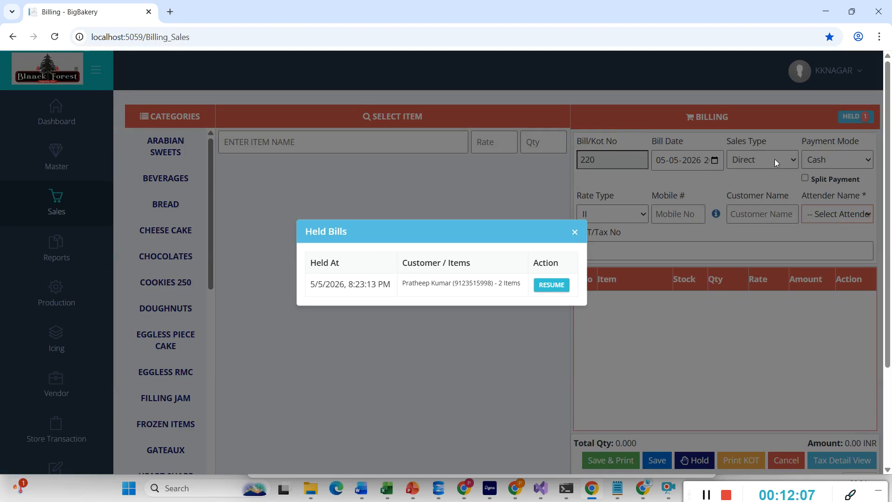
{"action": "left_click", "coordinate": [551, 285]}
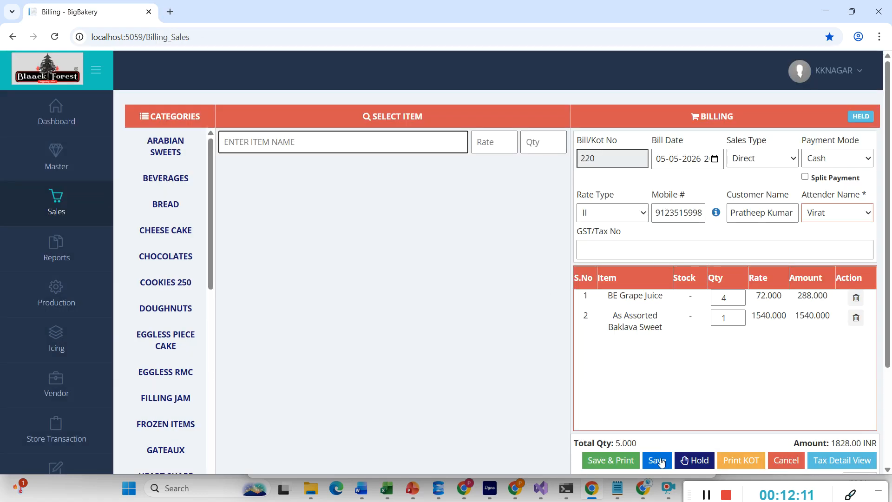
{"action": "left_click", "coordinate": [615, 460]}
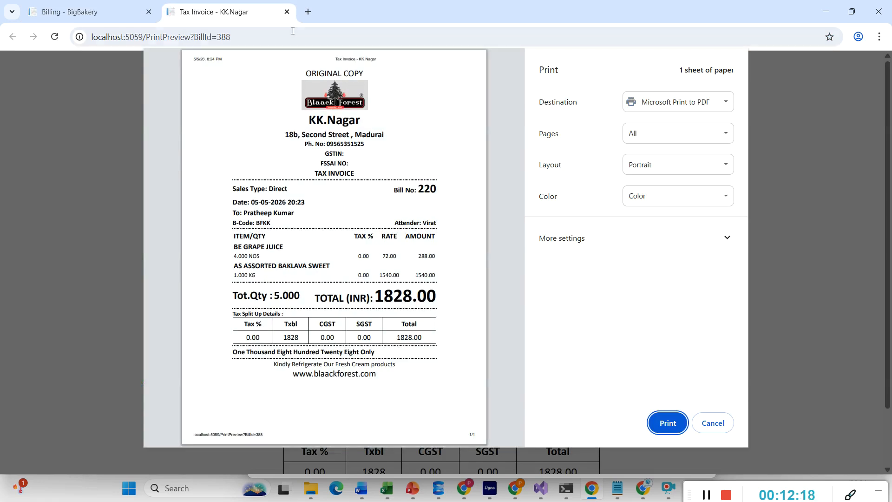
{"action": "left_click", "coordinate": [286, 11]}
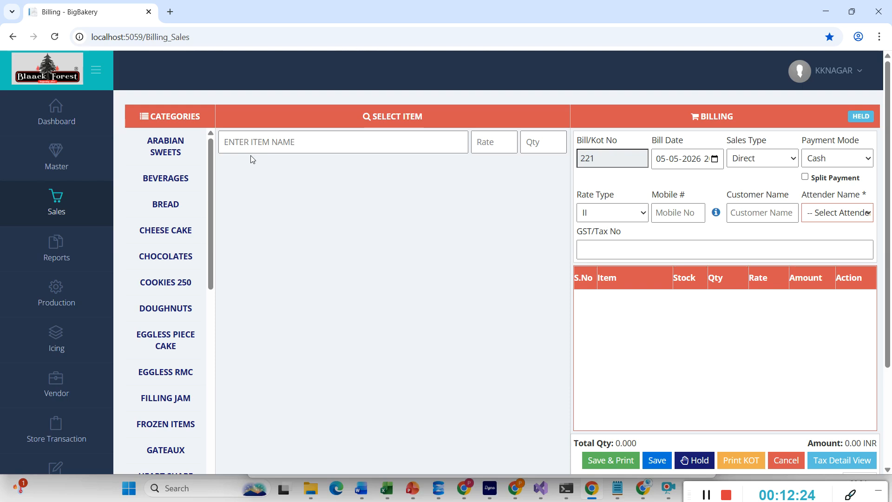
- Go to Sales > Cake Order and add a new order, book BFKK-94
{"action": "mouse_move", "coordinate": [26, 255]}
{"action": "mouse_move", "coordinate": [60, 210]}
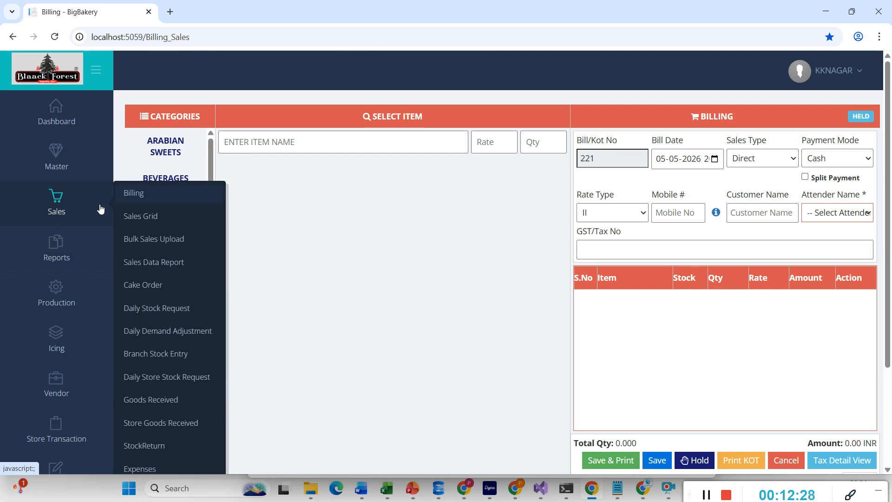
{"action": "left_click", "coordinate": [145, 283]}
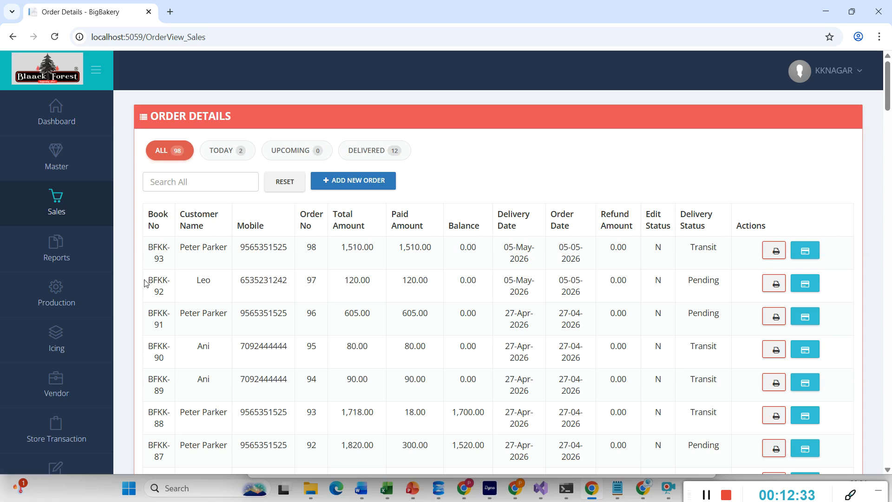
{"action": "left_click", "coordinate": [385, 188]}
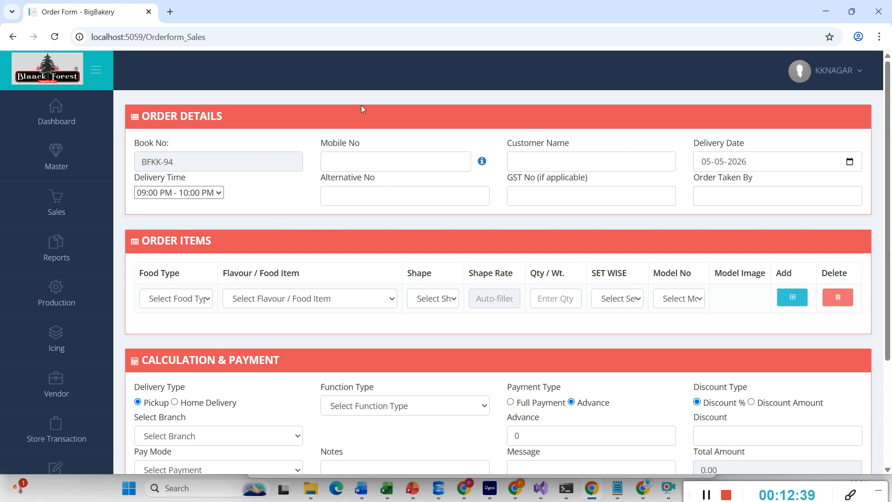
{"action": "left_click", "coordinate": [357, 165]}
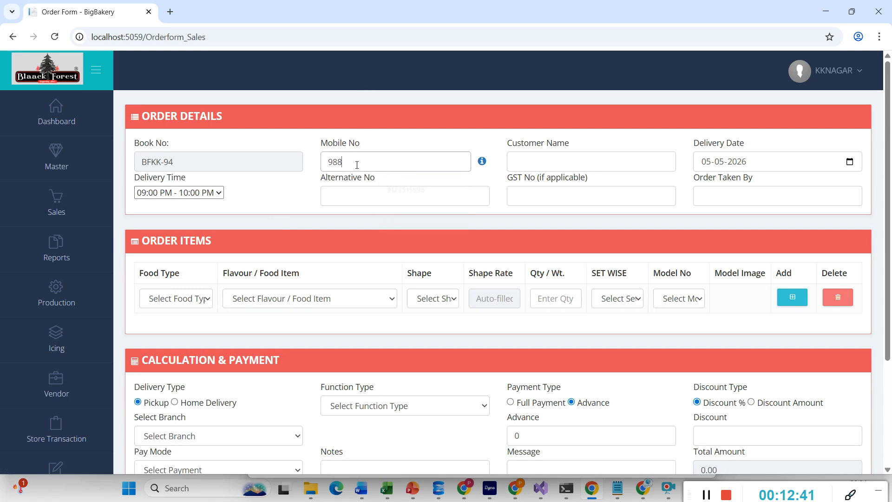
- Enter the customer's mobile number to fill in their name, then review their 11410.00 purchase history
{"action": "left_click", "coordinate": [452, 145]}
{"action": "left_click", "coordinate": [482, 162]}
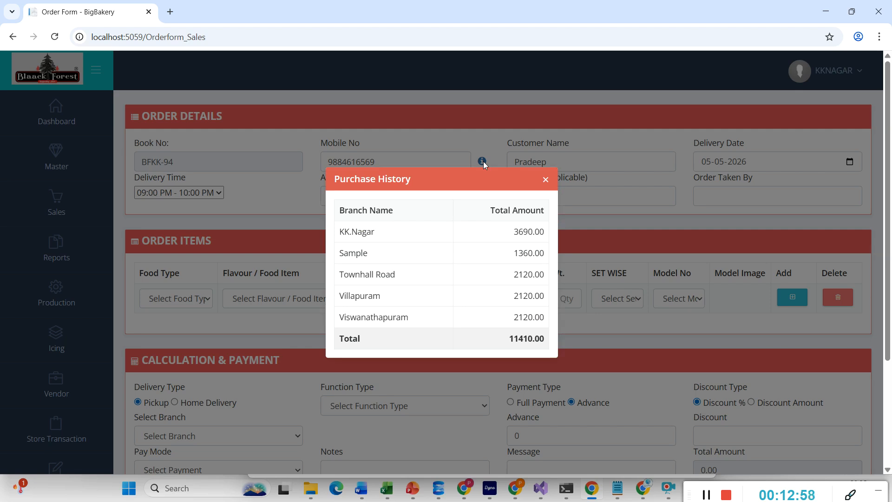
{"action": "left_click", "coordinate": [546, 180]}
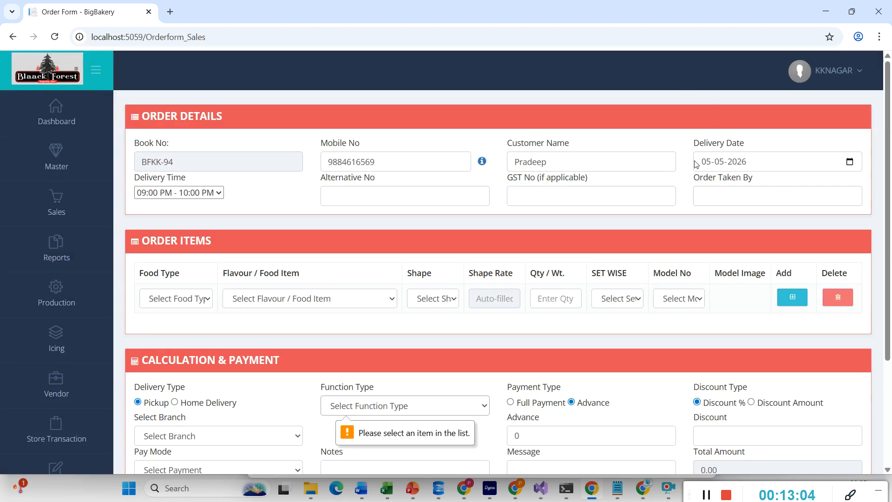
- Set the delivery to 06-05-2026, 05:00 PM - 06:00 PM
{"action": "left_click", "coordinate": [719, 168]}
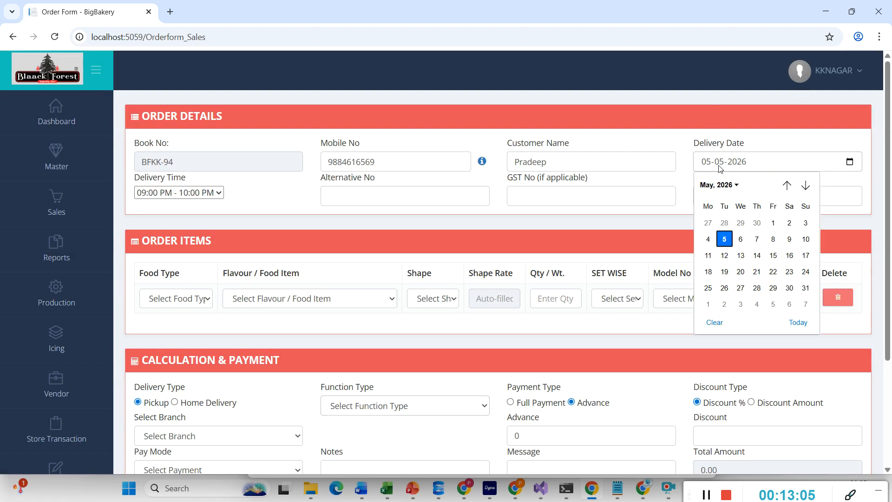
{"action": "left_click", "coordinate": [741, 238]}
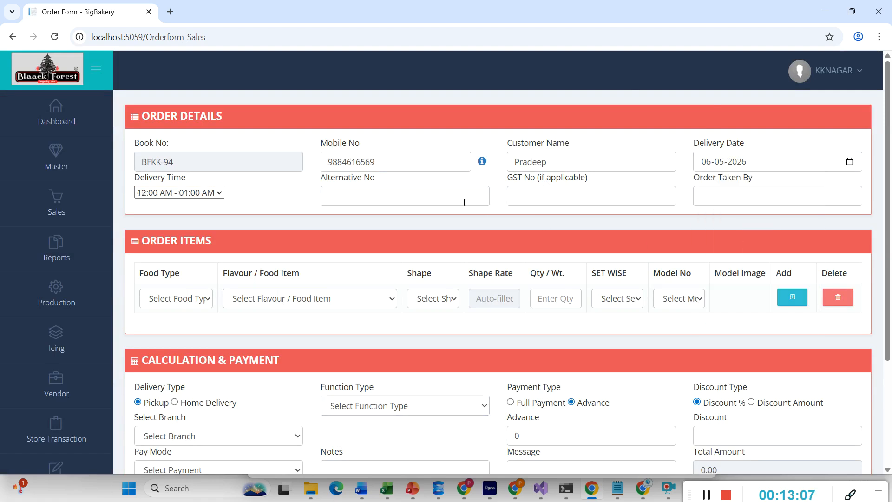
{"action": "left_click", "coordinate": [185, 194]}
{"action": "scroll", "coordinate": [177, 378], "scroll_direction": "down", "scroll_amount": 1}
{"action": "left_click", "coordinate": [163, 442]}
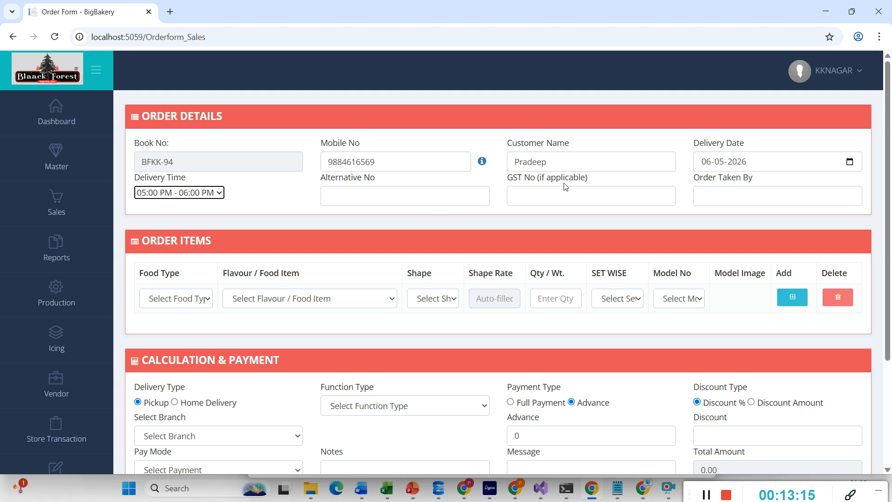
- Record 'test' as the person who took the order
{"action": "left_click", "coordinate": [709, 194]}
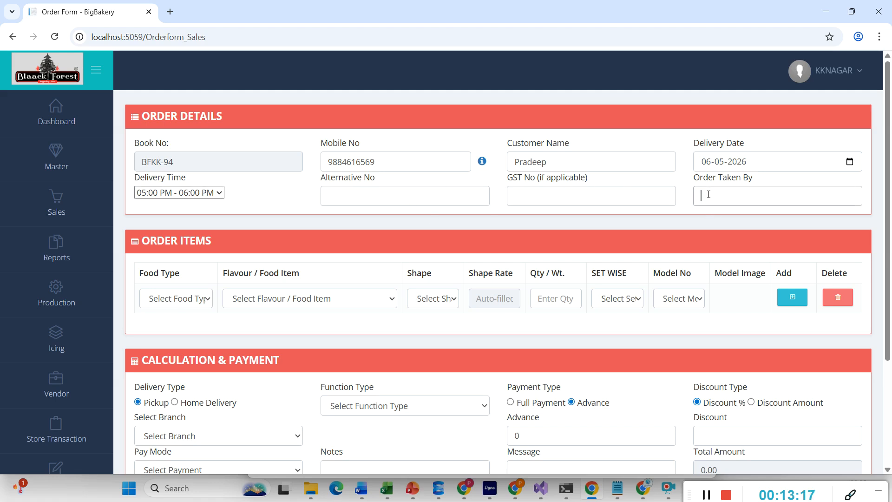
{"action": "type", "text": "test"}
{"action": "left_click", "coordinate": [179, 299]}
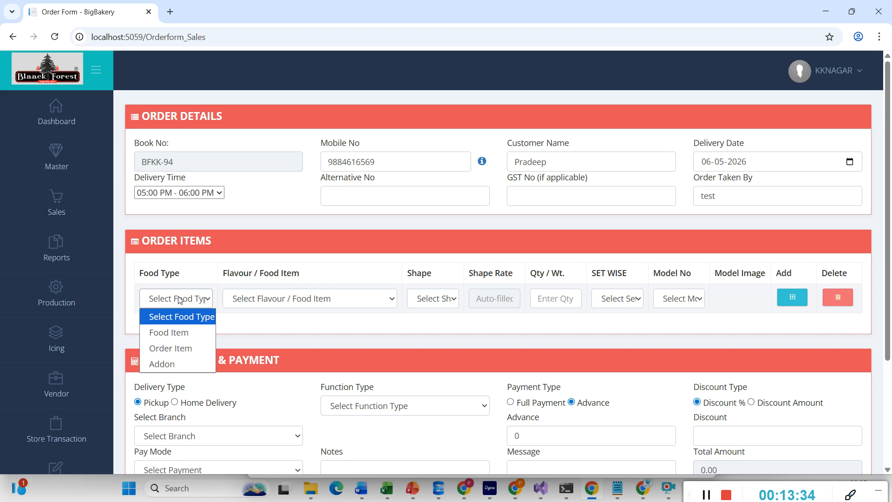
- Fill the first line as a Food Item: 50 oval BR Pav Bun, set-1, model M1
{"action": "left_click", "coordinate": [177, 333]}
{"action": "left_click", "coordinate": [263, 300]}
{"action": "scroll", "coordinate": [273, 228], "scroll_direction": "down", "scroll_amount": 2}
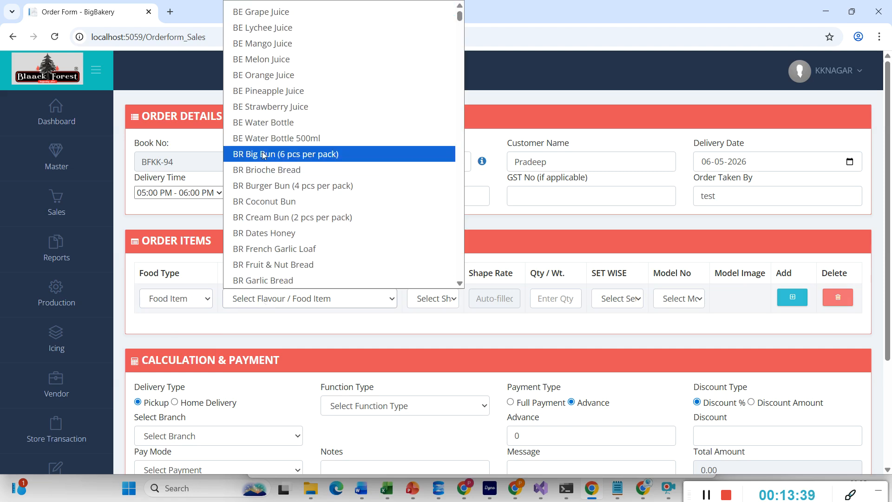
{"action": "scroll", "coordinate": [273, 228], "scroll_direction": "down", "scroll_amount": 3}
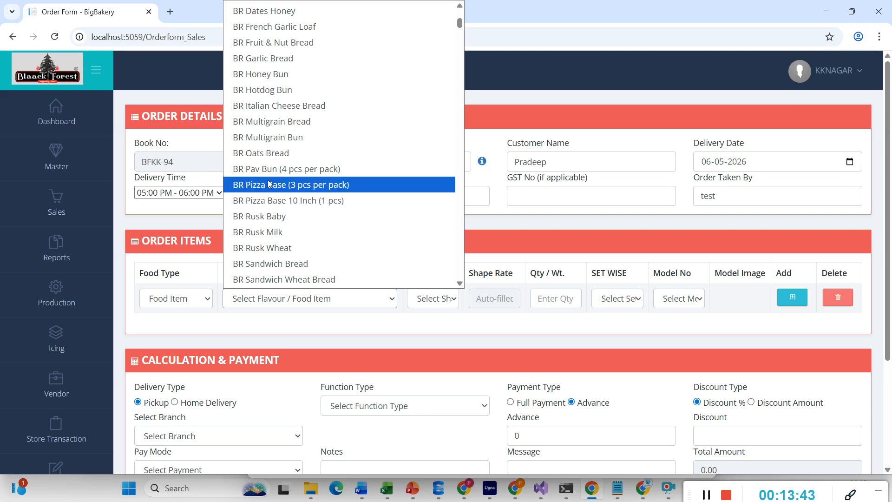
{"action": "left_click", "coordinate": [273, 170]}
{"action": "left_click", "coordinate": [449, 302]}
{"action": "left_click", "coordinate": [428, 331]}
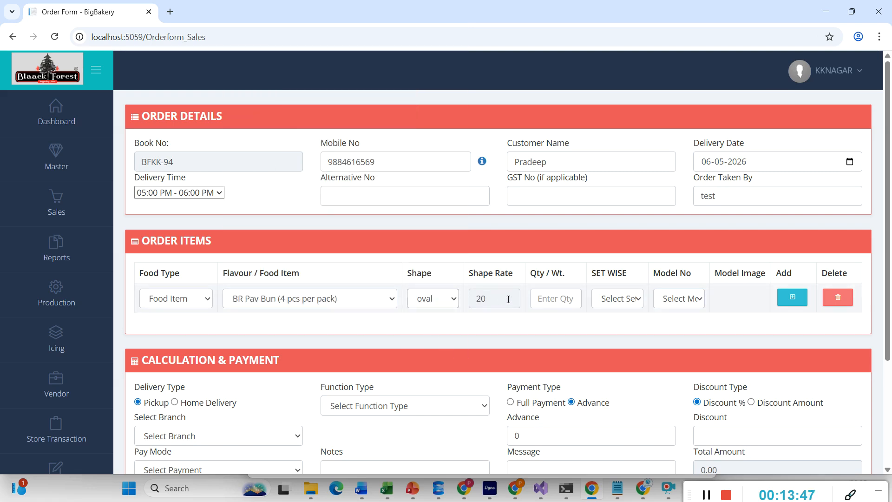
{"action": "left_click", "coordinate": [553, 297]}
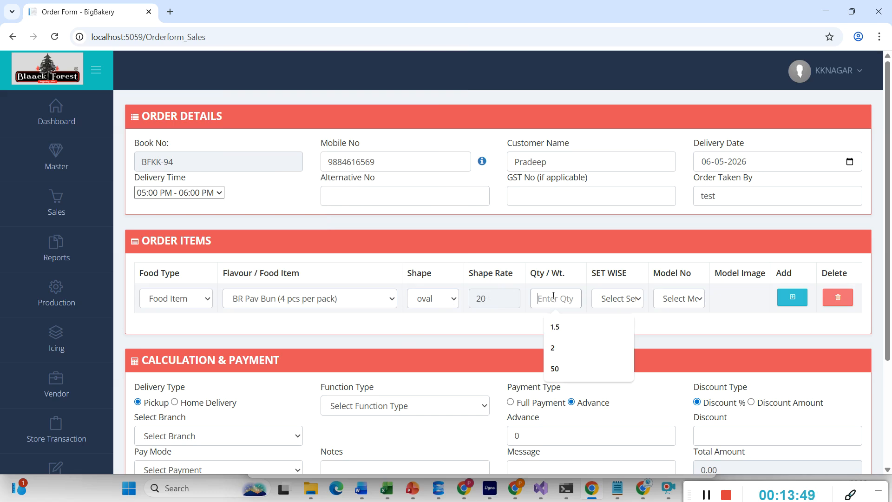
{"action": "type", "text": "50"}
{"action": "left_click", "coordinate": [621, 300]}
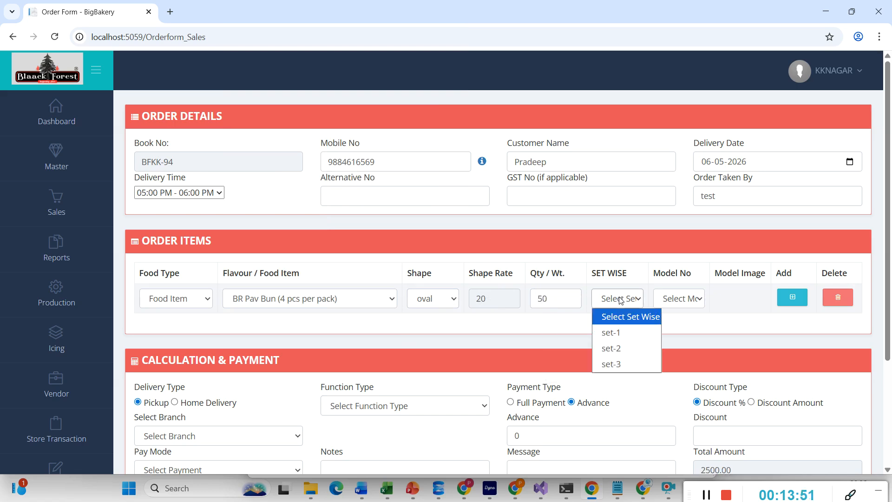
{"action": "left_click", "coordinate": [612, 333]}
{"action": "left_click", "coordinate": [669, 299]}
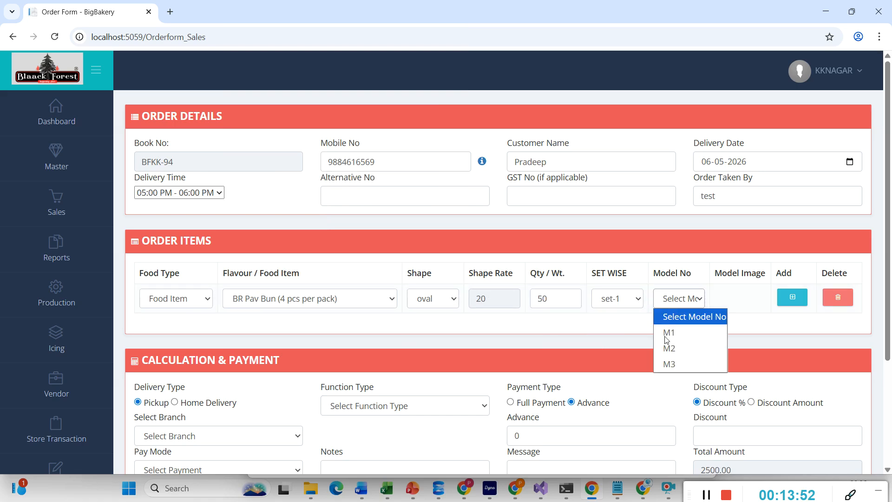
{"action": "left_click", "coordinate": [666, 338]}
{"action": "left_click", "coordinate": [787, 302]}
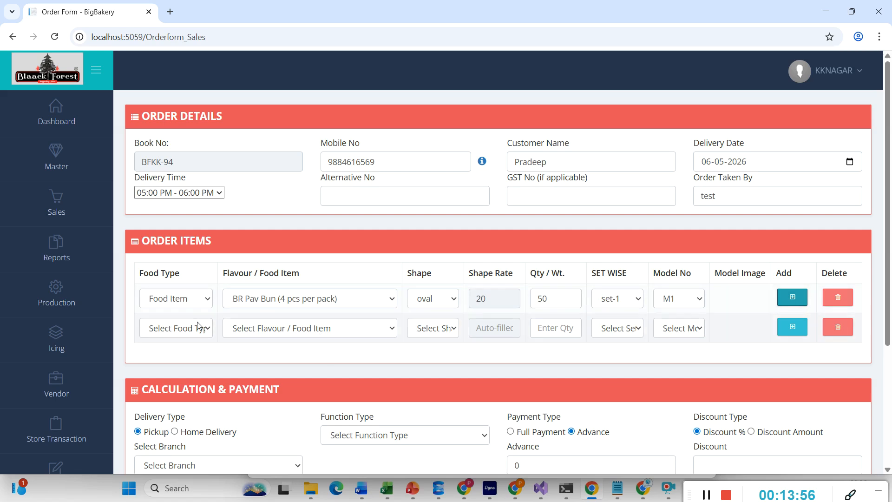
- Fill the second line as an Order Item: 1.5 circle Fresh Fruit Mango cake, set-1, M2, plus a blank row
{"action": "left_click", "coordinate": [197, 321]}
{"action": "left_click", "coordinate": [164, 374]}
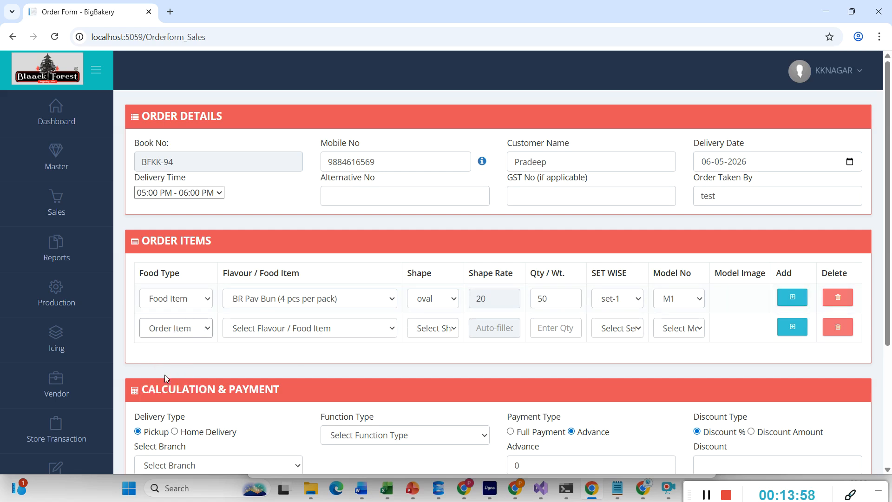
{"action": "left_click", "coordinate": [272, 331]}
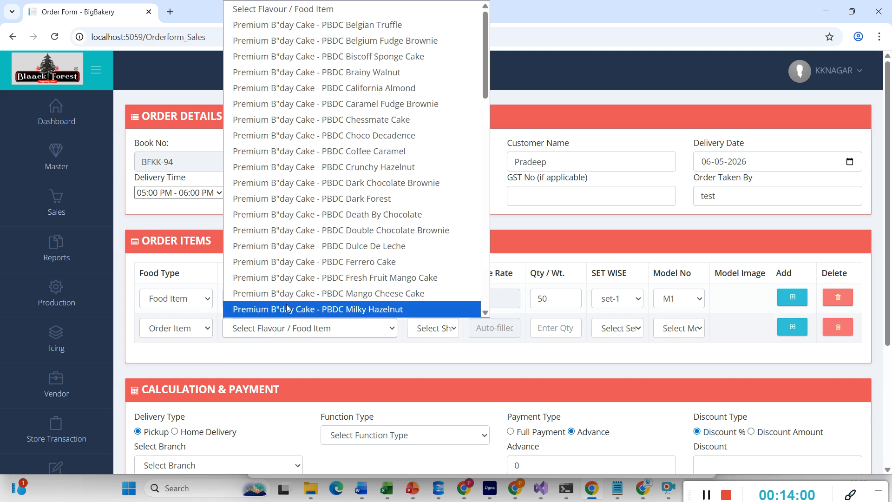
{"action": "scroll", "coordinate": [316, 169], "scroll_direction": "down", "scroll_amount": 3}
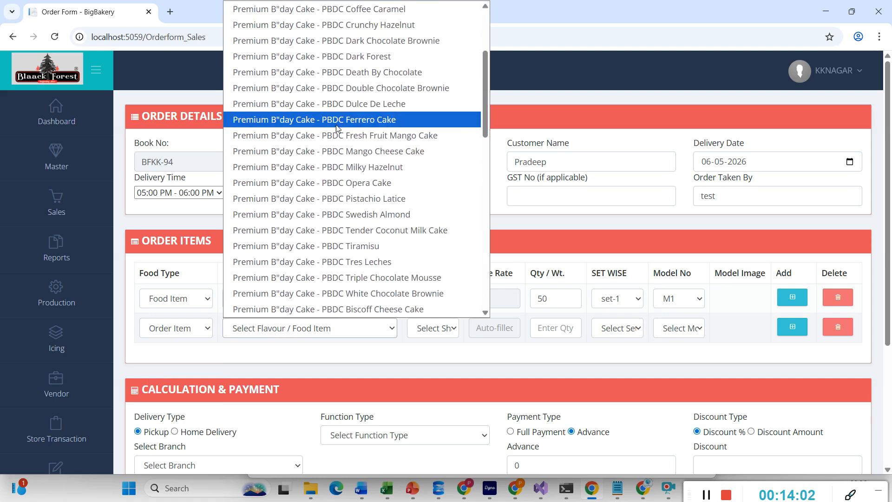
{"action": "left_click", "coordinate": [335, 135]}
{"action": "left_click", "coordinate": [433, 329]}
{"action": "left_click", "coordinate": [429, 379]}
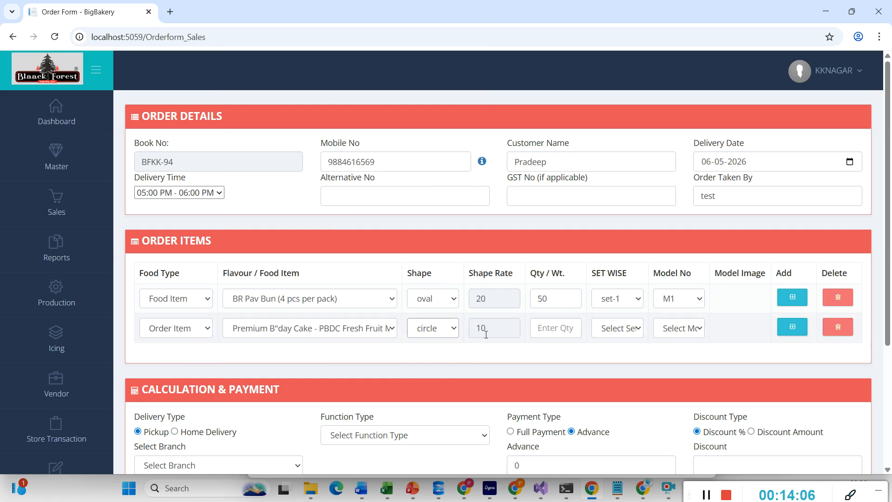
{"action": "left_click", "coordinate": [555, 330]}
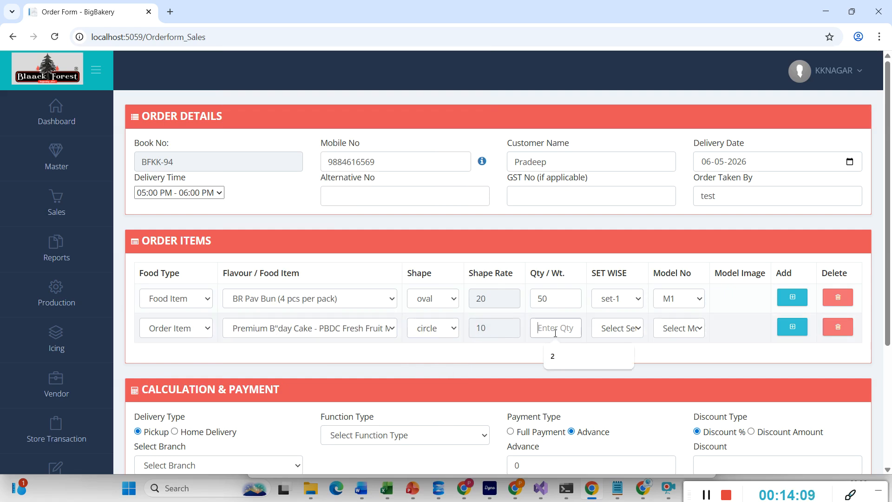
{"action": "type", "text": "1.5"}
{"action": "left_click", "coordinate": [640, 329]}
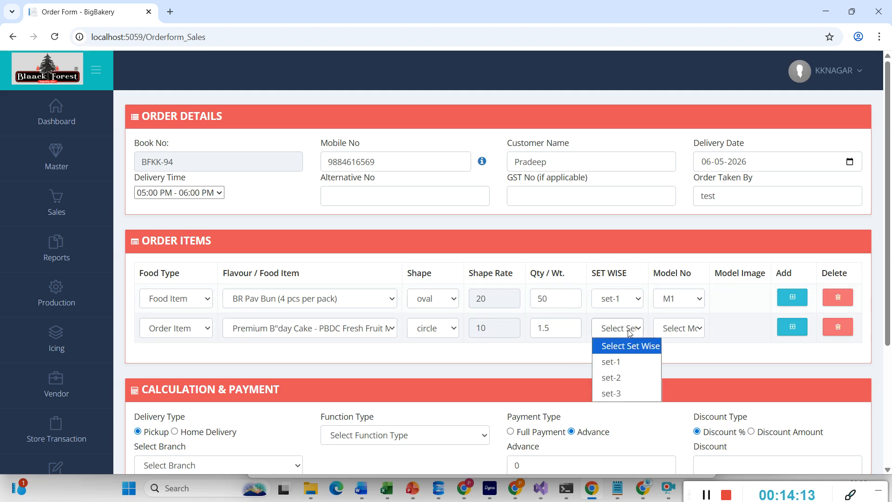
{"action": "left_click", "coordinate": [612, 358]}
{"action": "left_click", "coordinate": [685, 329]}
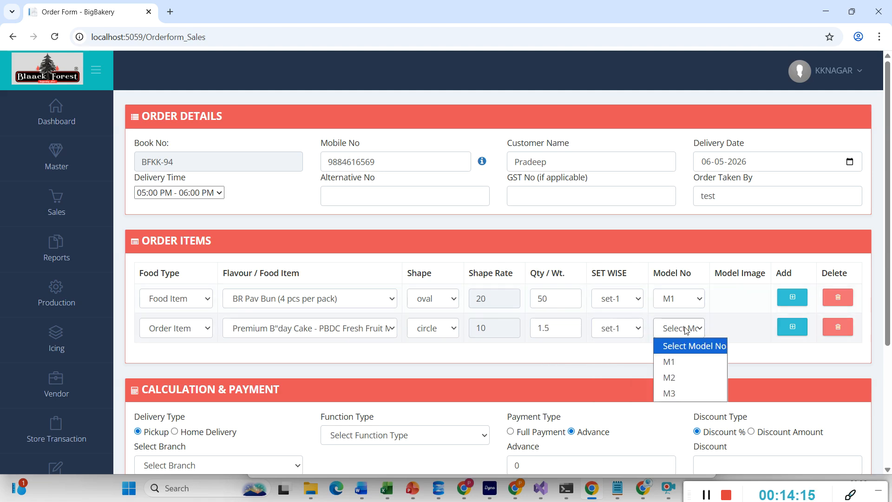
{"action": "left_click", "coordinate": [674, 379]}
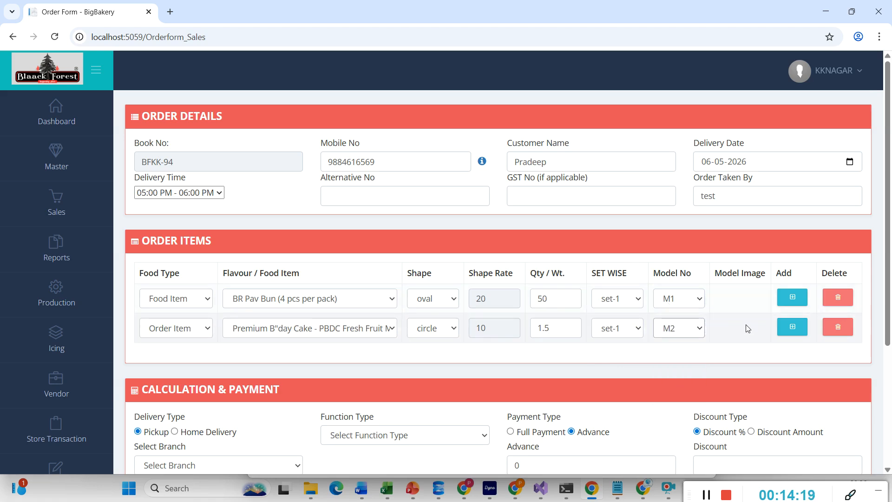
{"action": "left_click", "coordinate": [792, 327]}
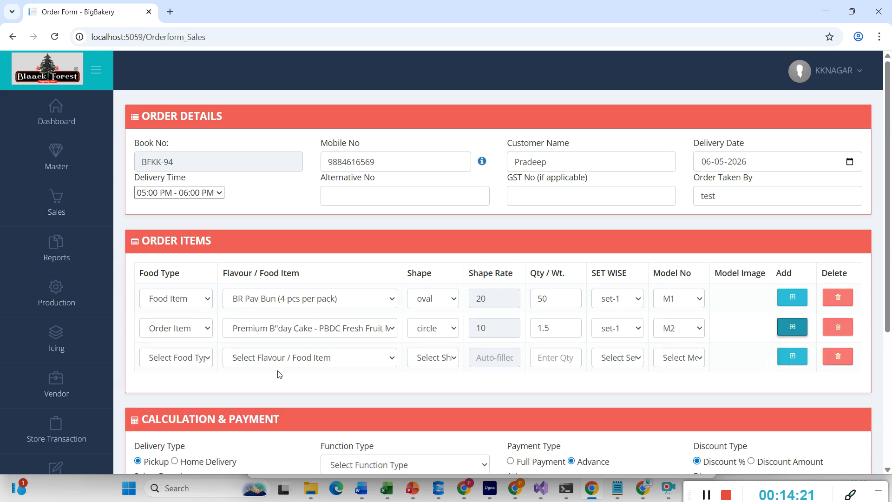
- Add an Addon line of 1 oval TOP Printing Cakes (set-1, M1) and switch to Home Delivery
{"action": "left_click", "coordinate": [185, 366]}
{"action": "left_click", "coordinate": [163, 424]}
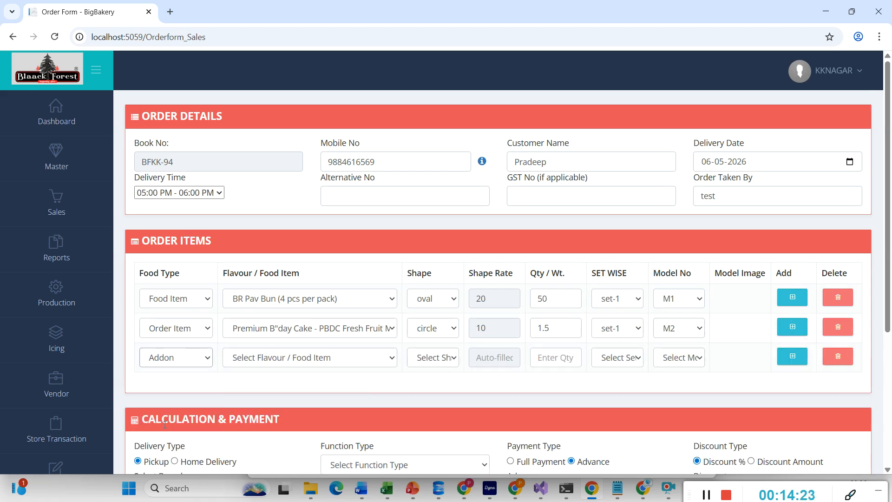
{"action": "left_click", "coordinate": [261, 357]}
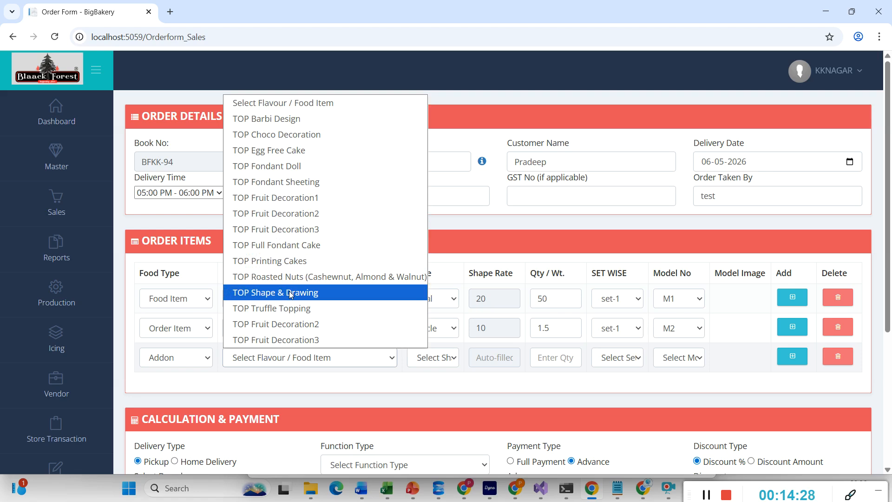
{"action": "left_click", "coordinate": [289, 265]}
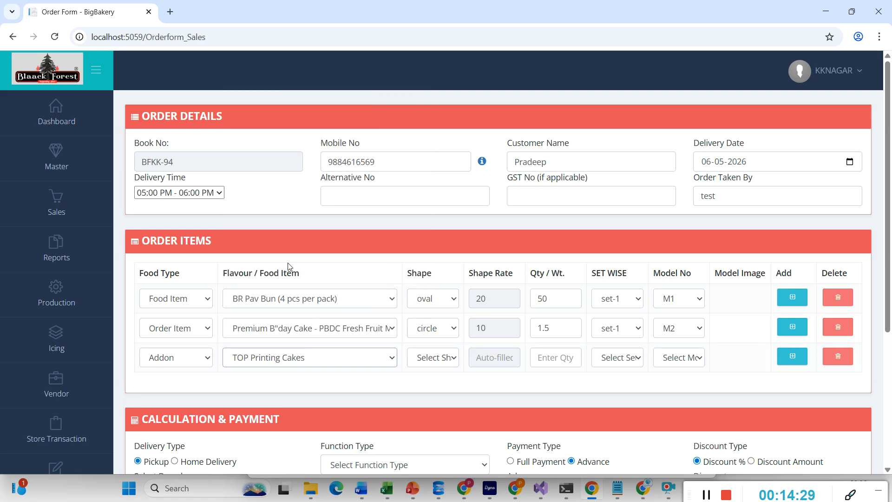
{"action": "left_click", "coordinate": [431, 358]}
{"action": "left_click", "coordinate": [424, 392]}
{"action": "left_click", "coordinate": [533, 359]}
{"action": "type", "text": "1"}
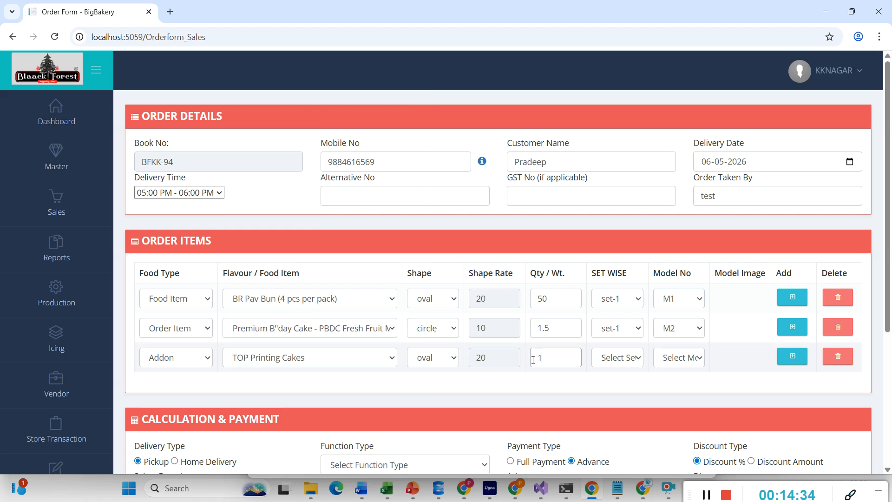
{"action": "left_click", "coordinate": [603, 367]}
{"action": "left_click", "coordinate": [606, 391]}
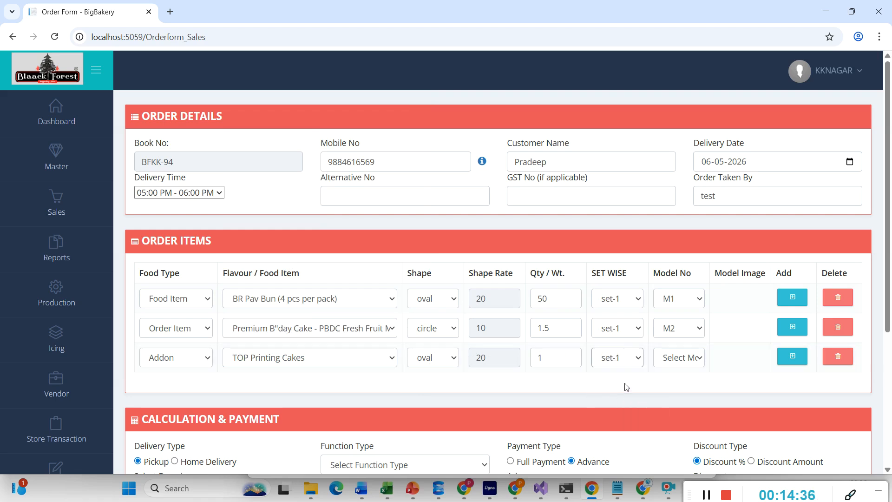
{"action": "left_click", "coordinate": [673, 358]}
{"action": "left_click", "coordinate": [673, 392]}
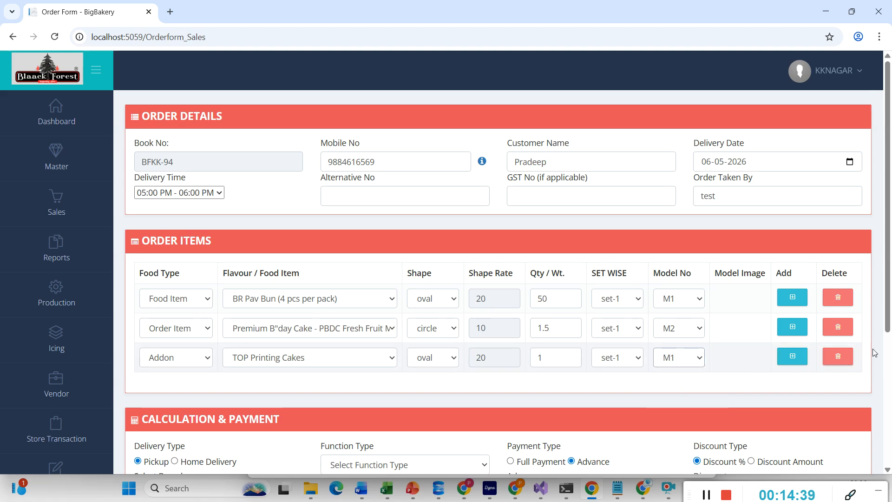
{"action": "left_click_drag", "start_coordinate": [887, 324], "coordinate": [885, 491]}
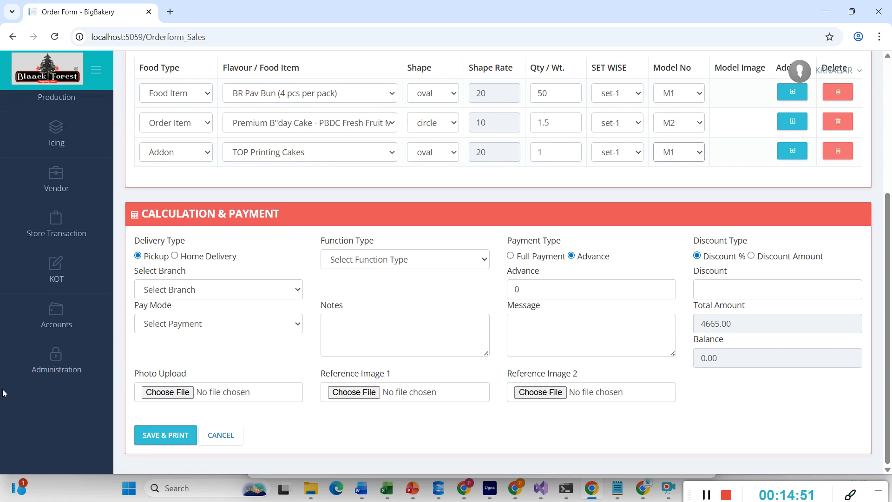
{"action": "left_click", "coordinate": [175, 255]}
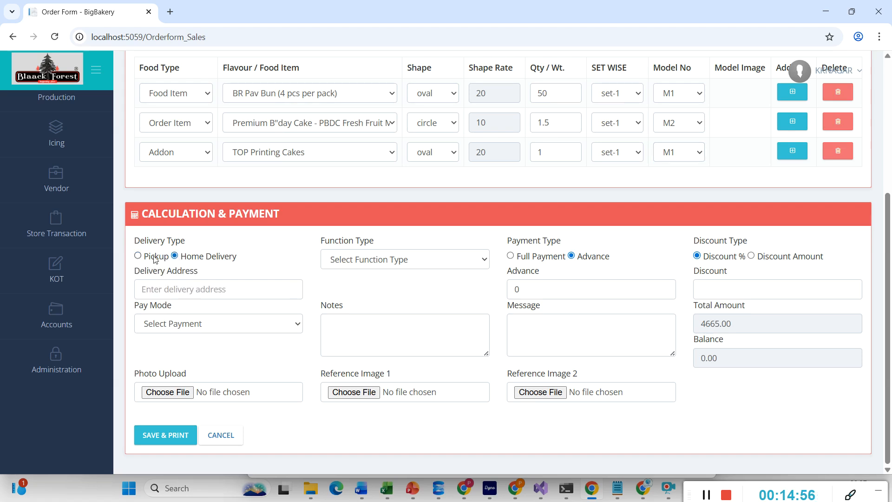
- Set the order to pickup at KK.Nagar, paid in cash, as a Birthday Function
{"action": "left_click", "coordinate": [138, 256]}
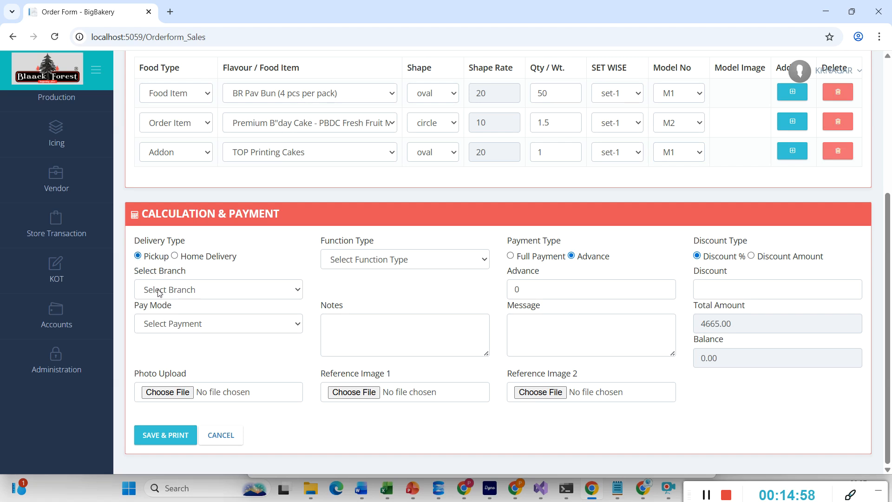
{"action": "left_click", "coordinate": [158, 290]}
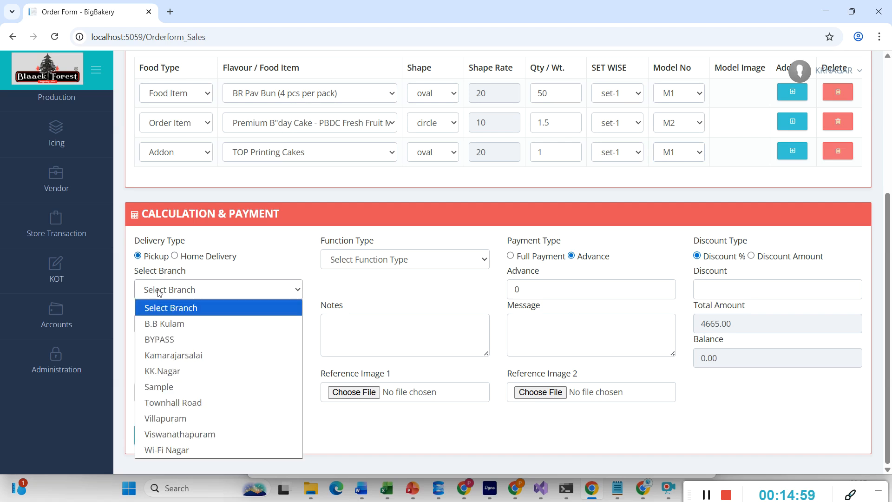
{"action": "left_click", "coordinate": [168, 371]}
{"action": "left_click", "coordinate": [168, 328]}
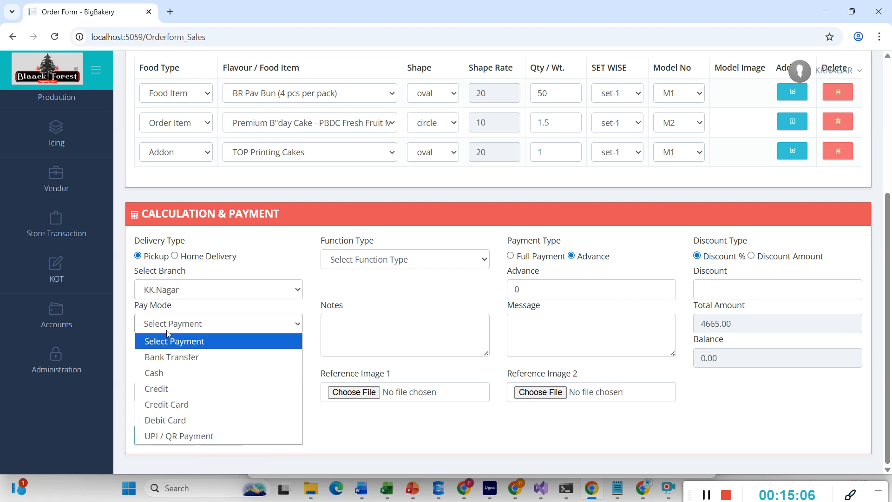
{"action": "left_click", "coordinate": [167, 373]}
{"action": "left_click", "coordinate": [345, 268]}
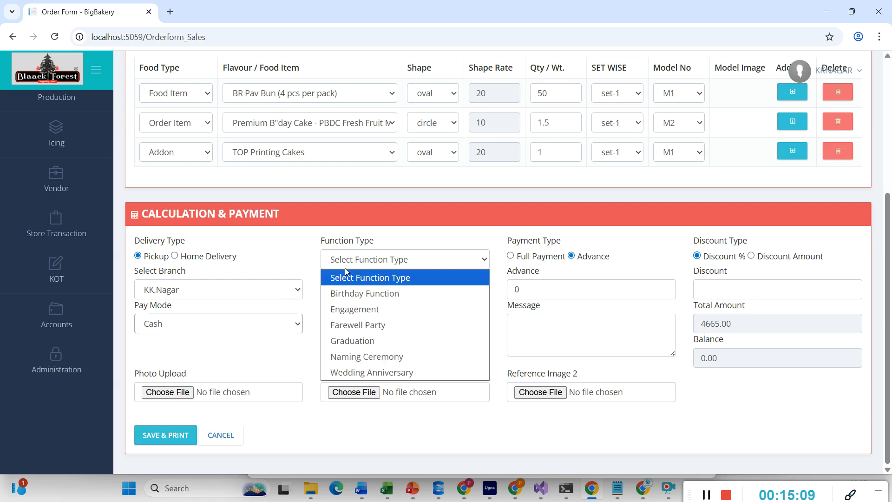
{"action": "left_click", "coordinate": [360, 294]}
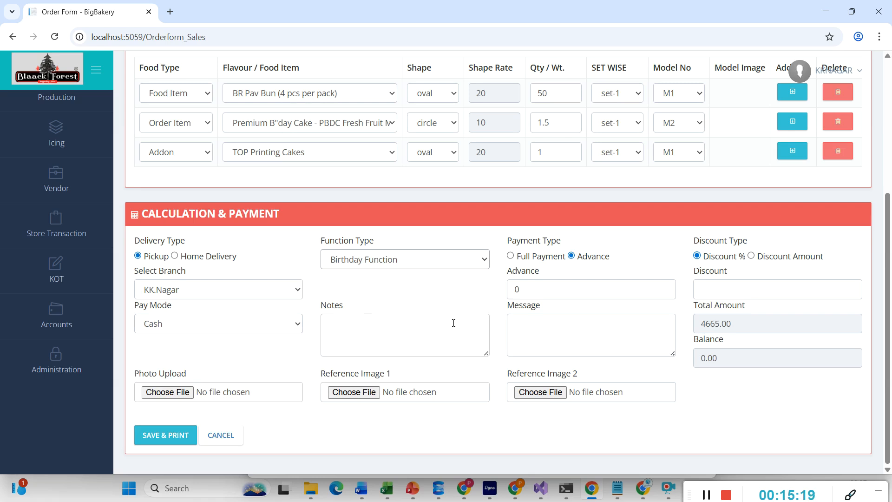
- Switch the payment type to Full Payment and save and print the order
{"action": "left_click", "coordinate": [580, 331]}
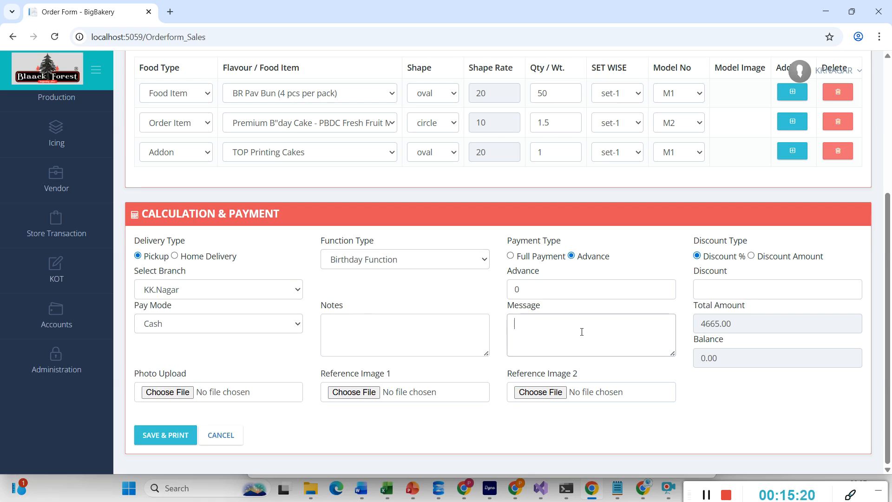
{"action": "left_click", "coordinate": [433, 335]}
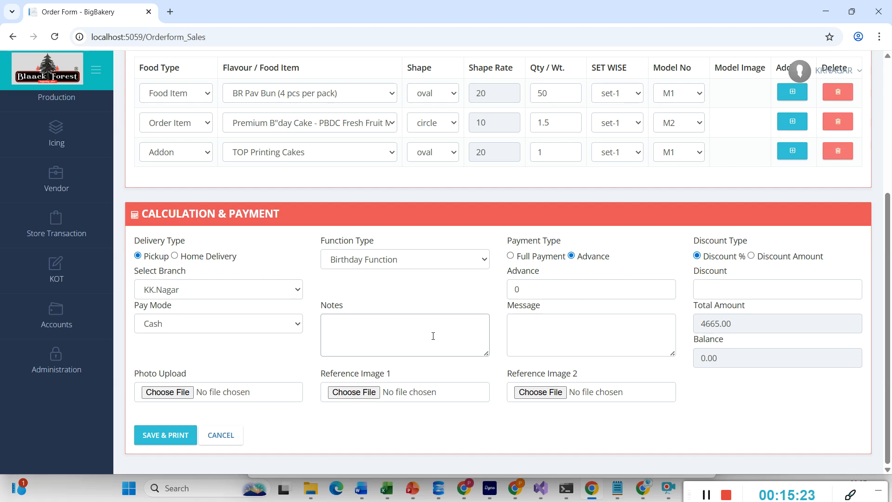
{"action": "left_click", "coordinate": [511, 256]}
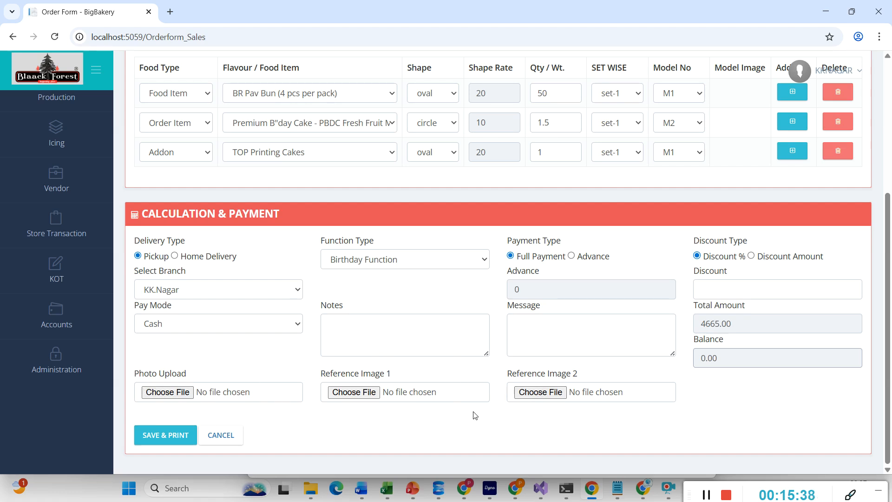
{"action": "left_click", "coordinate": [146, 443]}
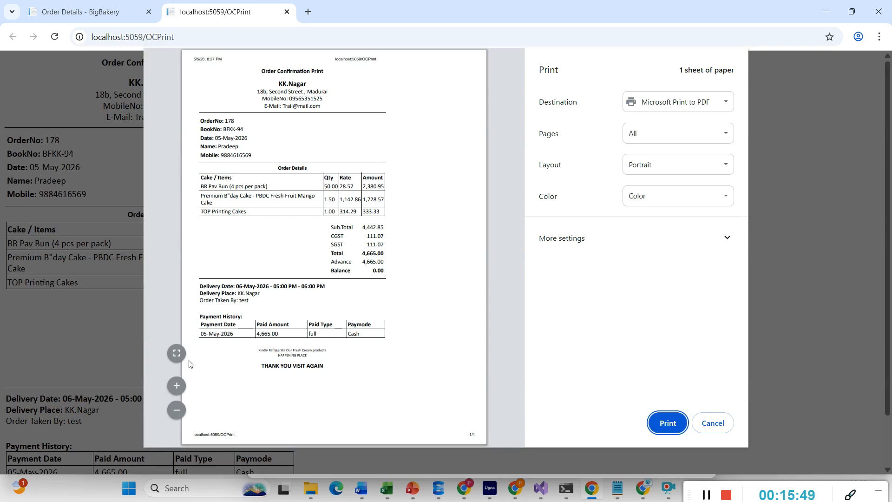
- Cancel printing, scroll through the OCPrint confirmation, and close it to return to the order list
{"action": "left_click", "coordinate": [714, 423]}
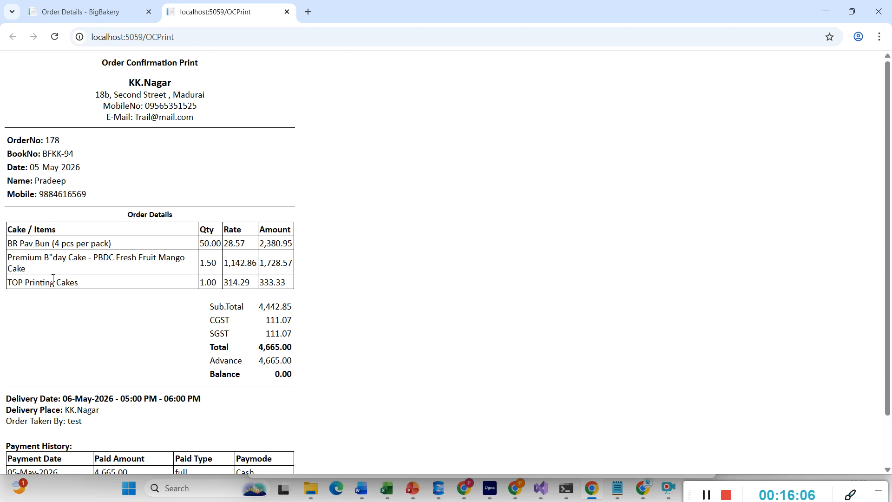
{"action": "scroll", "coordinate": [98, 287], "scroll_direction": "down", "scroll_amount": 1}
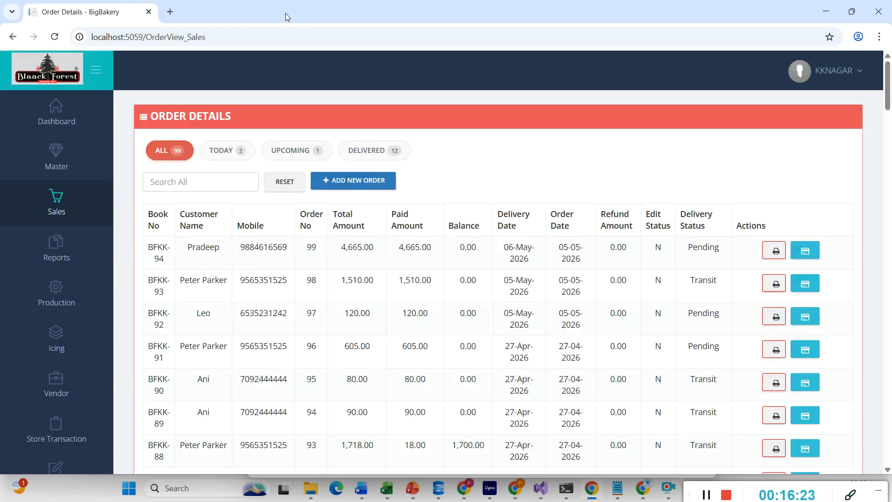
{"action": "left_click", "coordinate": [286, 11]}
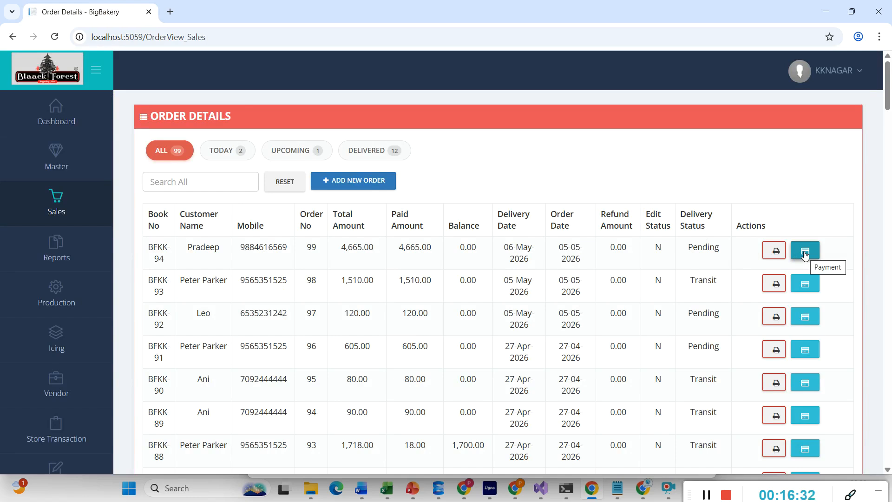
- Filter Order Details through TODAY, UPCOMING and DELIVERED to show only the 12 delivered orders
{"action": "mouse_move", "coordinate": [6, 223]}
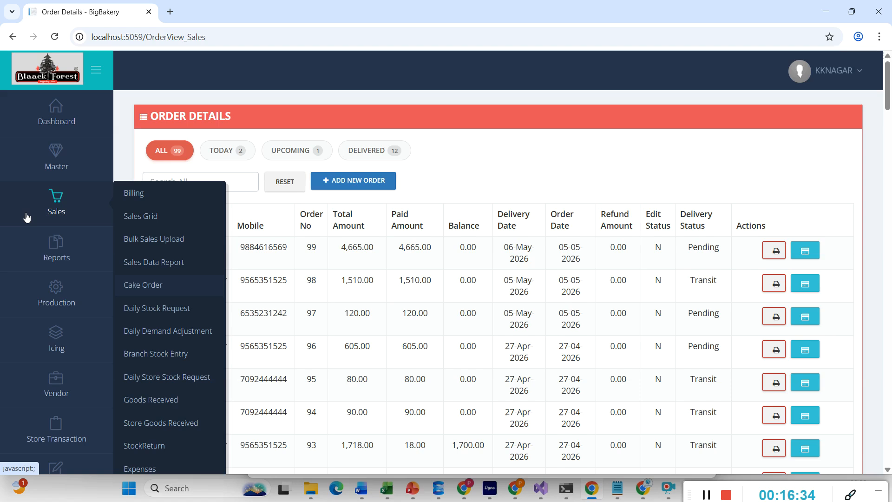
{"action": "left_click", "coordinate": [220, 152]}
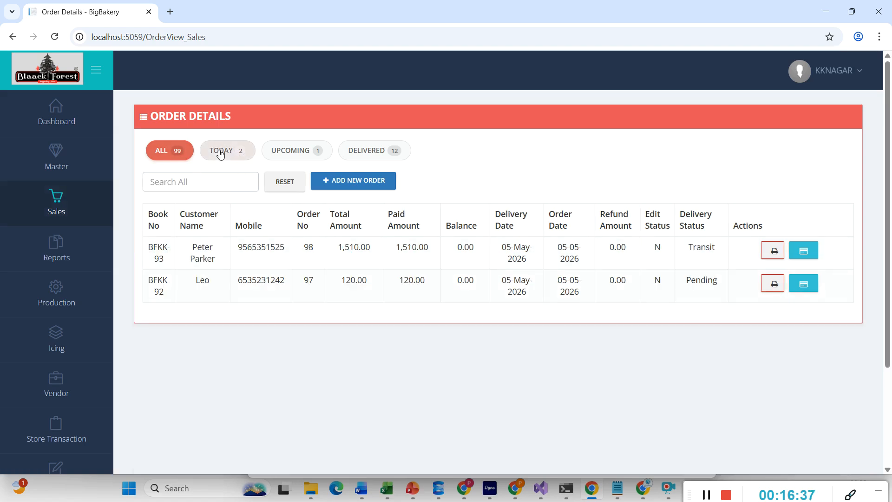
{"action": "left_click", "coordinate": [287, 152]}
{"action": "left_click", "coordinate": [367, 150]}
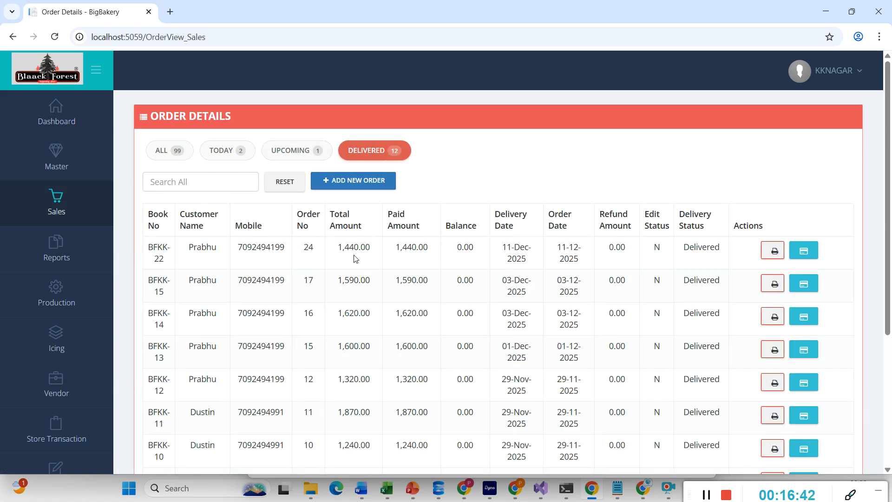
{"action": "left_click", "coordinate": [709, 497]}
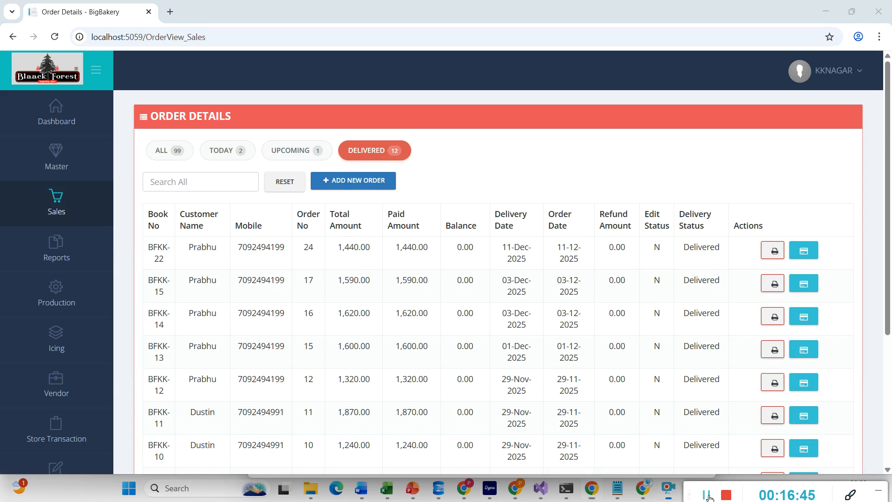
{"action": "scroll", "coordinate": [441, 408], "scroll_direction": "down", "scroll_amount": 2}
- In KOT Sales, add BE Grape Juice to table T1 with the instruction 'No sug'
{"action": "mouse_move", "coordinate": [63, 400]}
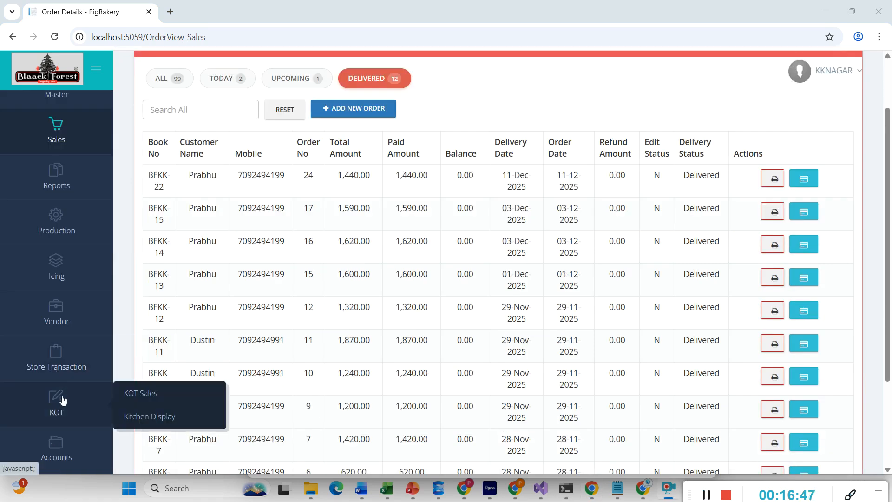
{"action": "left_click", "coordinate": [129, 394]}
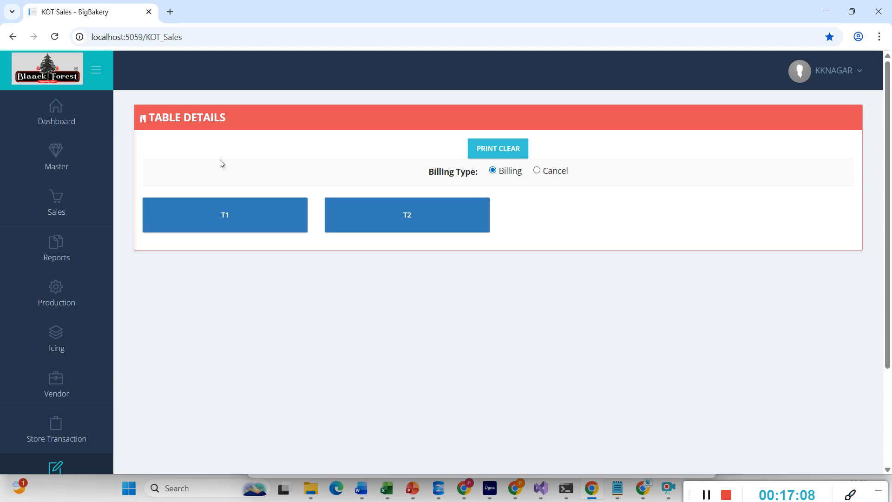
{"action": "left_click", "coordinate": [225, 213]}
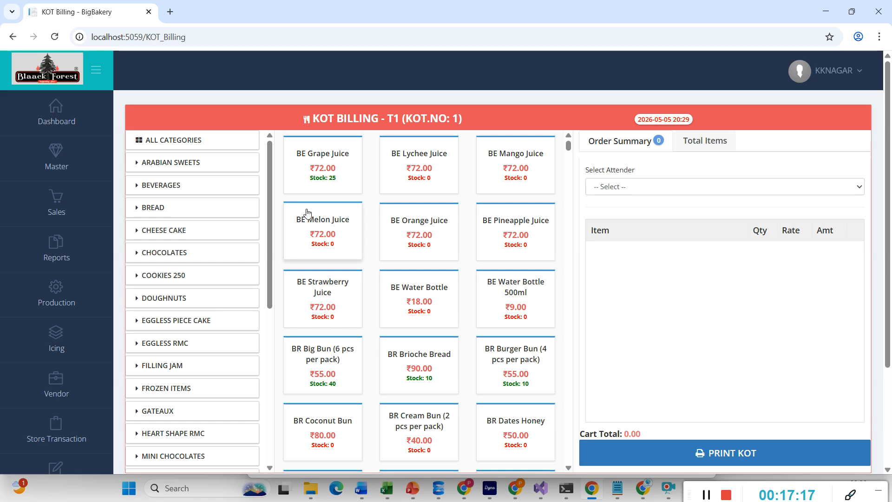
{"action": "left_click", "coordinate": [325, 185]}
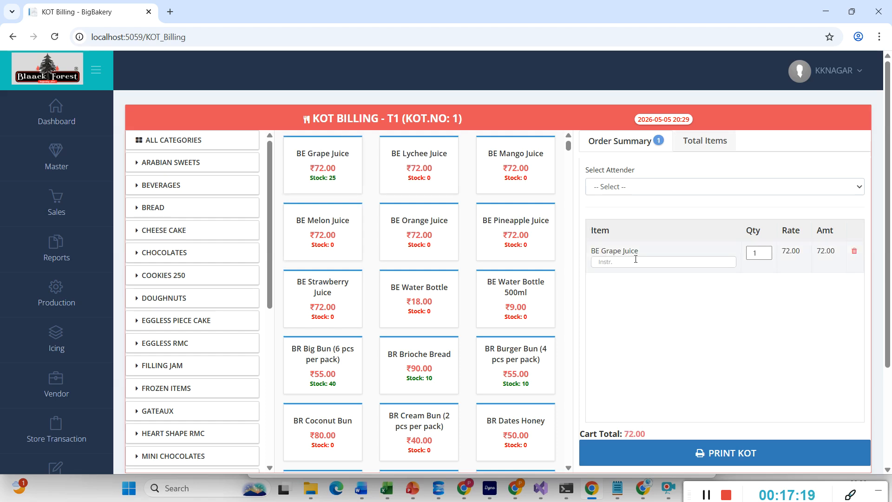
{"action": "left_click", "coordinate": [636, 263]}
{"action": "type", "text": "No sugar"}
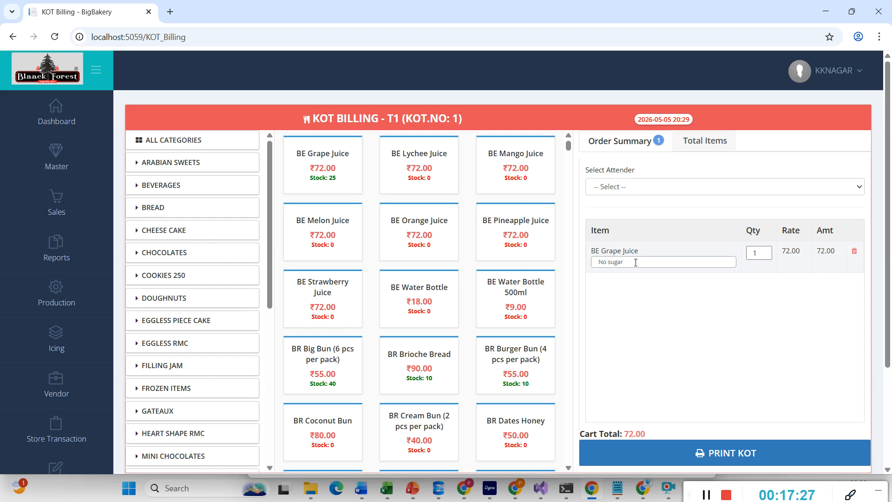
- Choose an attender, print KOT No 1, and close the print window
{"action": "left_click", "coordinate": [641, 186]}
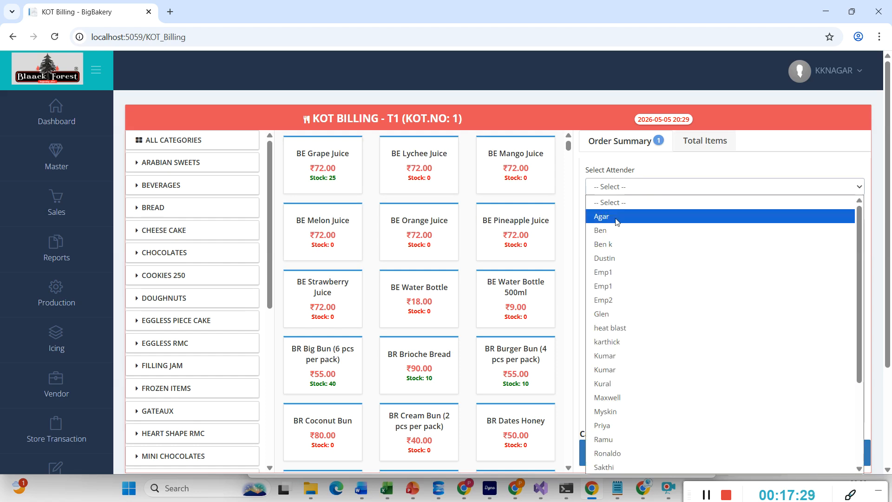
{"action": "left_click", "coordinate": [618, 217]}
{"action": "left_click", "coordinate": [686, 453]}
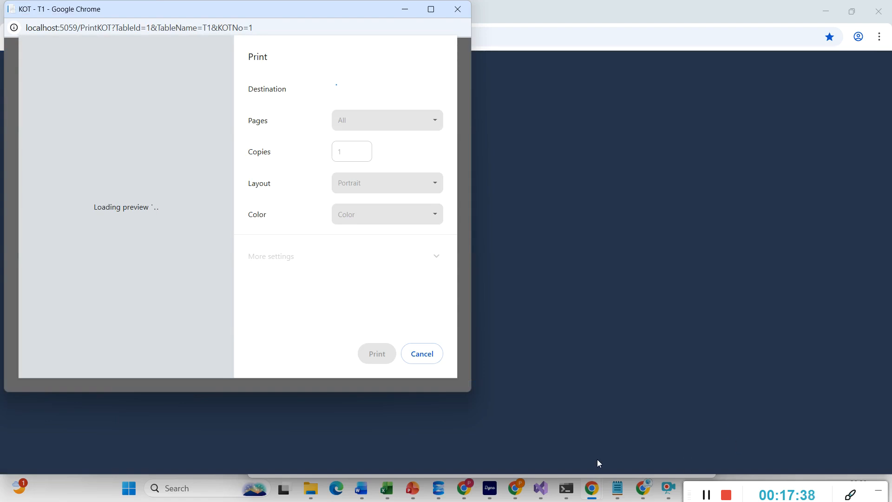
{"action": "left_click", "coordinate": [417, 358]}
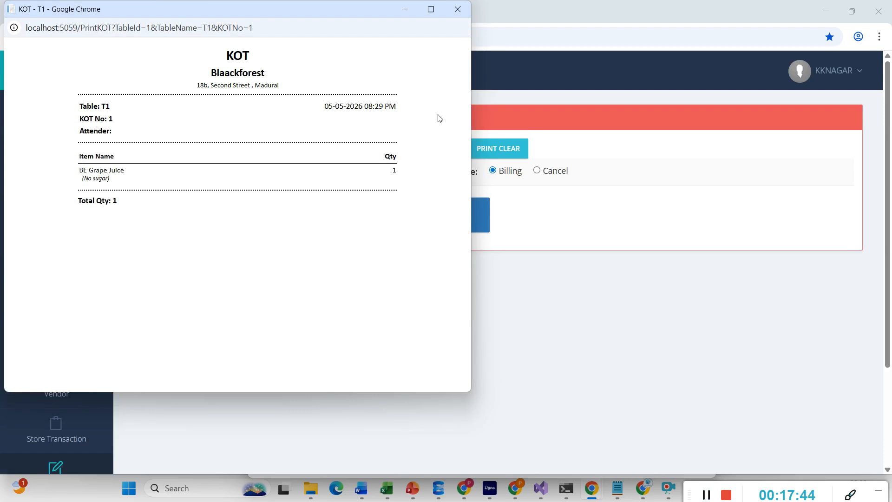
{"action": "left_click", "coordinate": [462, 22]}
{"action": "left_click", "coordinate": [458, 9]}
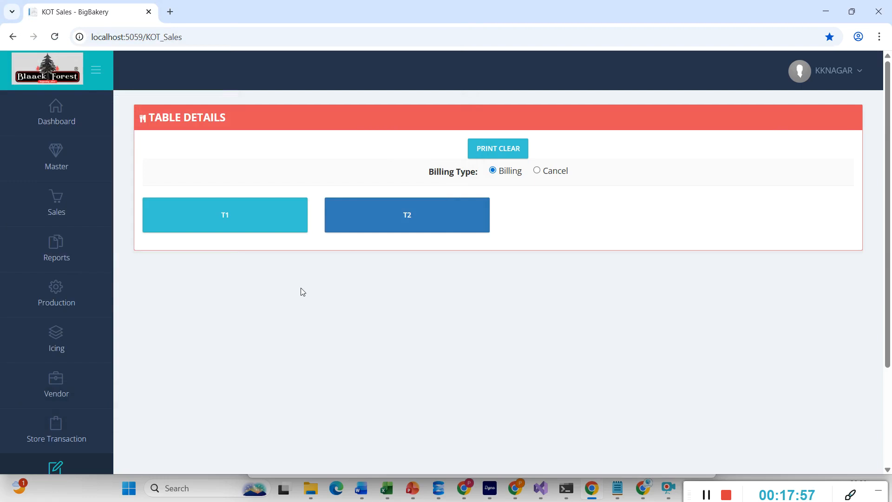
- Add BR Brioche Bread, BR Big Bun and BR Burger Bun to table T1
{"action": "left_click", "coordinate": [235, 222]}
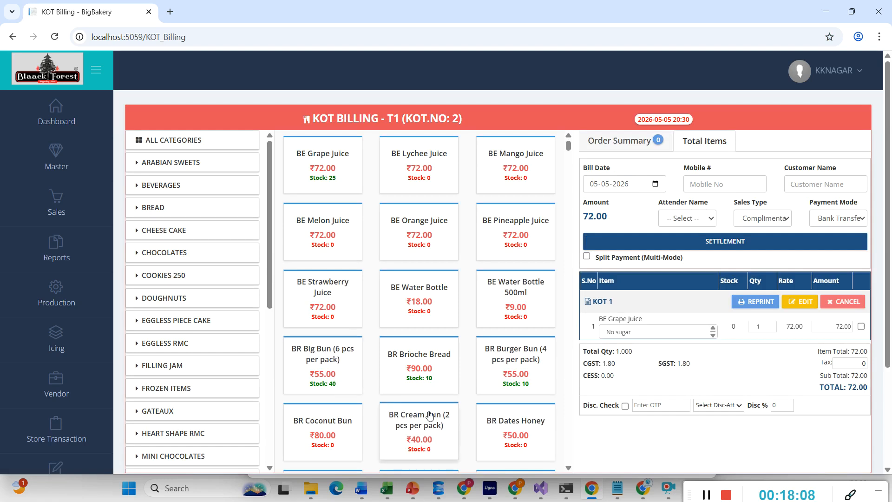
{"action": "left_click", "coordinate": [420, 379]}
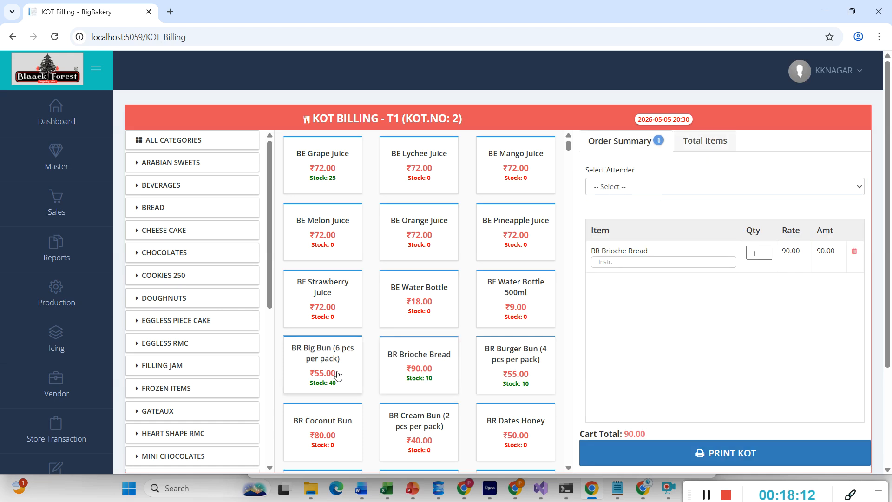
{"action": "left_click", "coordinate": [330, 374]}
{"action": "left_click", "coordinate": [517, 360]}
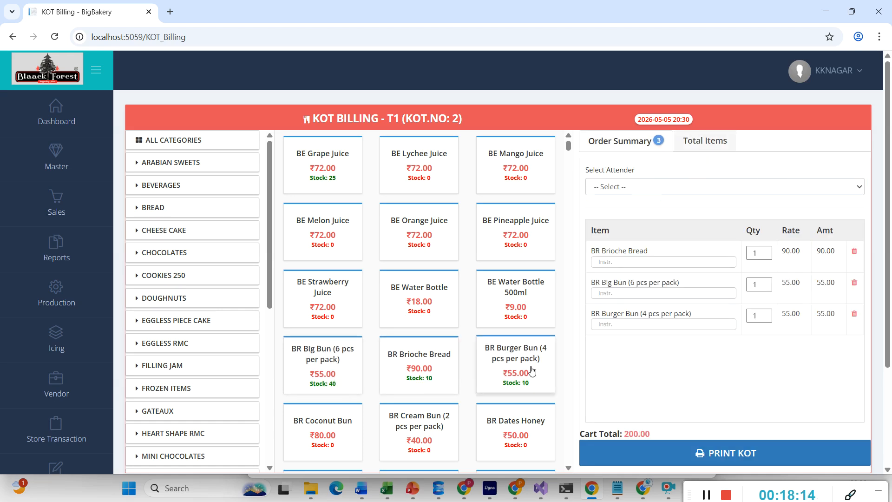
- Assign an attender, print KOT 2 without printing, and reopen T1's 272.00 bill
{"action": "left_click", "coordinate": [656, 187]}
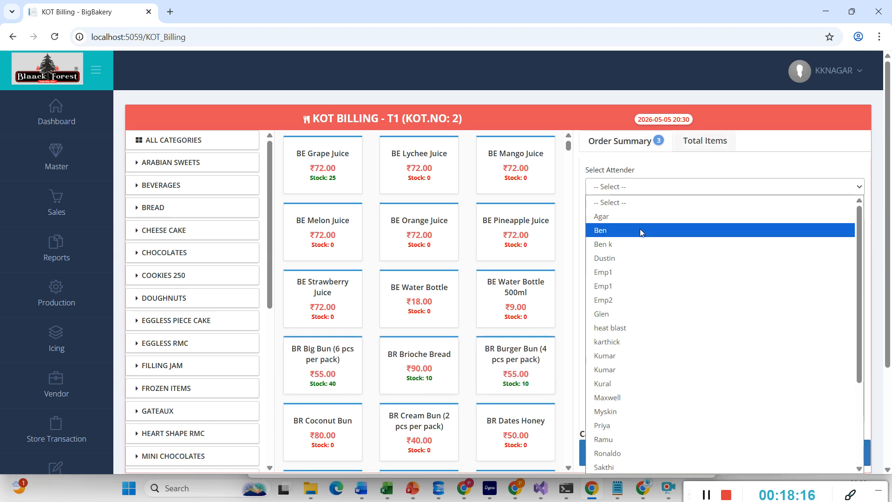
{"action": "left_click", "coordinate": [634, 258]}
{"action": "left_click", "coordinate": [628, 188]}
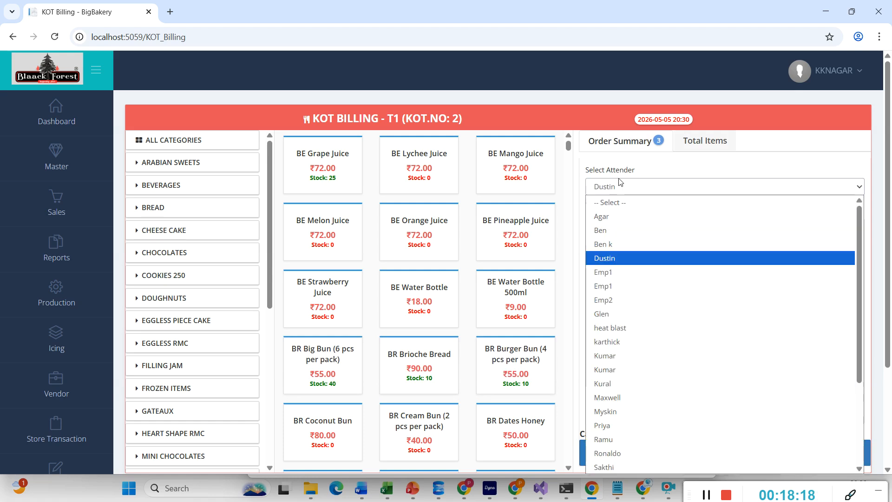
{"action": "left_click", "coordinate": [618, 315]}
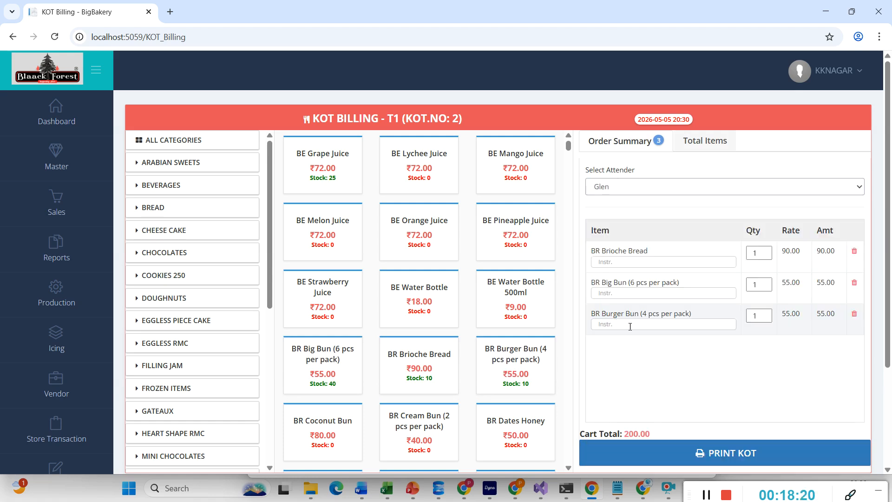
{"action": "left_click", "coordinate": [635, 457]}
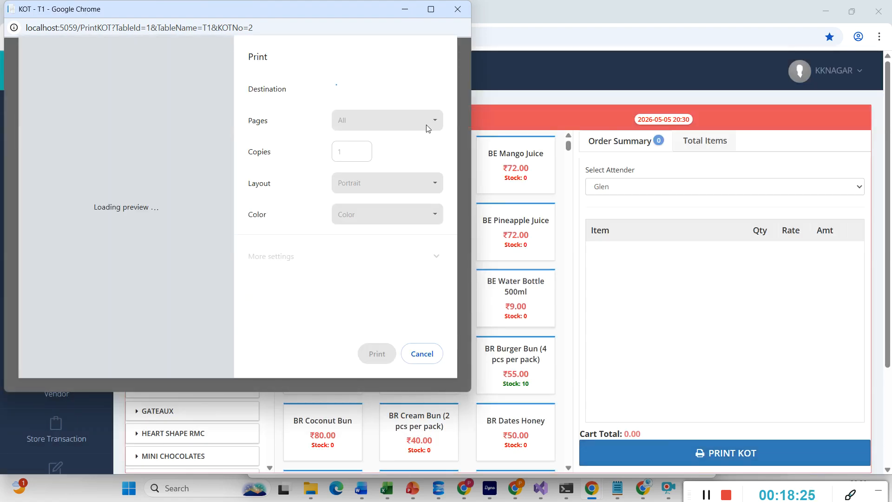
{"action": "left_click", "coordinate": [429, 353]}
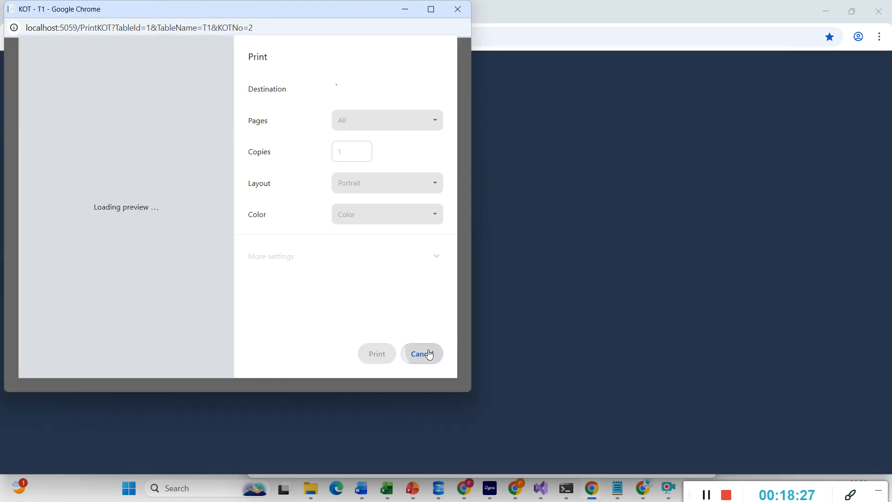
{"action": "left_click", "coordinate": [458, 14]}
{"action": "left_click", "coordinate": [301, 215]}
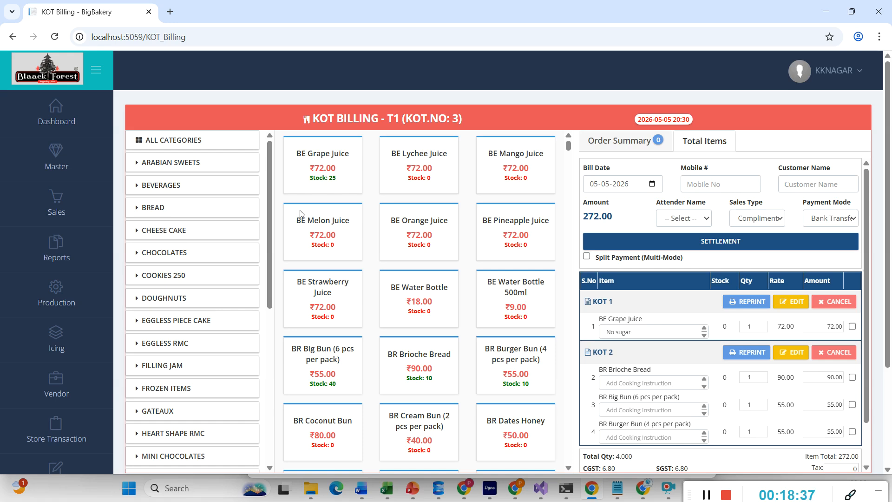
- Cancel the BR Brioche Bread line on KOT 2, save, and reprint KOT 2
{"action": "left_click", "coordinate": [803, 354]}
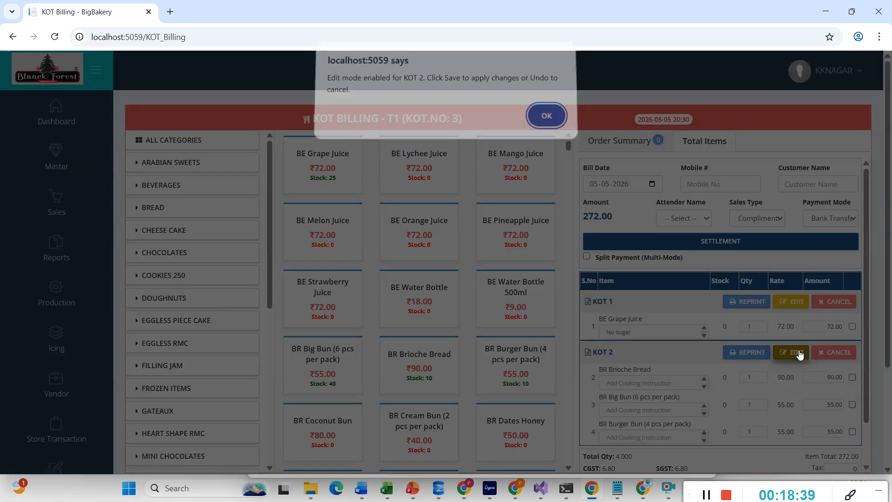
{"action": "left_click", "coordinate": [546, 122]}
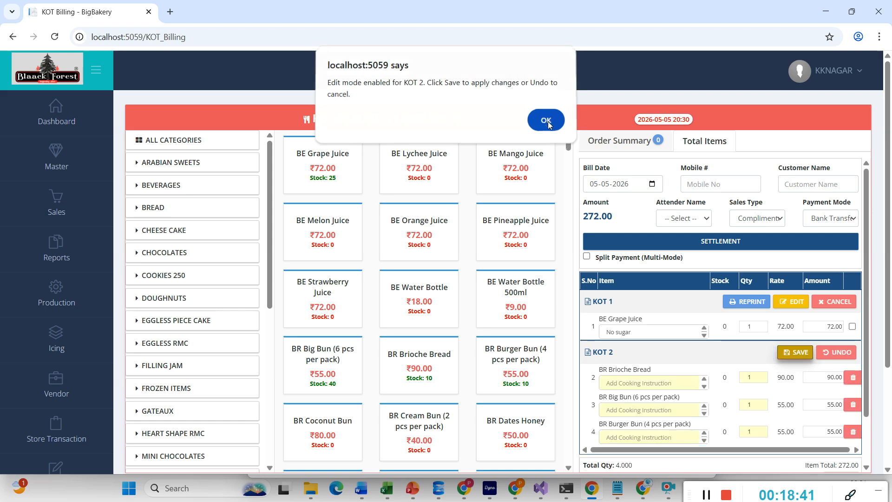
{"action": "scroll", "coordinate": [687, 273], "scroll_direction": "down", "scroll_amount": 1}
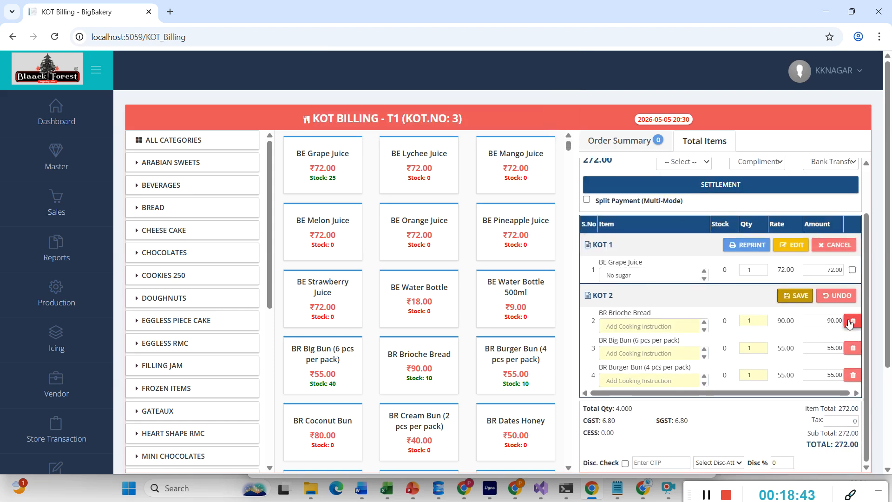
{"action": "left_click", "coordinate": [850, 322]}
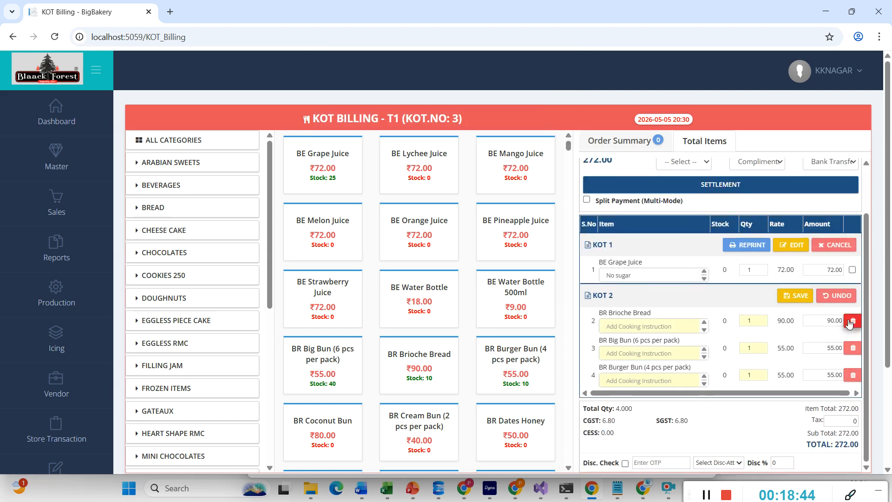
{"action": "left_click", "coordinate": [784, 296]}
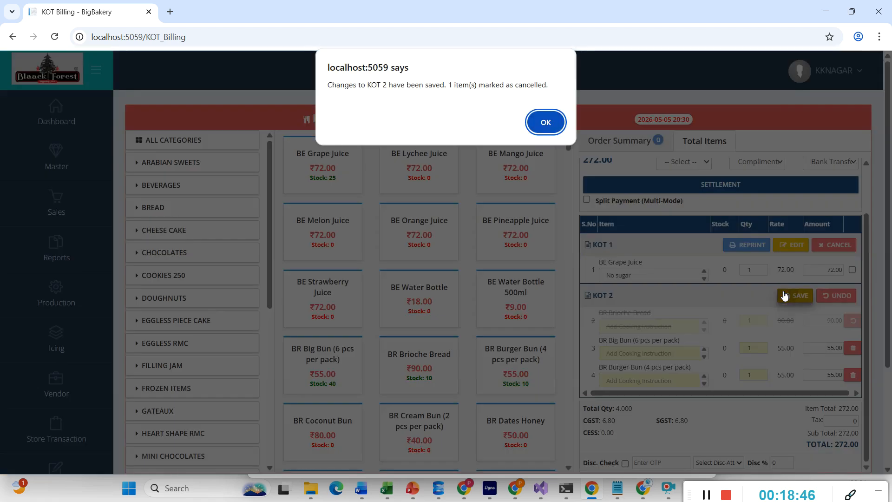
{"action": "left_click", "coordinate": [552, 123]}
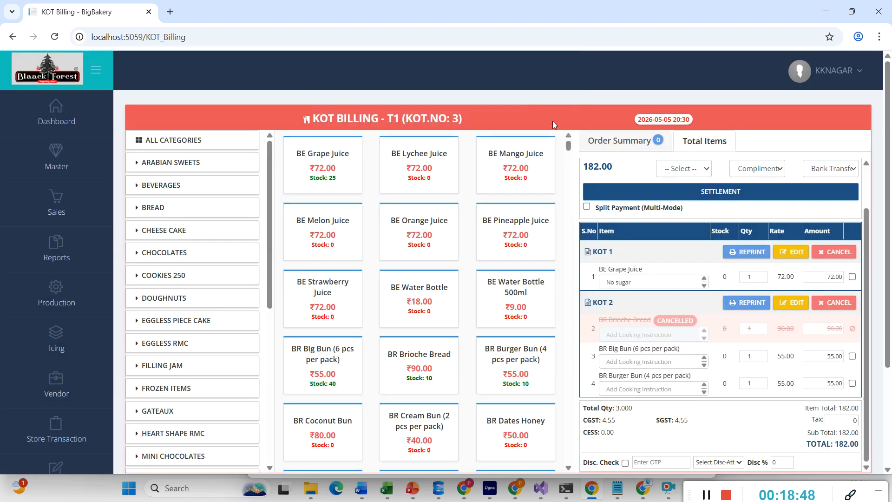
{"action": "left_click", "coordinate": [740, 303]}
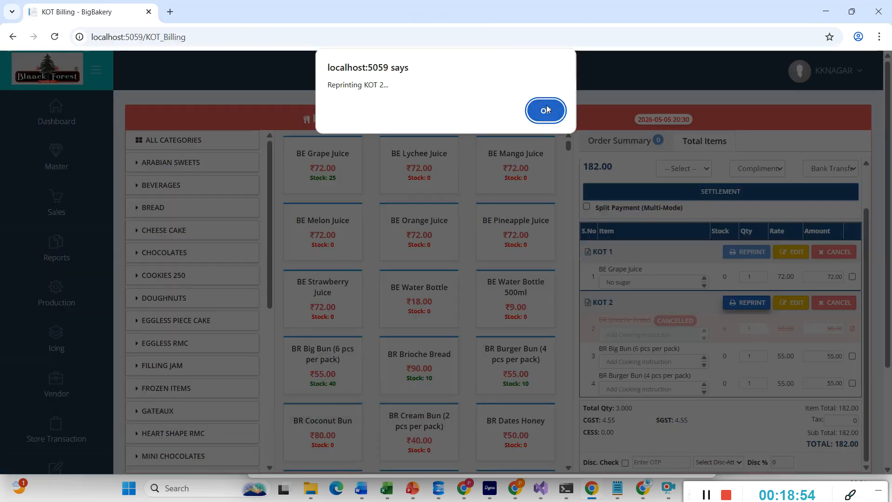
- Inspect the reprinted KOT 2 slip, showing Brioche Bread cancelled, in a maximized preview, then close without printing
{"action": "left_click", "coordinate": [545, 111]}
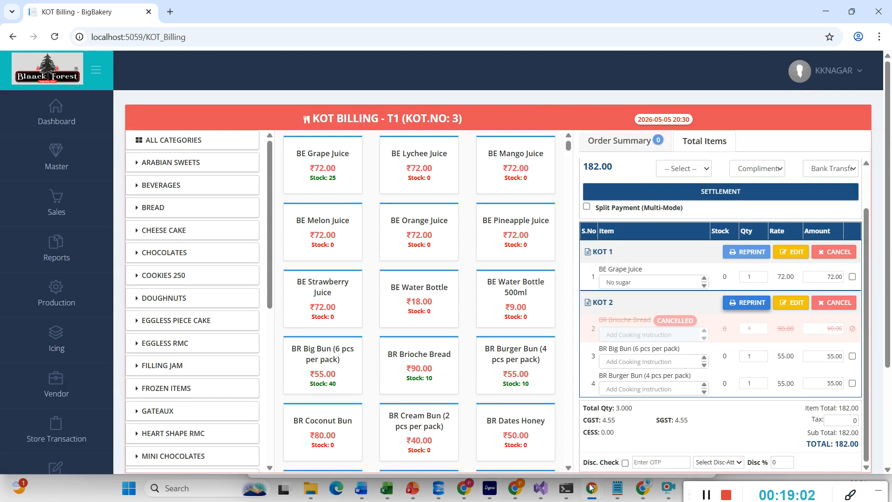
{"action": "mouse_move", "coordinate": [590, 487]}
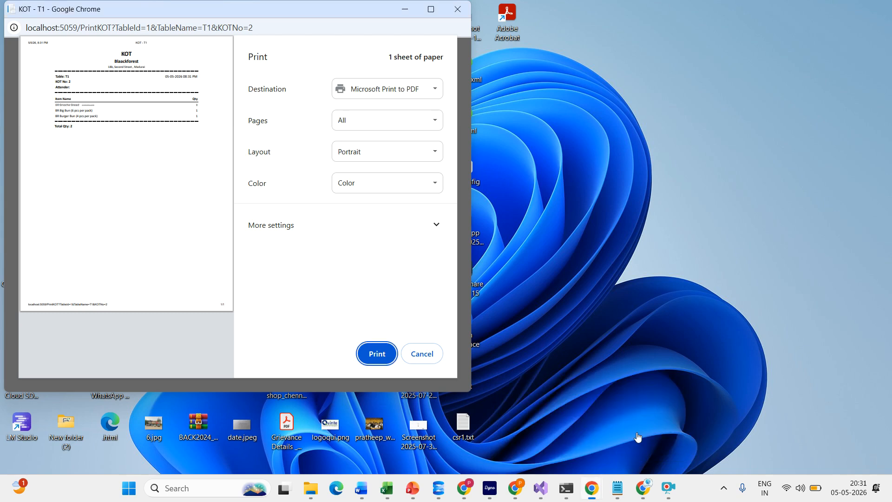
{"action": "left_click", "coordinate": [637, 436]}
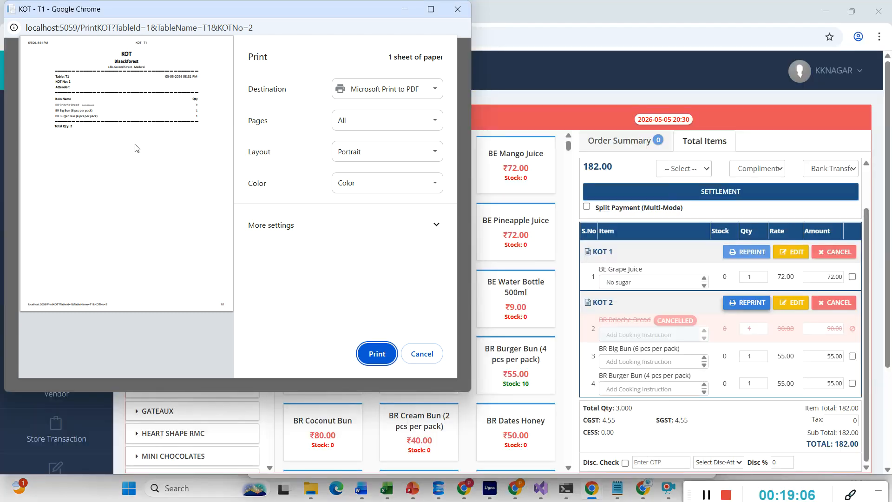
{"action": "left_click", "coordinate": [431, 9]}
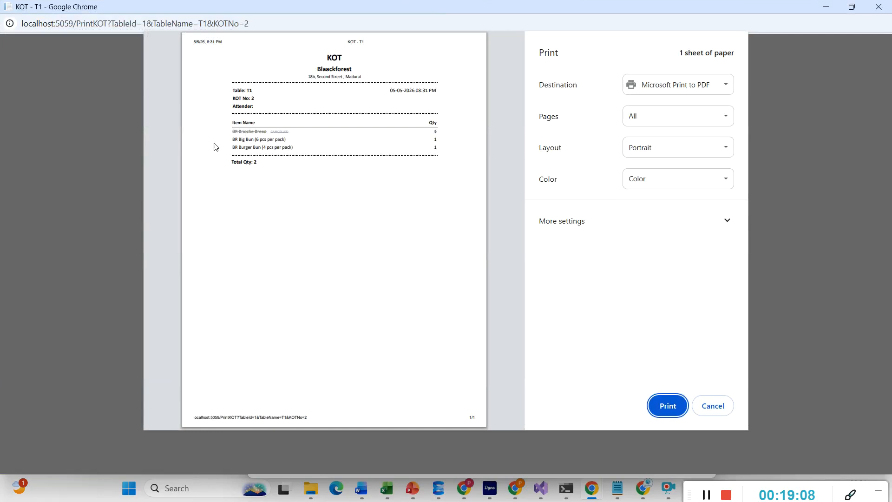
{"action": "mouse_move", "coordinate": [178, 349]}
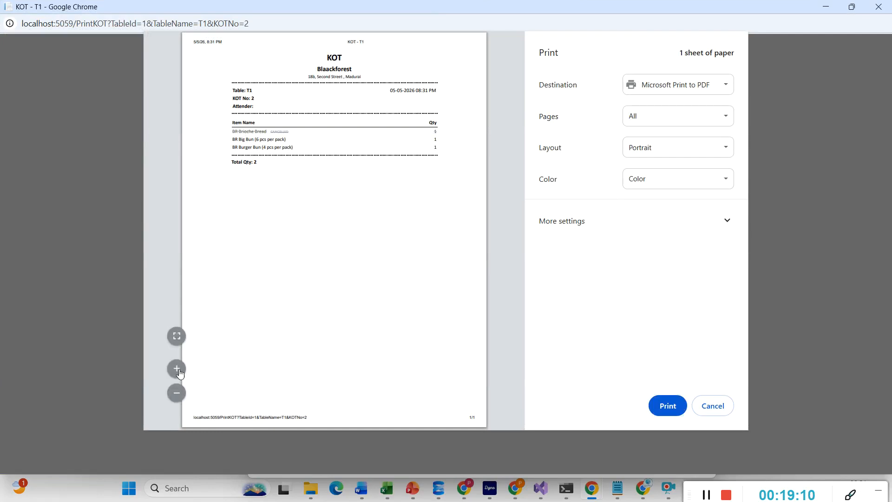
{"action": "left_click", "coordinate": [176, 369]}
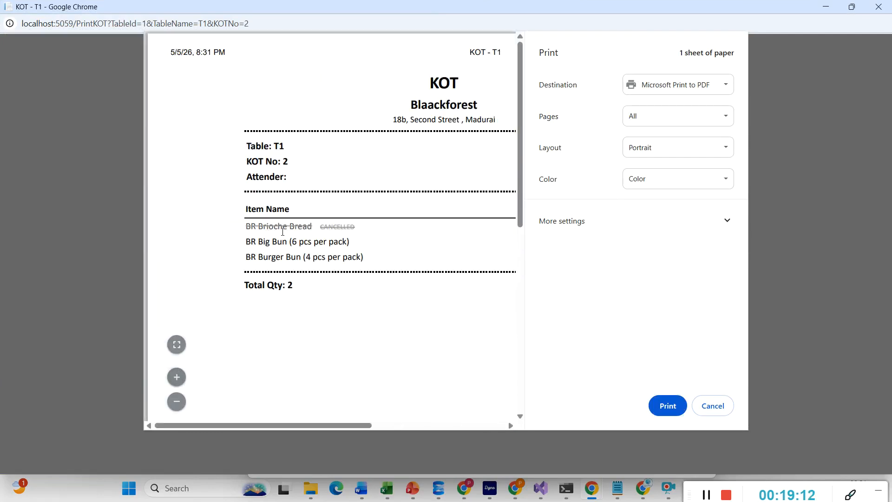
{"action": "left_click", "coordinate": [176, 400]}
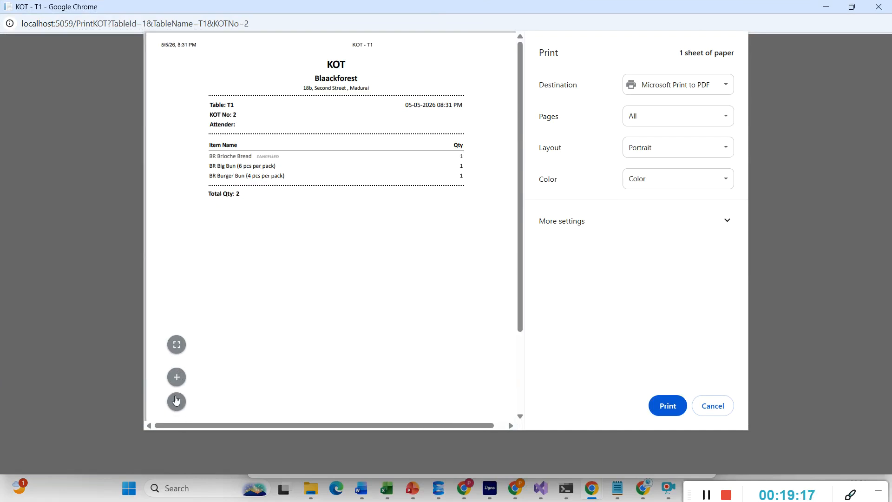
{"action": "left_click", "coordinate": [712, 405]}
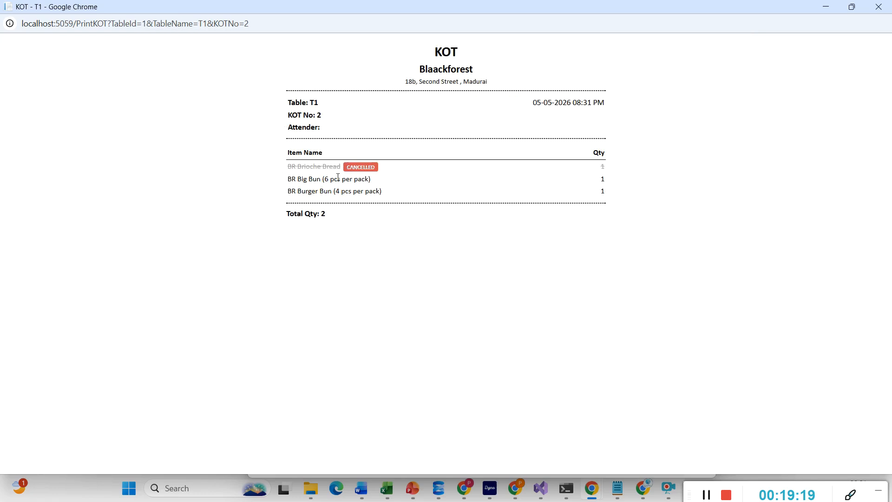
{"action": "left_click", "coordinate": [879, 7]}
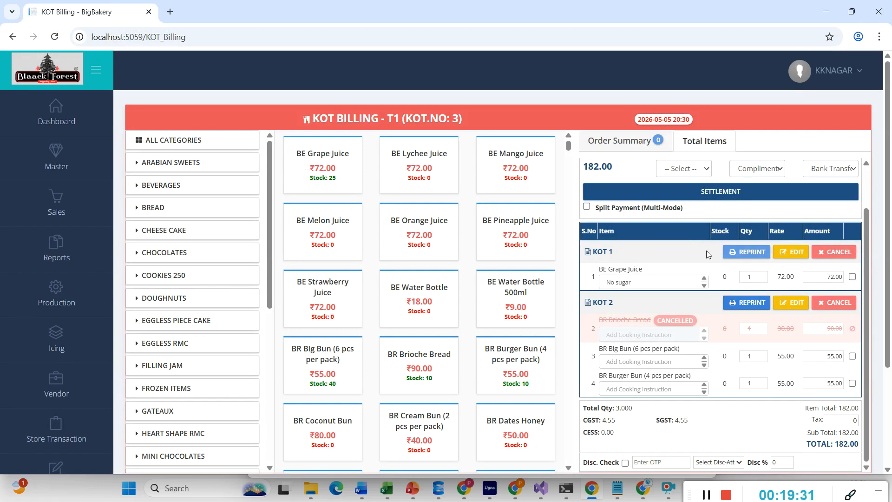
- Turn on split payment with Credit as the payment mode
{"action": "left_click", "coordinate": [586, 207]}
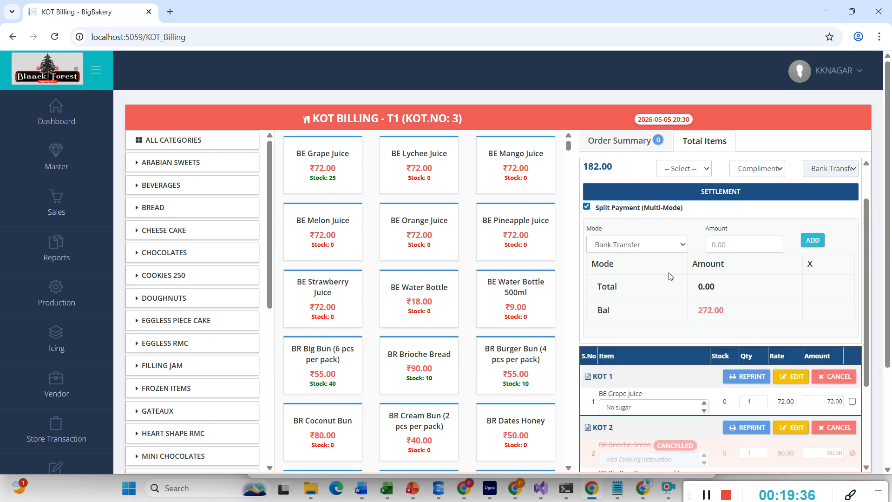
{"action": "left_click", "coordinate": [660, 240]}
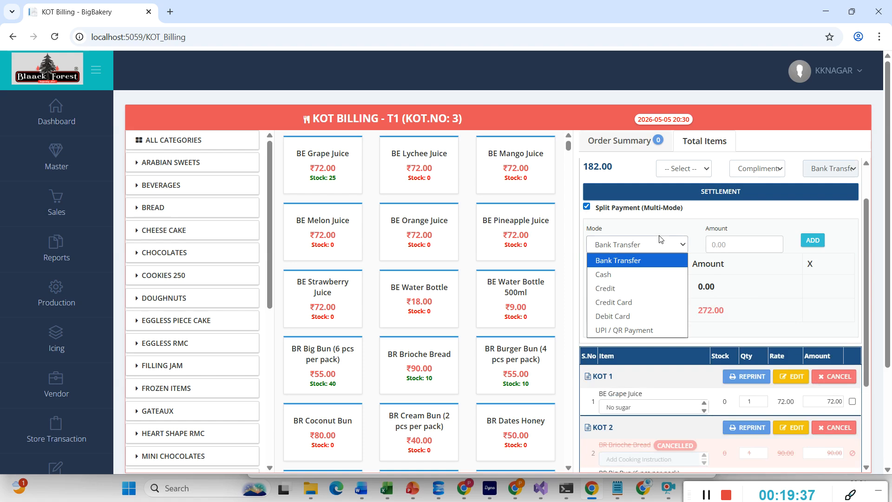
{"action": "left_click", "coordinate": [618, 289]}
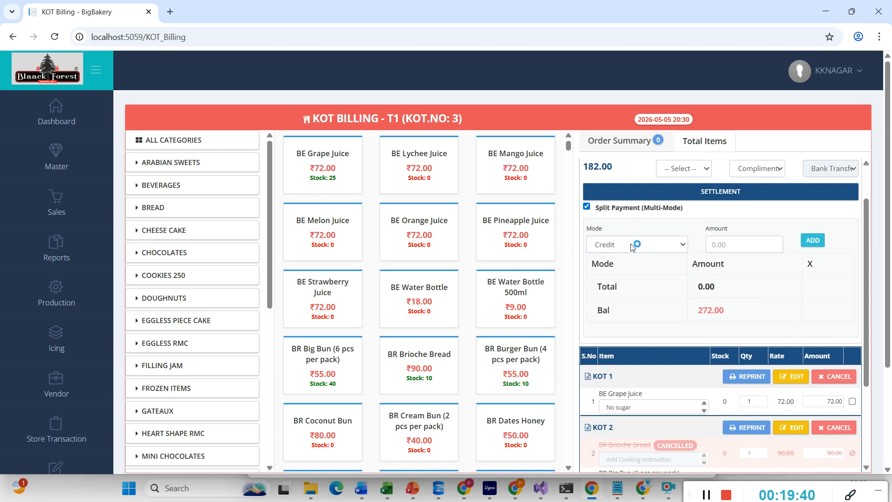
- Cancel the whole of KOT 2, leaving only Grape Juice for 72.00
{"action": "left_click", "coordinate": [824, 428]}
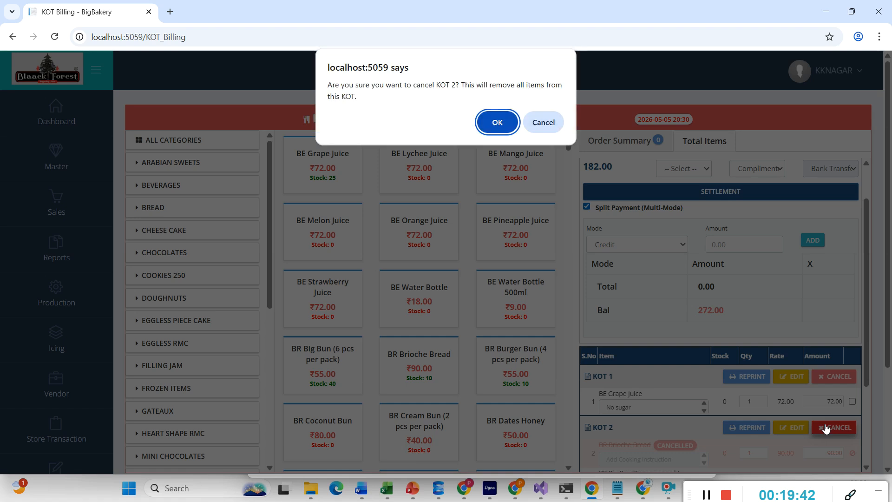
{"action": "left_click", "coordinate": [496, 124]}
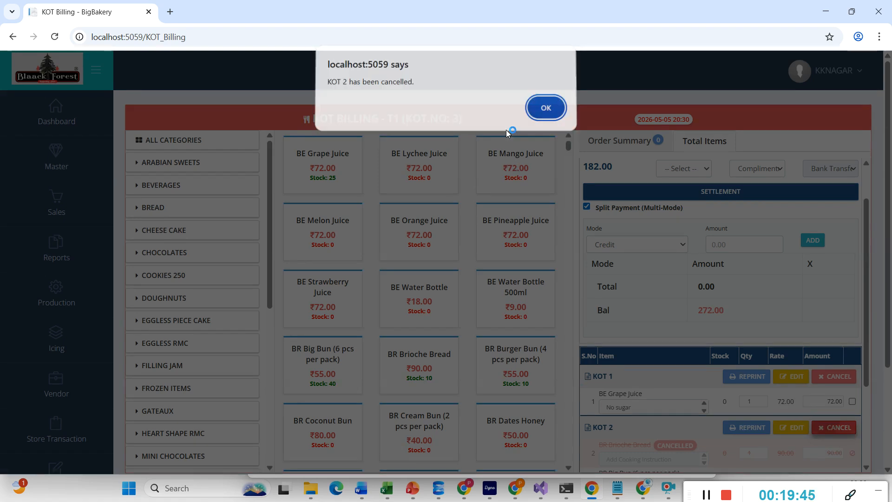
{"action": "left_click", "coordinate": [548, 111]}
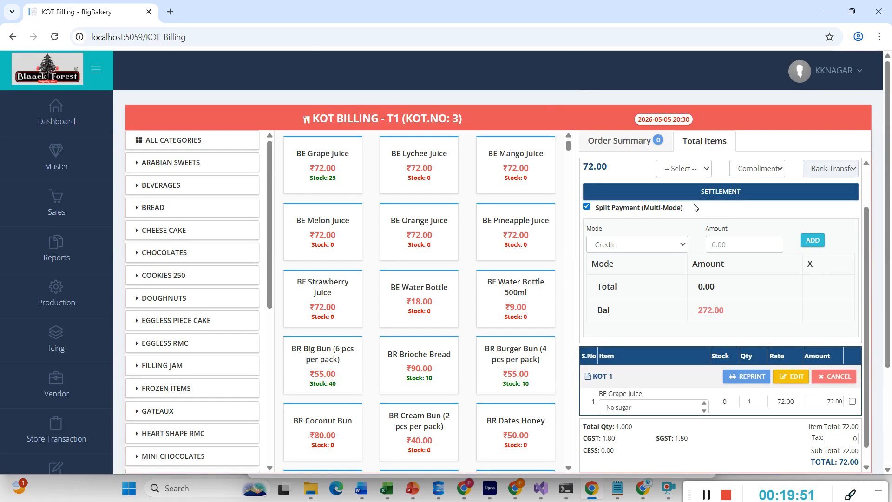
- Reload the billing page, enable split payment and add a 50.00 Cash payment
{"action": "left_click", "coordinate": [55, 37]}
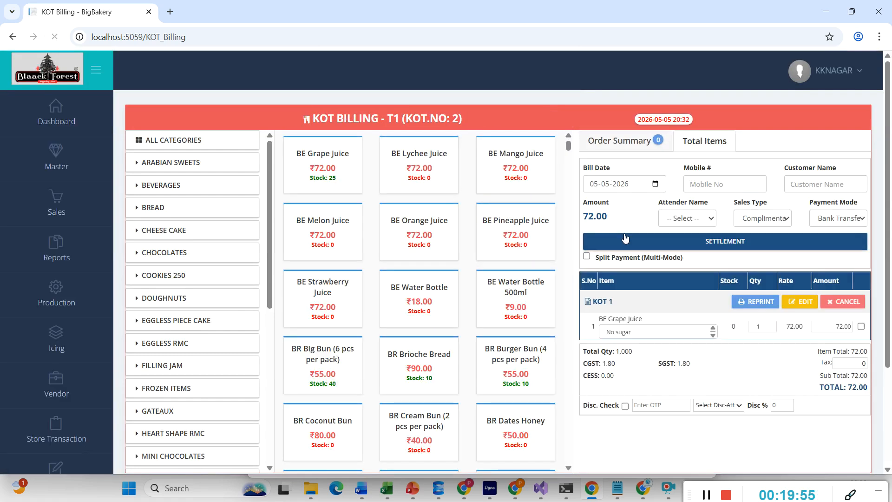
{"action": "left_click", "coordinate": [637, 259]}
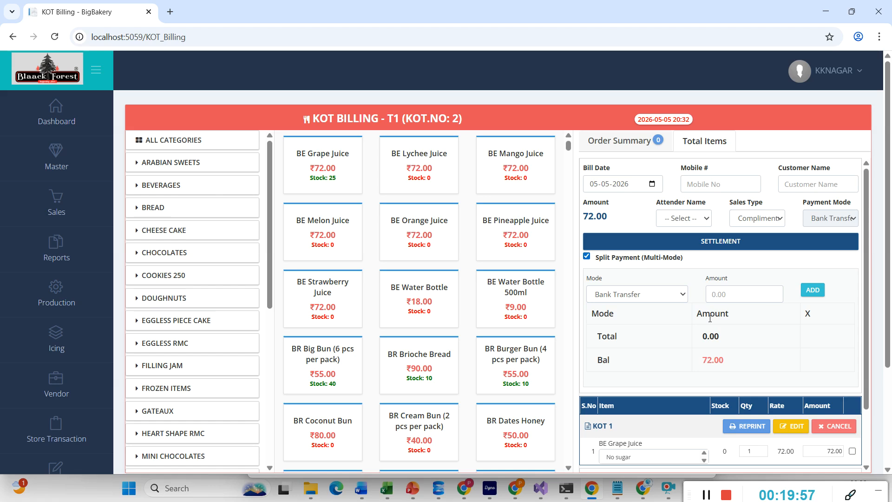
{"action": "left_click", "coordinate": [632, 295]}
{"action": "left_click", "coordinate": [612, 323]}
{"action": "left_click", "coordinate": [709, 299]}
{"action": "type", "text": "50"}
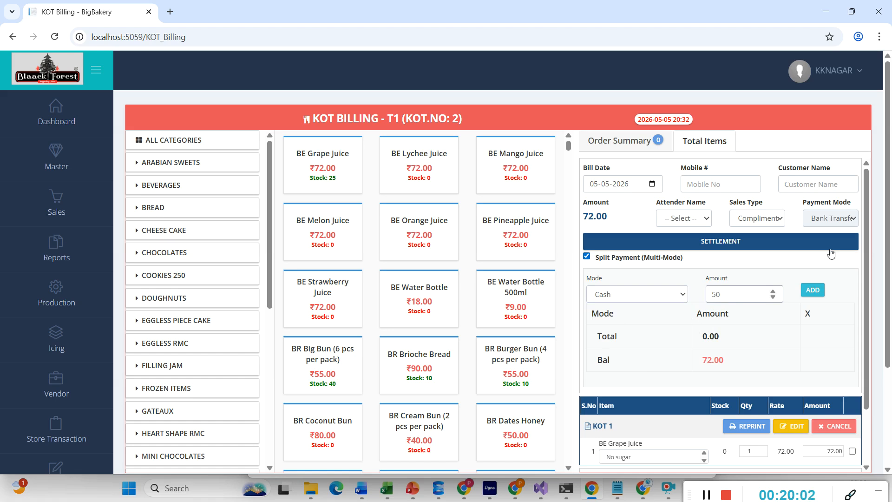
{"action": "left_click", "coordinate": [818, 290]}
- Add a 22.00 UPI / QR Payment to bring the balance to zero
{"action": "left_click", "coordinate": [614, 297]}
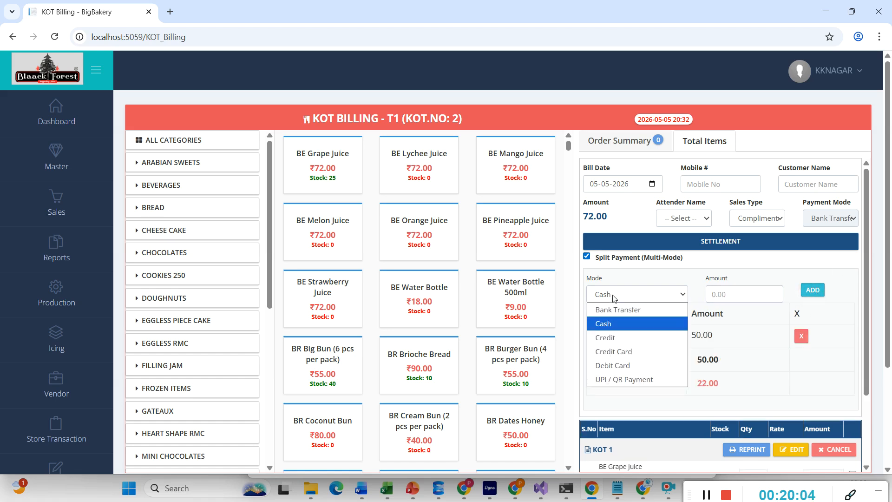
{"action": "left_click", "coordinate": [610, 380]}
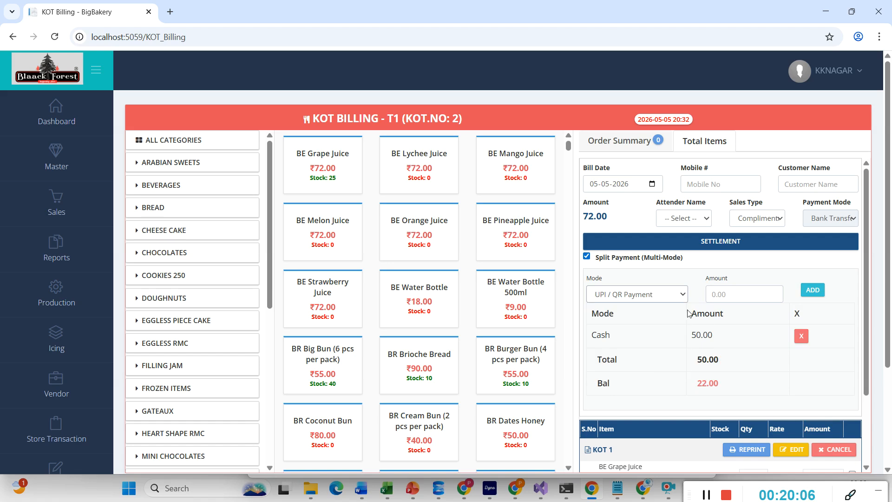
{"action": "left_click", "coordinate": [719, 294]}
{"action": "type", "text": "22"}
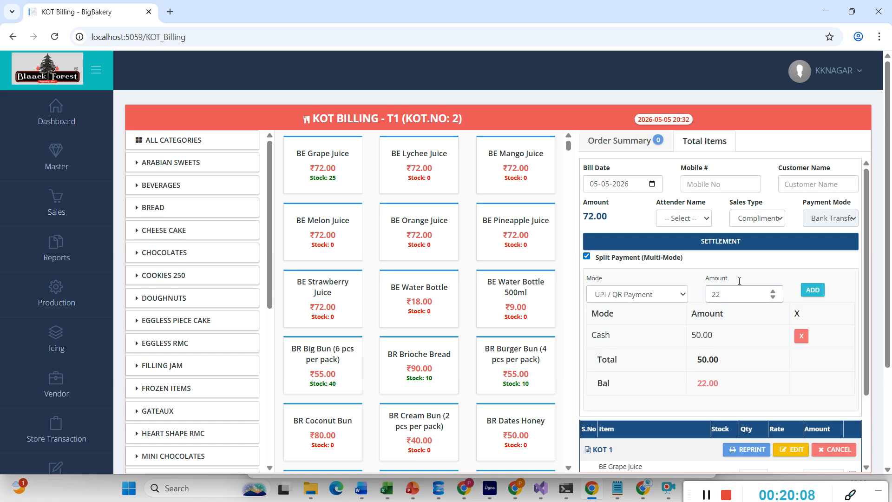
{"action": "left_click", "coordinate": [812, 290]}
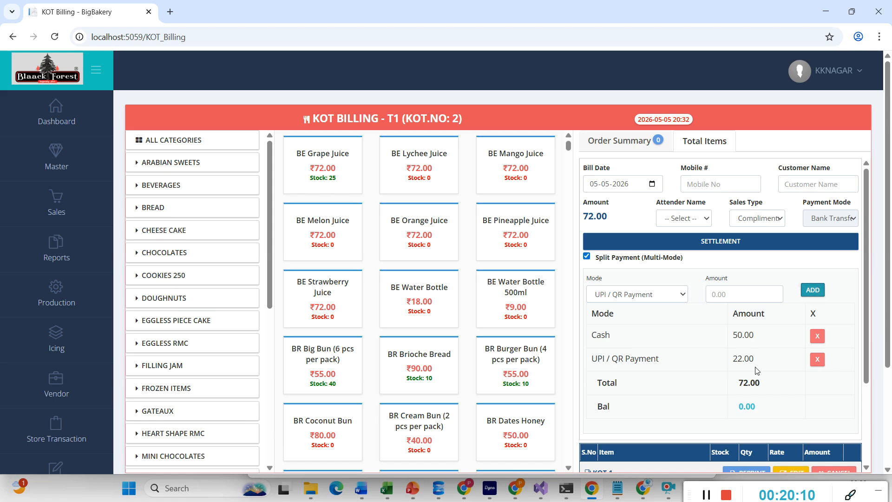
{"action": "scroll", "coordinate": [756, 370], "scroll_direction": "down", "scroll_amount": 5}
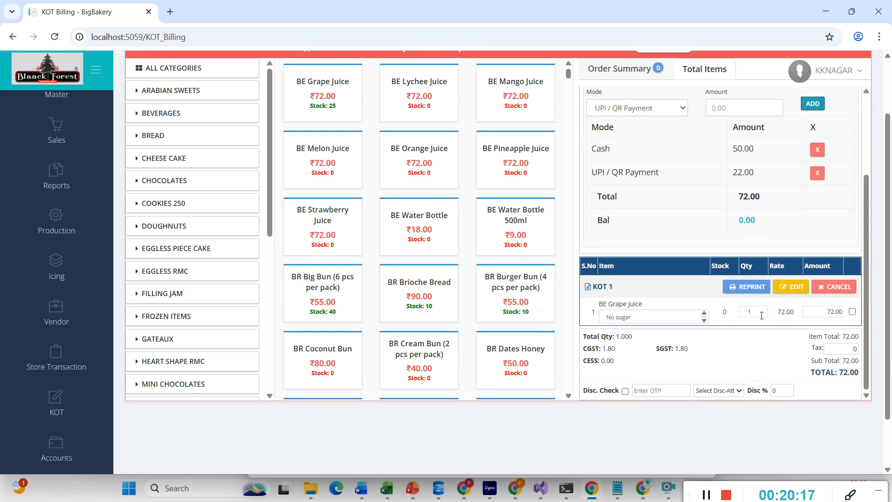
{"action": "scroll", "coordinate": [757, 367], "scroll_direction": "up", "scroll_amount": 5}
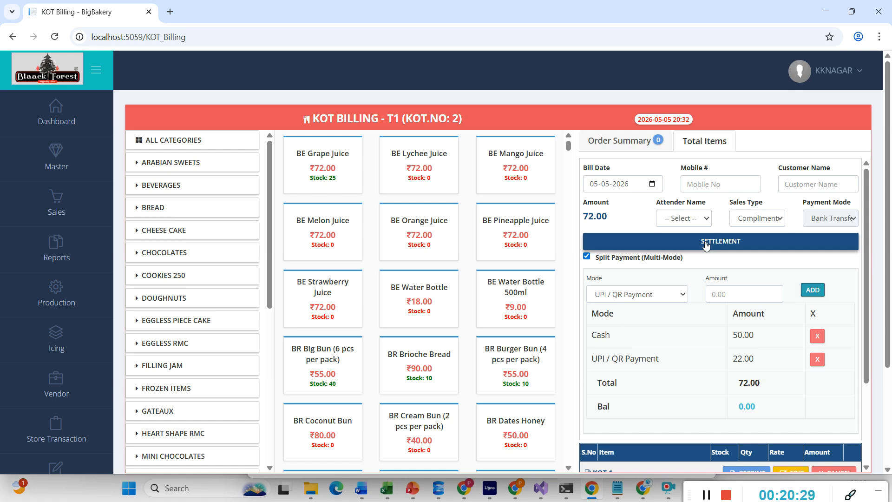
- Settle table T1's 72.00 bill as Bill No 221 and close the tax invoice without printing
{"action": "left_click", "coordinate": [705, 245]}
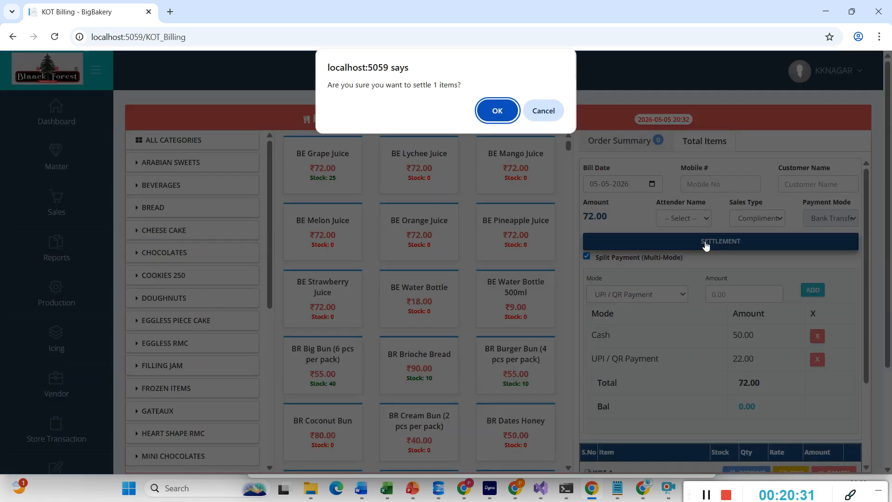
{"action": "left_click", "coordinate": [498, 110]}
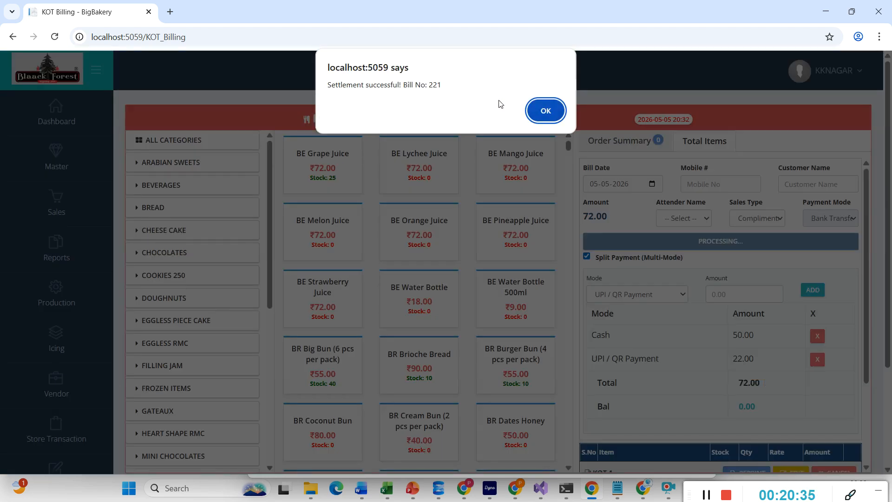
{"action": "left_click", "coordinate": [547, 109]}
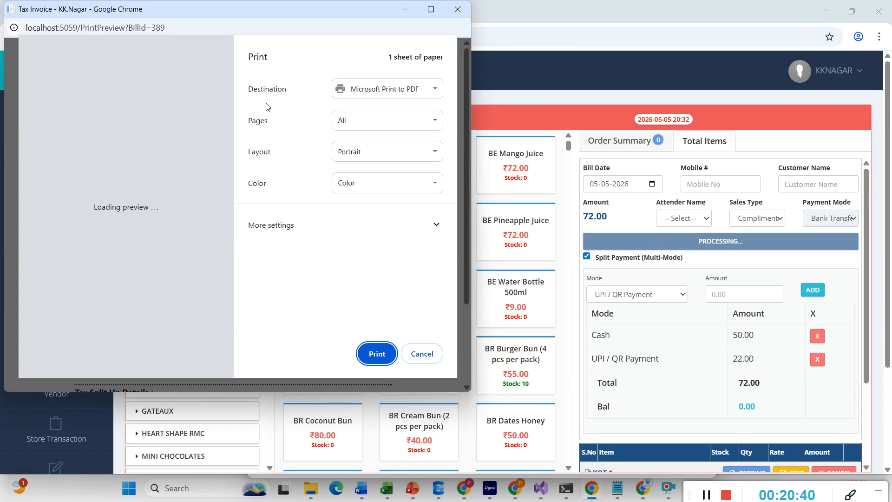
{"action": "left_click", "coordinate": [421, 354]}
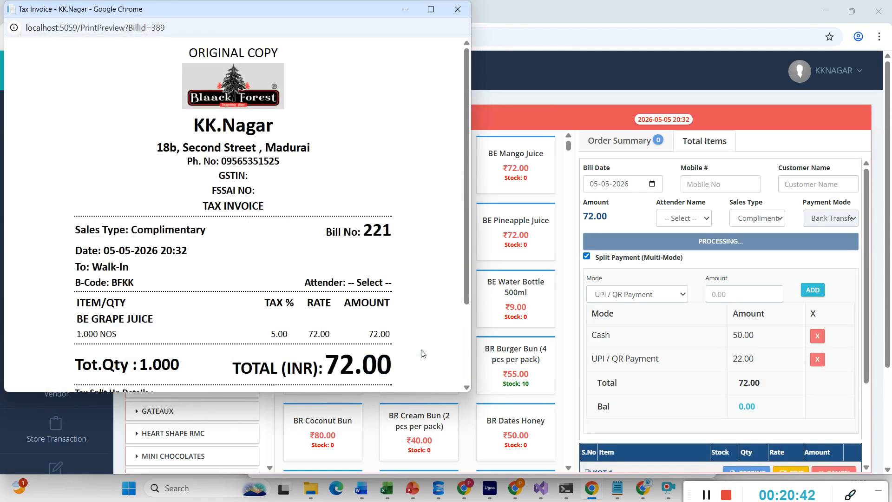
{"action": "scroll", "coordinate": [214, 238], "scroll_direction": "down", "scroll_amount": 3}
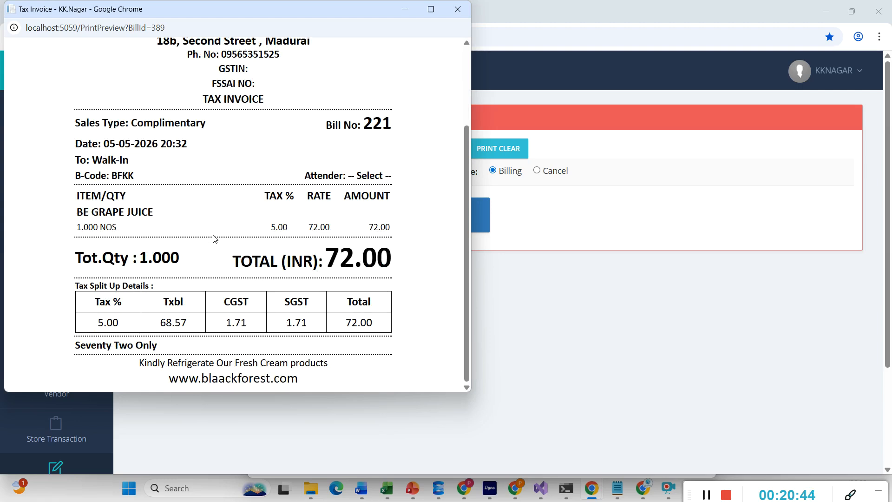
{"action": "scroll", "coordinate": [215, 238], "scroll_direction": "up", "scroll_amount": 3}
{"action": "left_click", "coordinate": [458, 9]}
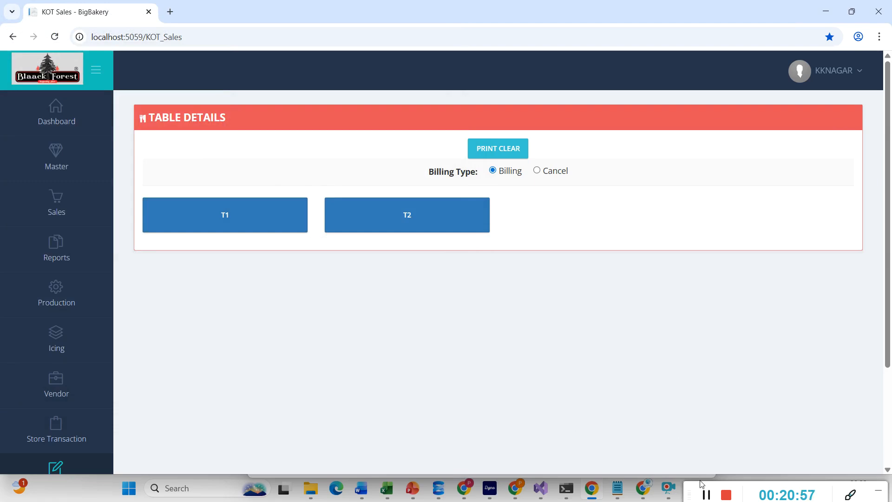
- Start new Daily Stock Request 92 for Production from the Sales menu
{"action": "mouse_move", "coordinate": [62, 213]}
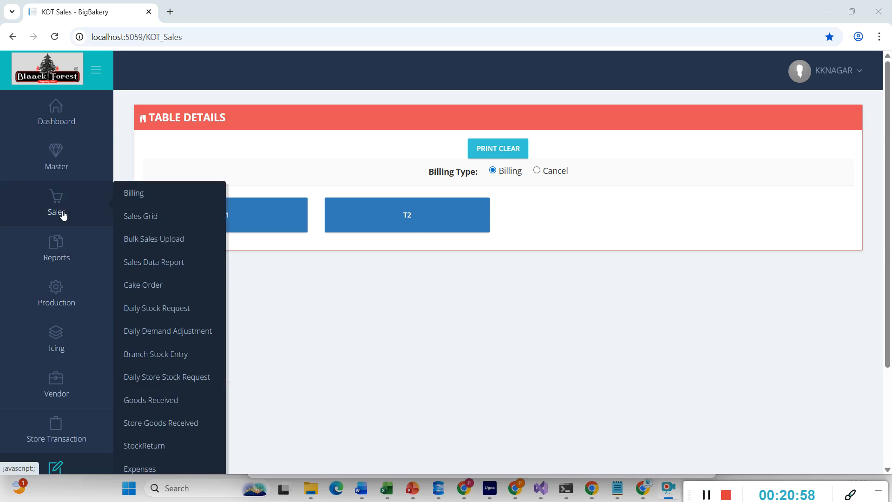
{"action": "left_click", "coordinate": [155, 308]}
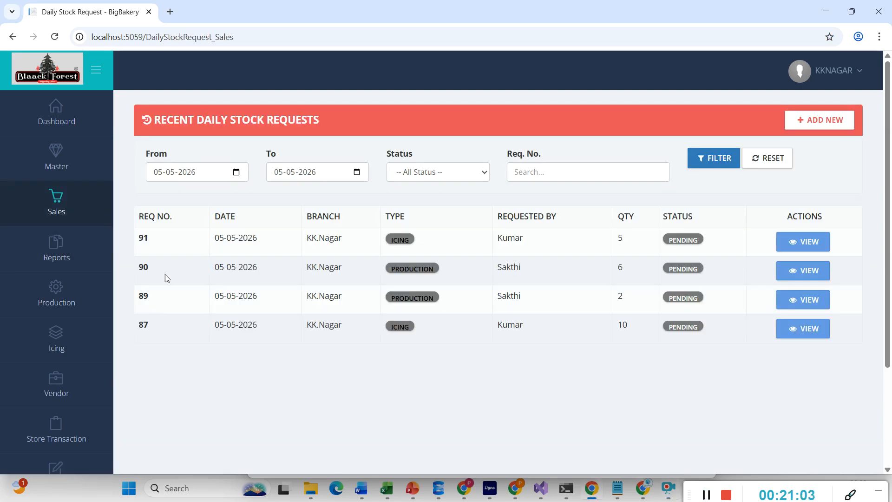
{"action": "left_click", "coordinate": [795, 129]}
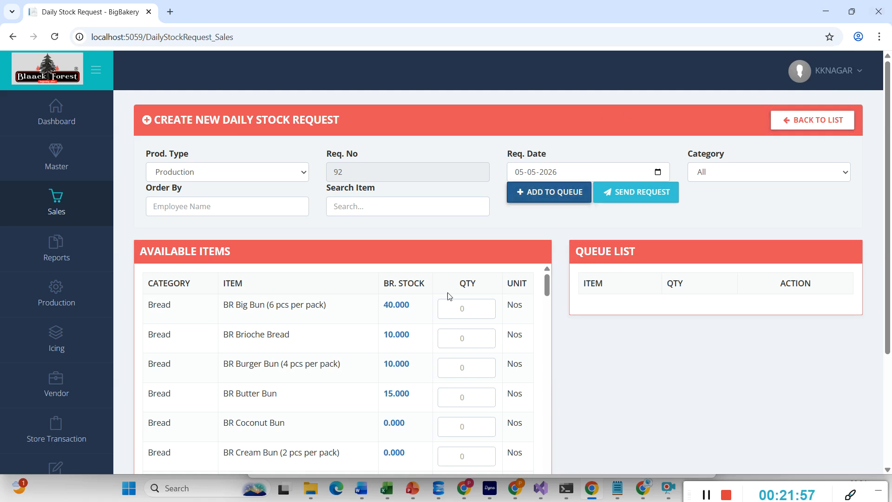
- Queue Big Bun 10, Brioche Bread 10, Coconut Bun 20 and Cream Bun 20
{"action": "left_click", "coordinate": [468, 307]}
{"action": "type", "text": "10"}
{"action": "left_click", "coordinate": [455, 339]}
{"action": "type", "text": "10"}
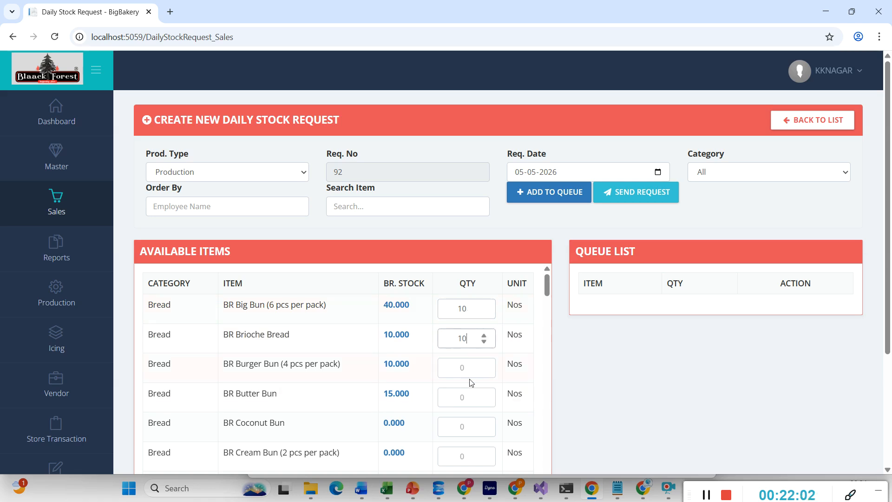
{"action": "left_click", "coordinate": [470, 425]}
{"action": "type", "text": "20"}
{"action": "left_click", "coordinate": [467, 448]}
{"action": "type", "text": "20"}
{"action": "left_click", "coordinate": [543, 193]}
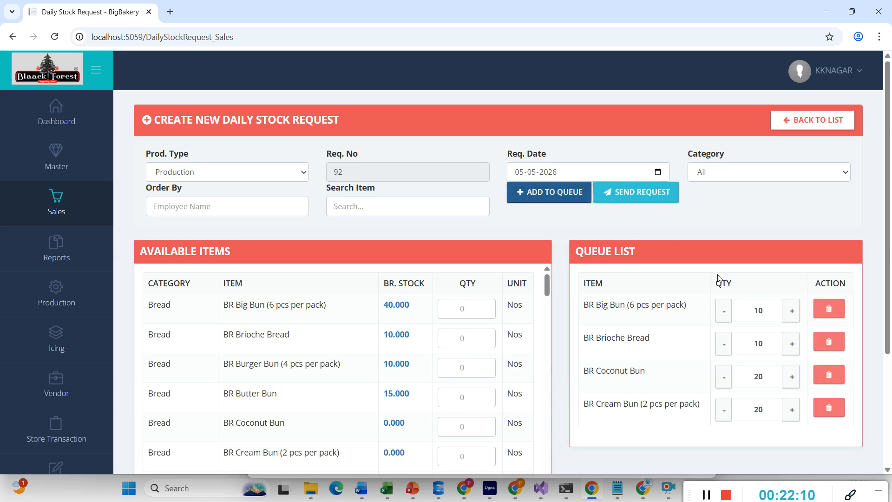
- Fill in the ordering employee's name under Order By and send request 92
{"action": "left_click", "coordinate": [652, 190]}
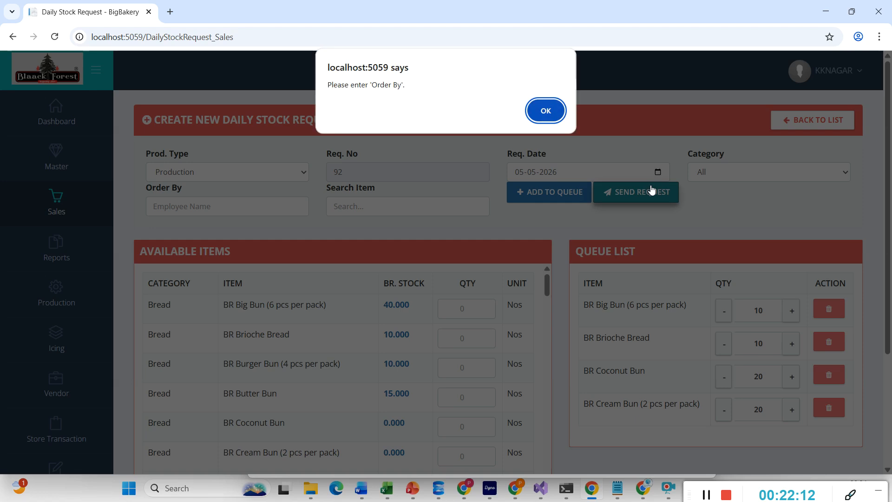
{"action": "left_click", "coordinate": [535, 115]}
{"action": "left_click", "coordinate": [159, 205]}
{"action": "type", "text": "ra"}
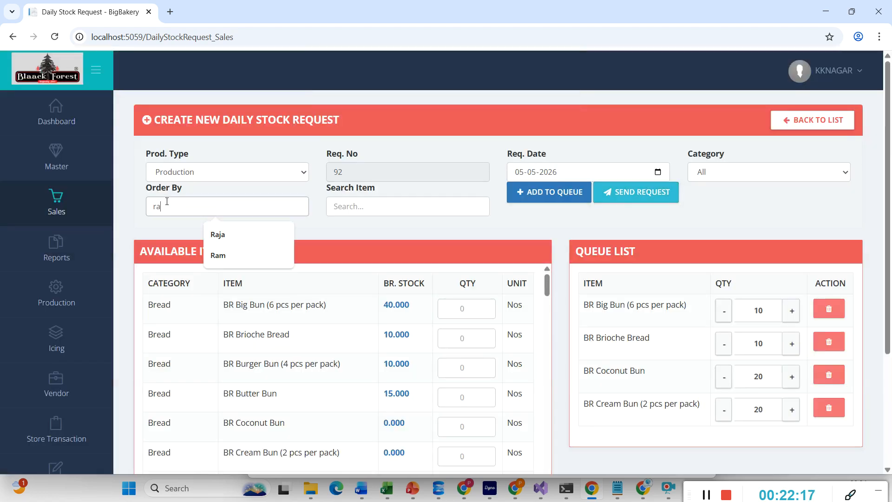
{"action": "type", "text": "m"}
{"action": "left_click", "coordinate": [619, 188]}
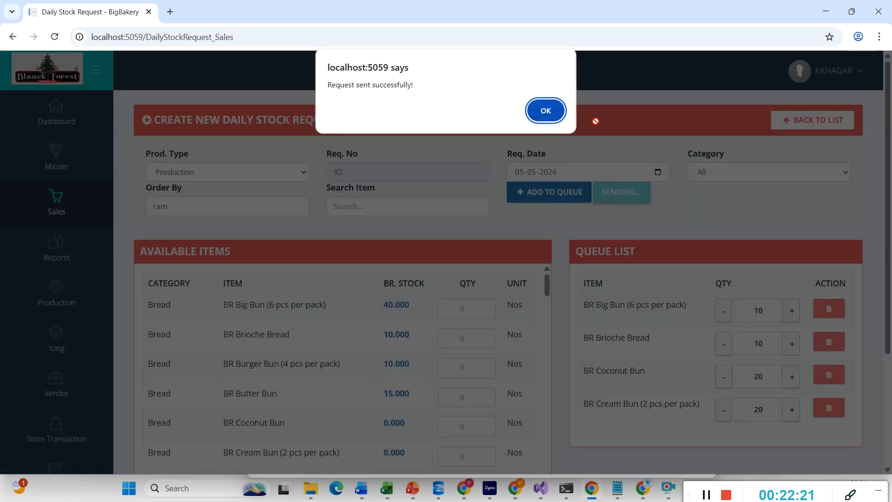
{"action": "left_click", "coordinate": [535, 109]}
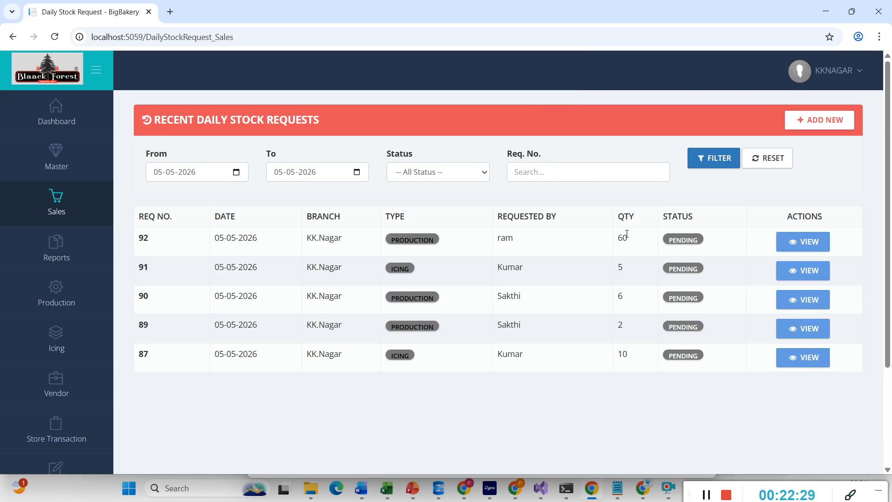
{"action": "left_click", "coordinate": [787, 239]}
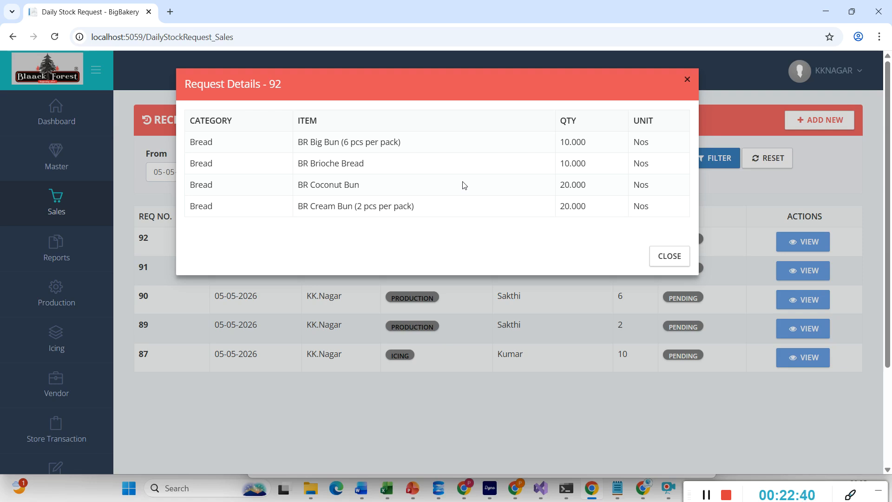
{"action": "left_click", "coordinate": [687, 80]}
{"action": "mouse_move", "coordinate": [76, 220]}
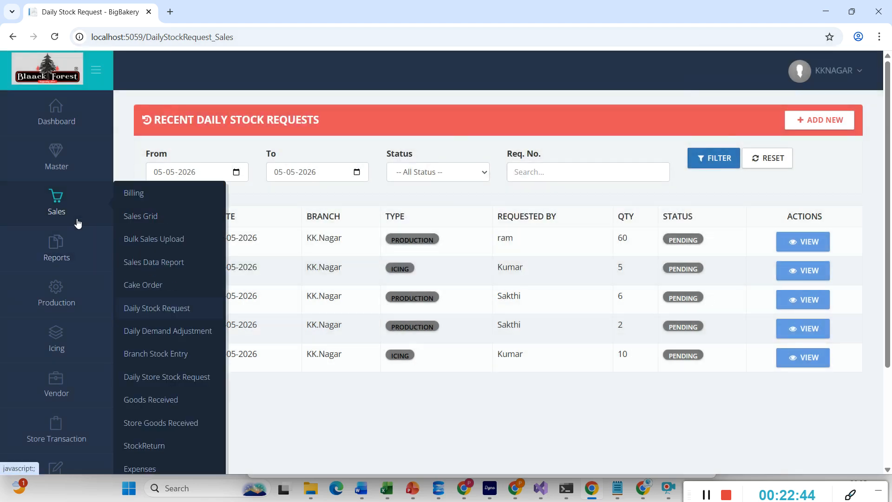
- Open Daily Demand Adjustment and scroll through the Product Request Sandbox table for Downtown Main Branch
{"action": "left_click", "coordinate": [171, 331]}
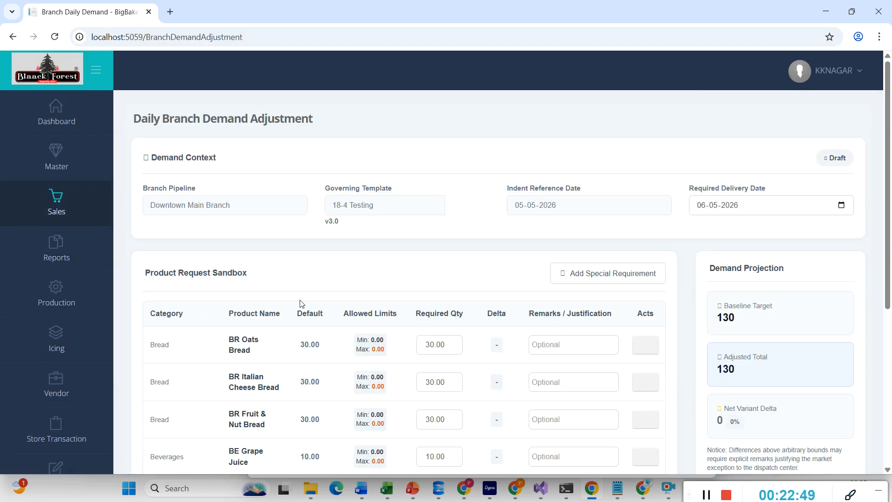
{"action": "scroll", "coordinate": [282, 269], "scroll_direction": "down", "scroll_amount": 3}
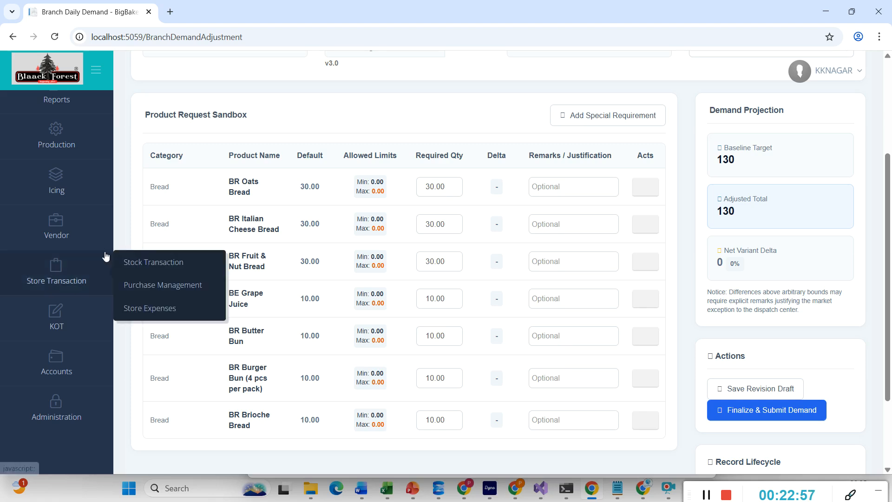
{"action": "scroll", "coordinate": [229, 183], "scroll_direction": "down", "scroll_amount": 1}
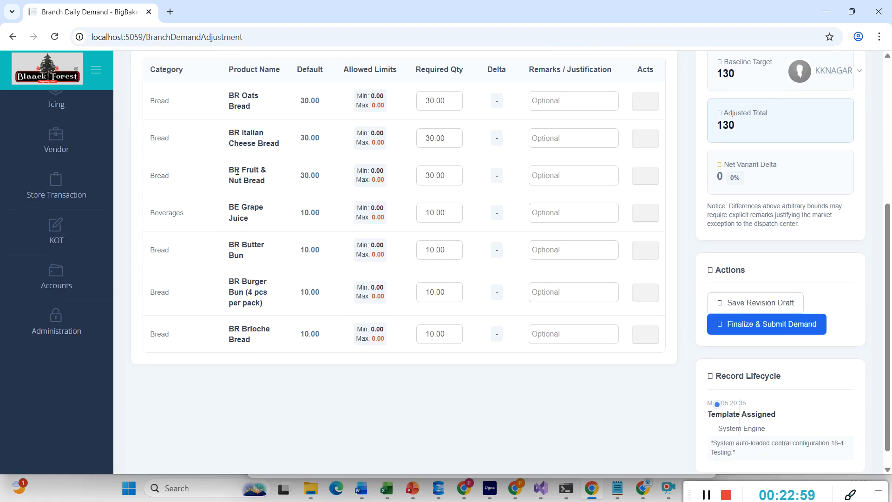
{"action": "scroll", "coordinate": [237, 170], "scroll_direction": "up", "scroll_amount": 3}
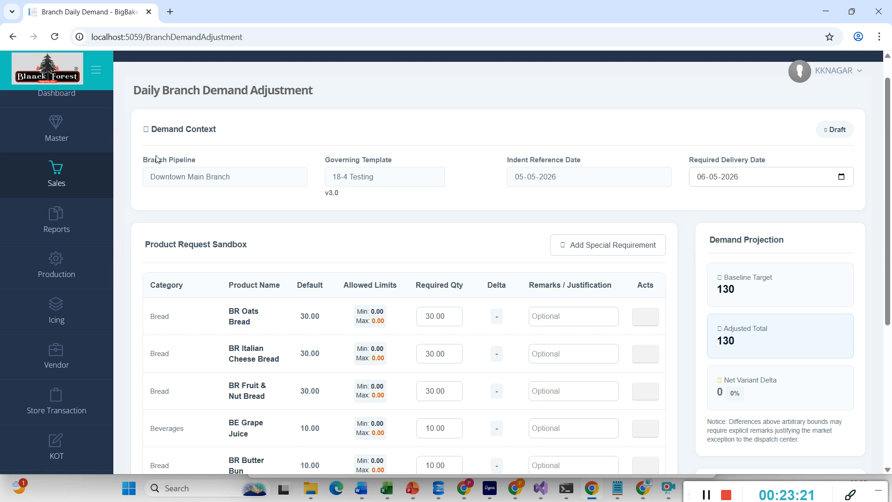
{"action": "mouse_move", "coordinate": [56, 163]}
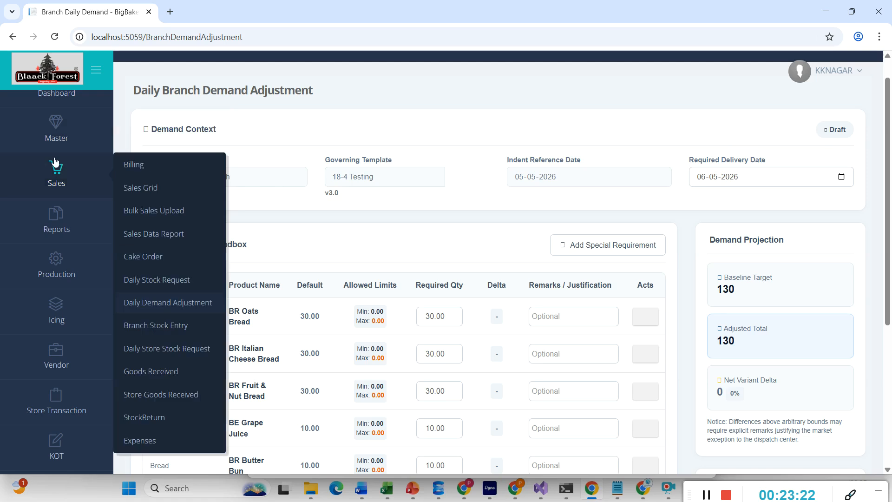
- Visit Branch Stock Entry, then start store stock request 25 and browse its available store items
{"action": "left_click", "coordinate": [142, 326]}
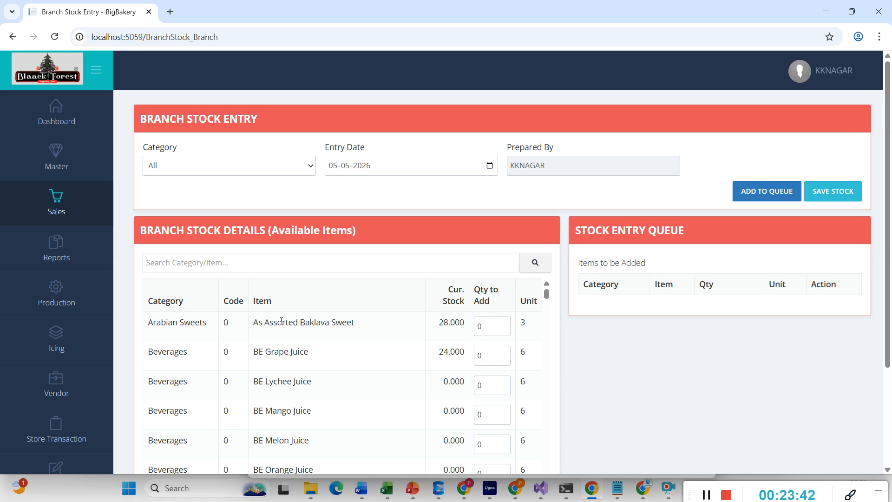
{"action": "mouse_move", "coordinate": [108, 236]}
{"action": "mouse_move", "coordinate": [65, 197]}
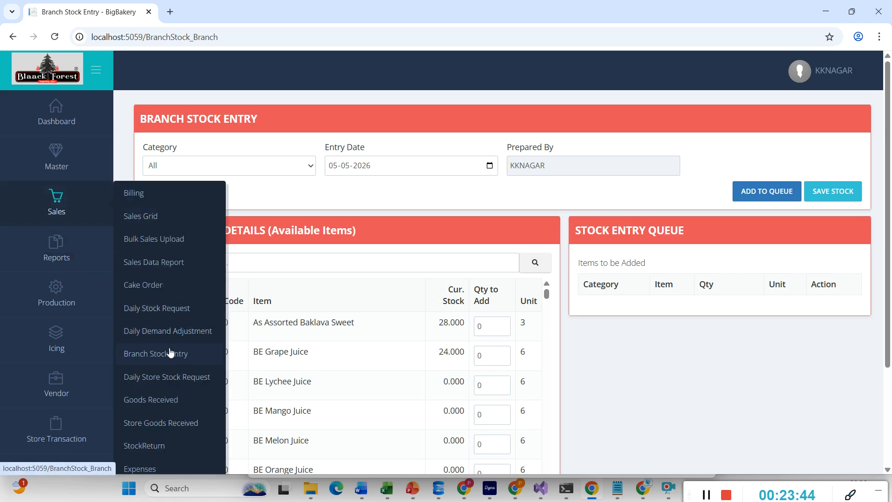
{"action": "left_click", "coordinate": [178, 385]}
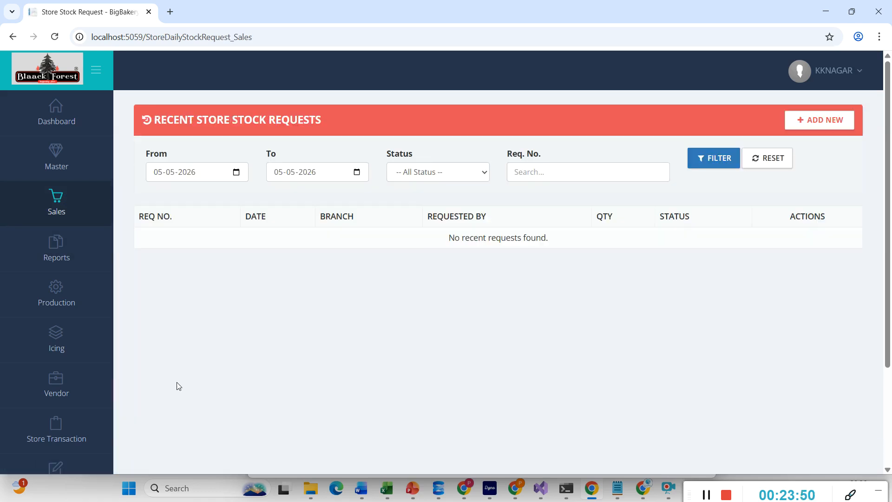
{"action": "left_click", "coordinate": [809, 121]}
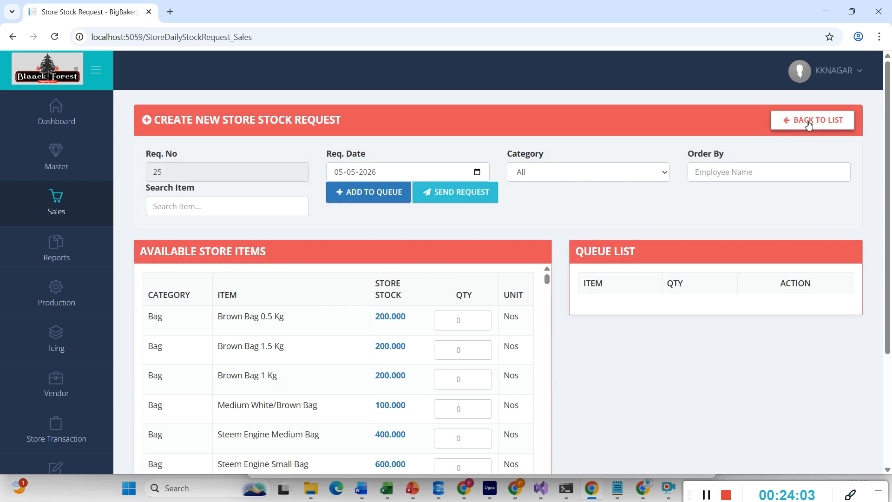
{"action": "scroll", "coordinate": [325, 385], "scroll_direction": "down", "scroll_amount": 2}
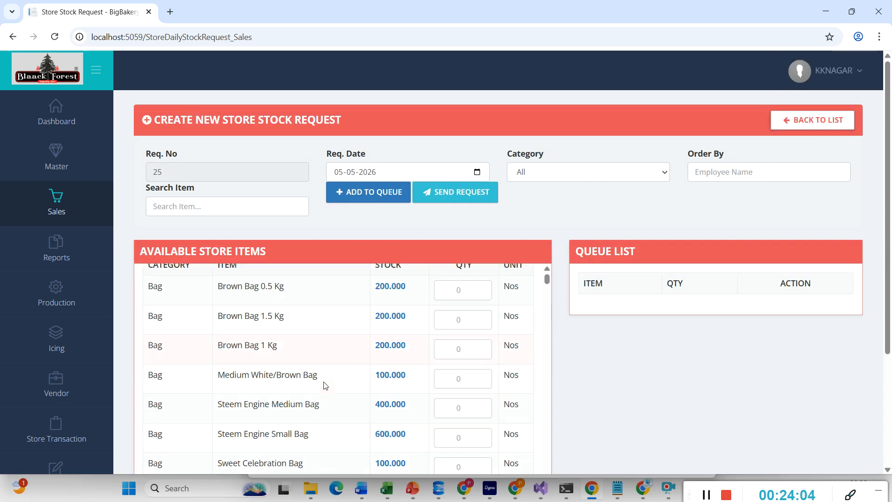
{"action": "scroll", "coordinate": [325, 386], "scroll_direction": "down", "scroll_amount": 1}
{"action": "scroll", "coordinate": [325, 386], "scroll_direction": "down", "scroll_amount": 5}
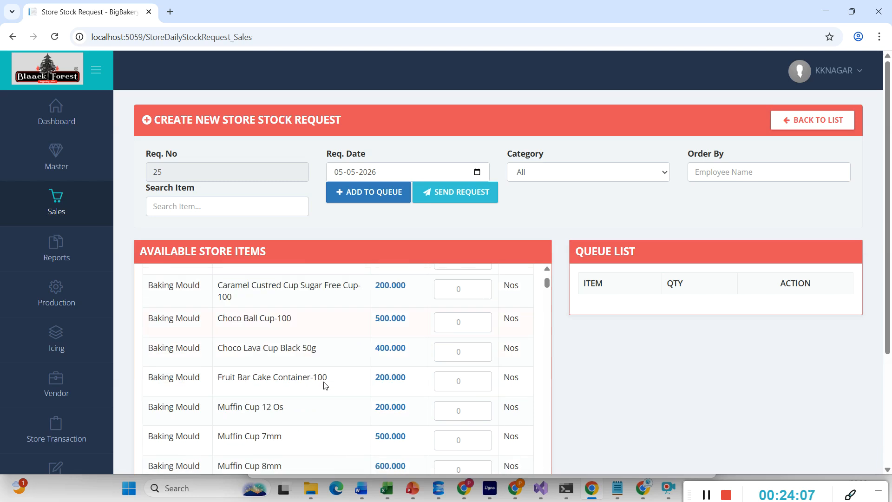
{"action": "scroll", "coordinate": [326, 386], "scroll_direction": "down", "scroll_amount": 3}
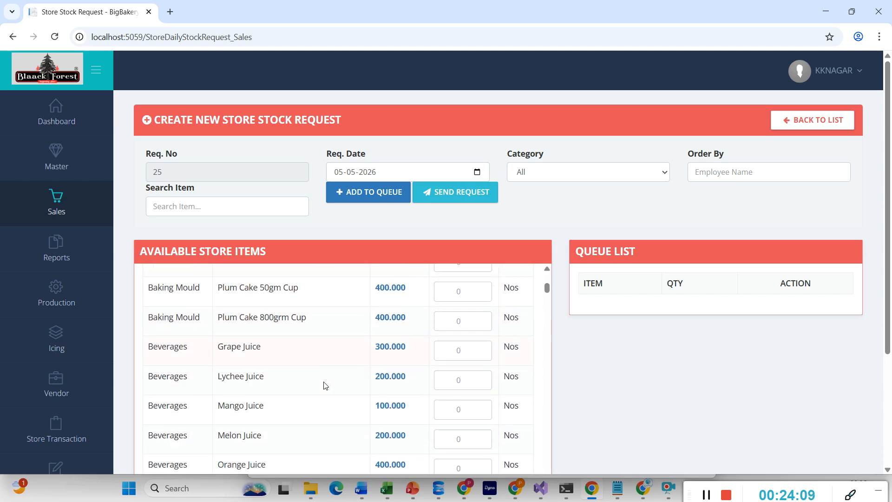
{"action": "scroll", "coordinate": [325, 386], "scroll_direction": "down", "scroll_amount": 3}
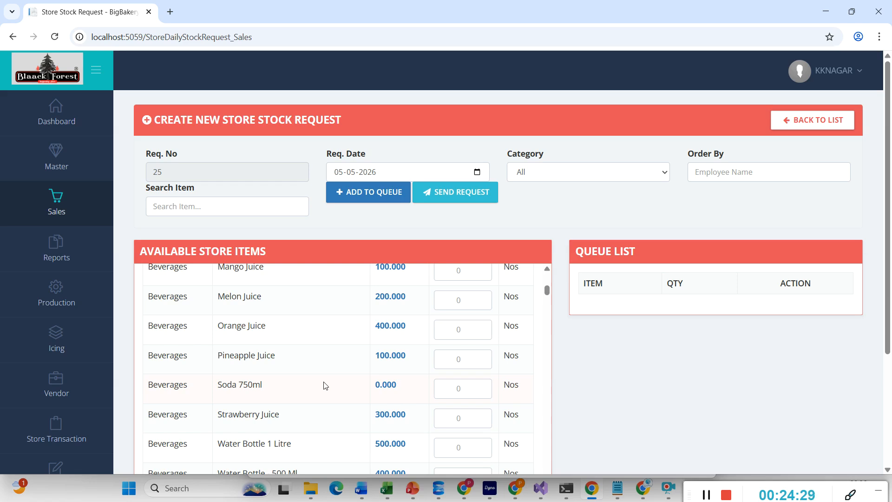
{"action": "mouse_move", "coordinate": [79, 216]}
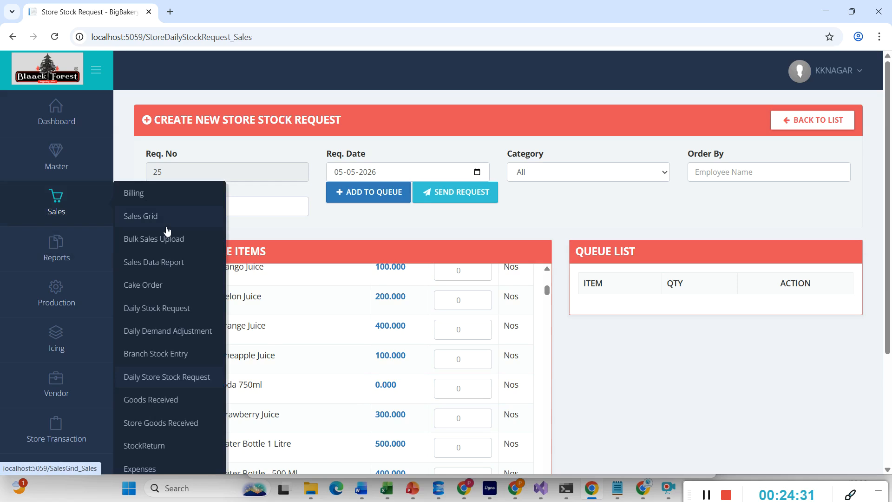
- Receive DC 69 and view its six received bread items, then move to Stock Return Entry
{"action": "left_click", "coordinate": [163, 401]}
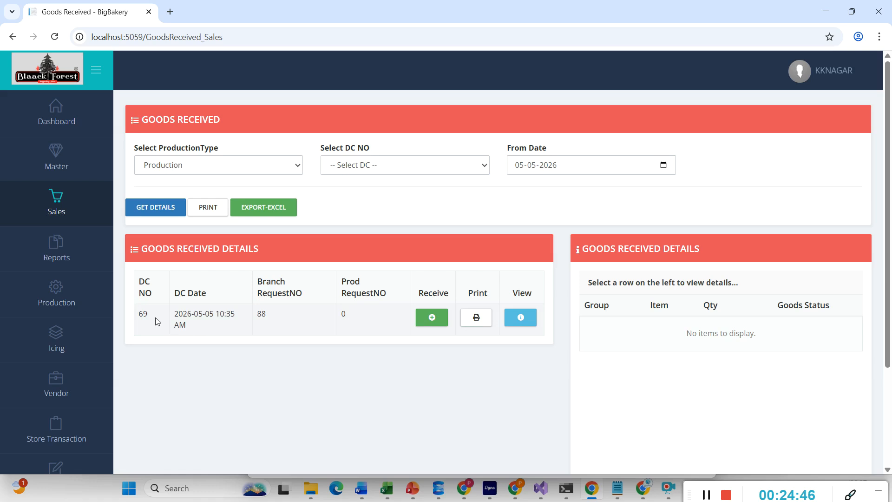
{"action": "left_click", "coordinate": [444, 317]}
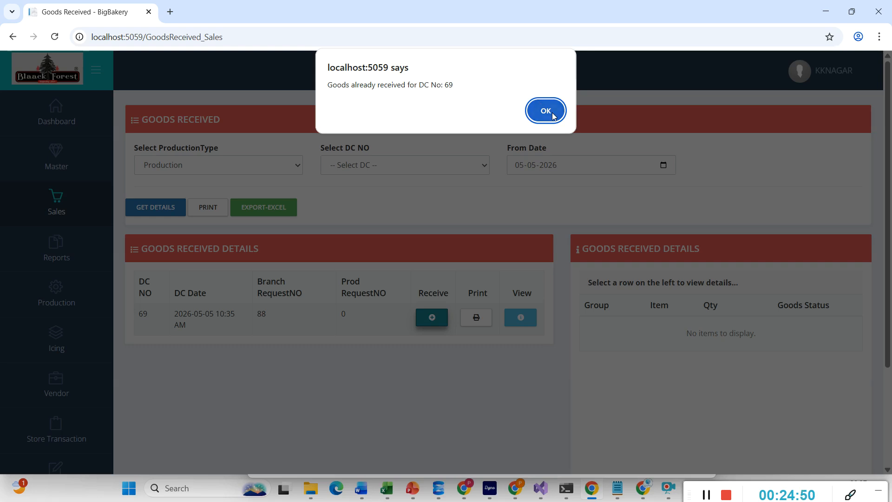
{"action": "left_click", "coordinate": [545, 111]}
{"action": "left_click", "coordinate": [521, 319]}
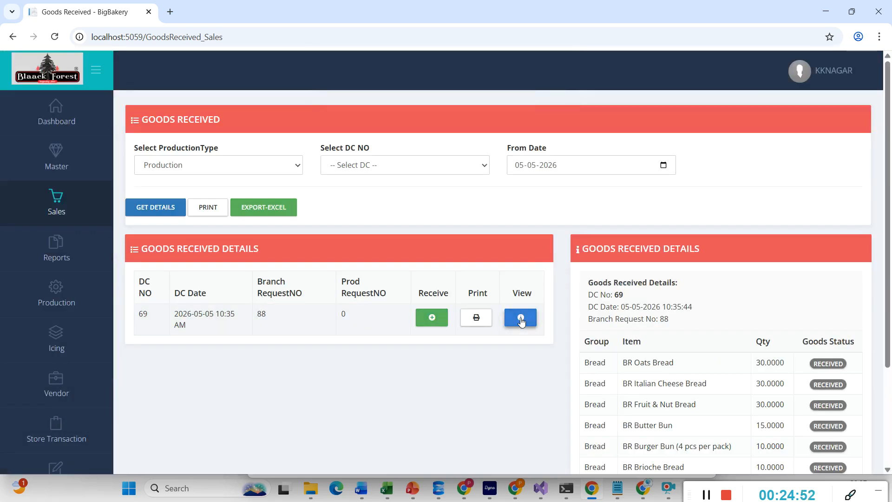
{"action": "scroll", "coordinate": [654, 374], "scroll_direction": "down", "scroll_amount": 3}
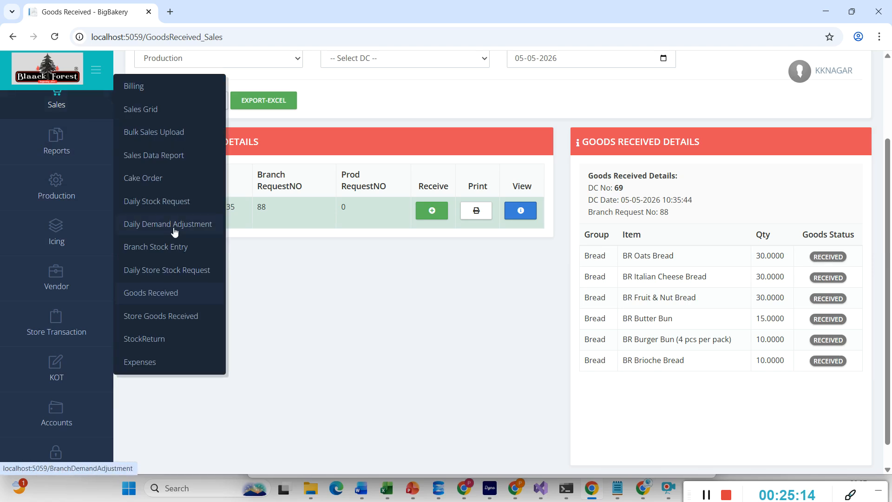
{"action": "left_click", "coordinate": [153, 343]}
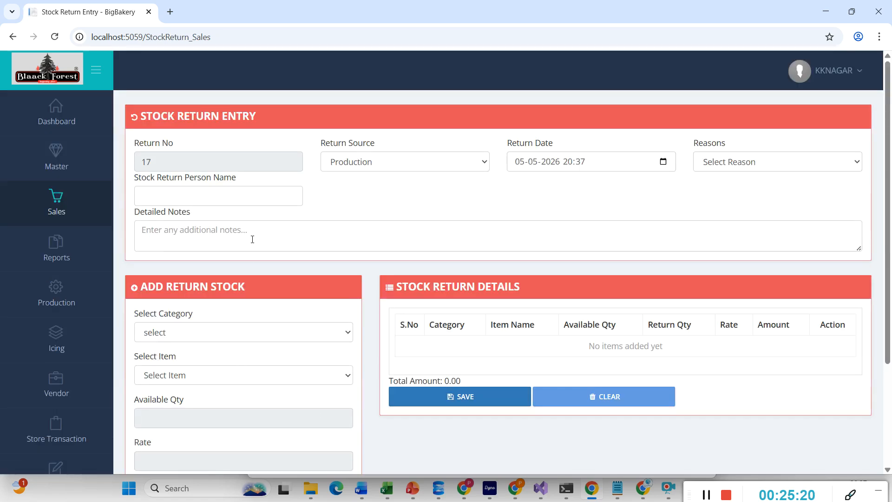
- Select Beverages > BE Grape Juice as the returned item
{"action": "scroll", "coordinate": [366, 306], "scroll_direction": "down", "scroll_amount": 2}
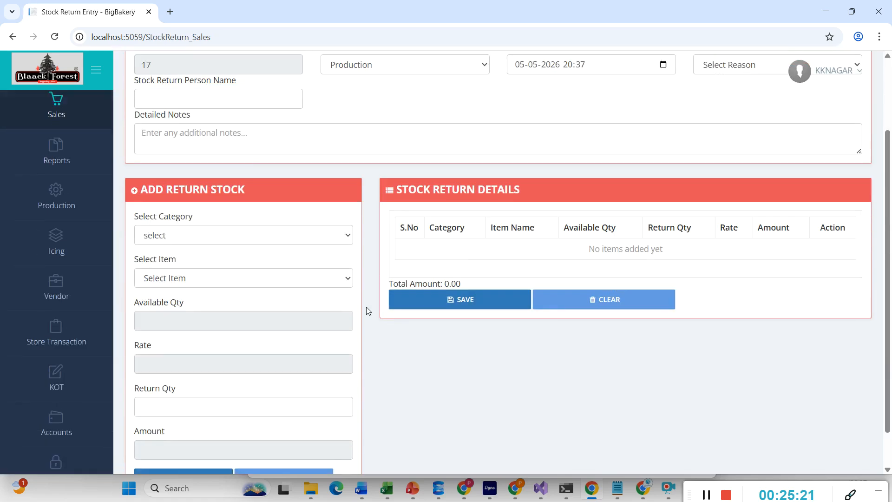
{"action": "left_click", "coordinate": [185, 239]}
{"action": "left_click", "coordinate": [166, 284]}
{"action": "left_click", "coordinate": [187, 283]}
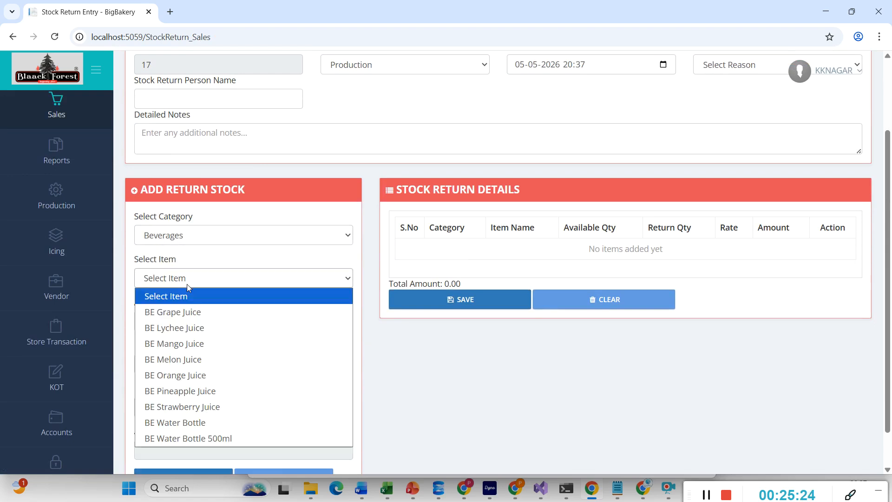
{"action": "left_click", "coordinate": [185, 344]}
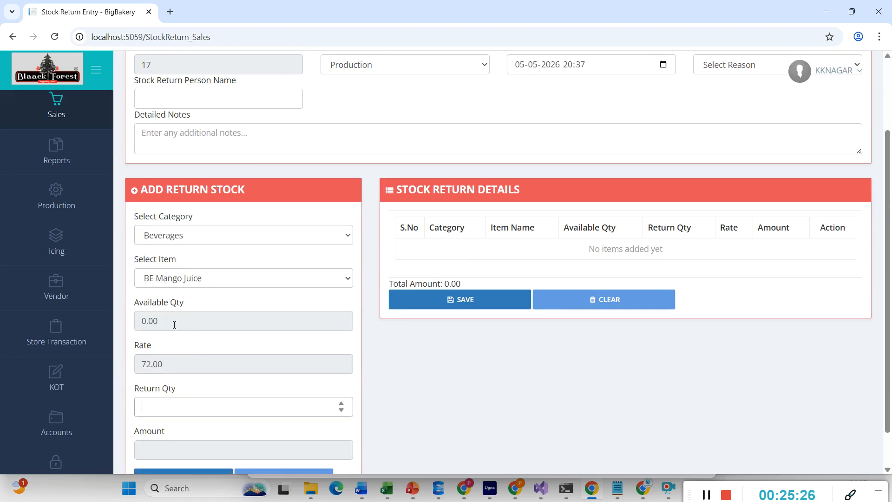
{"action": "left_click", "coordinate": [174, 324]}
{"action": "scroll", "coordinate": [183, 408], "scroll_direction": "down", "scroll_amount": 1}
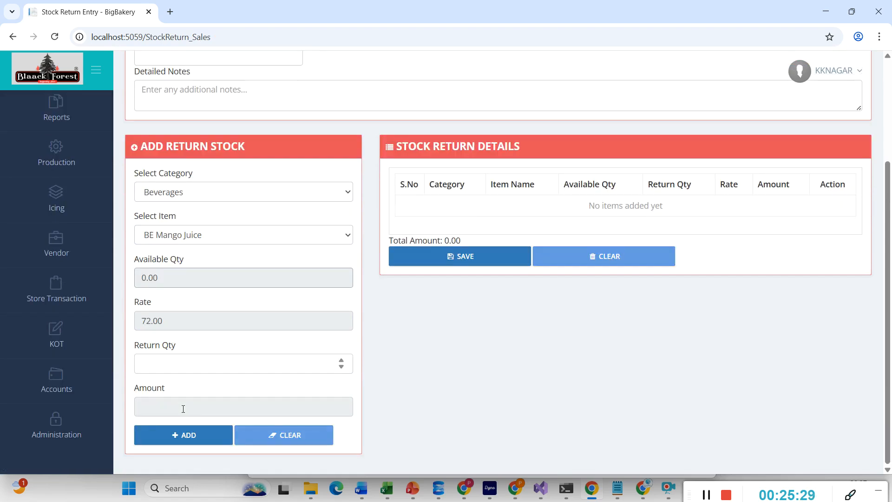
{"action": "left_click", "coordinate": [195, 232]}
{"action": "left_click", "coordinate": [185, 281]}
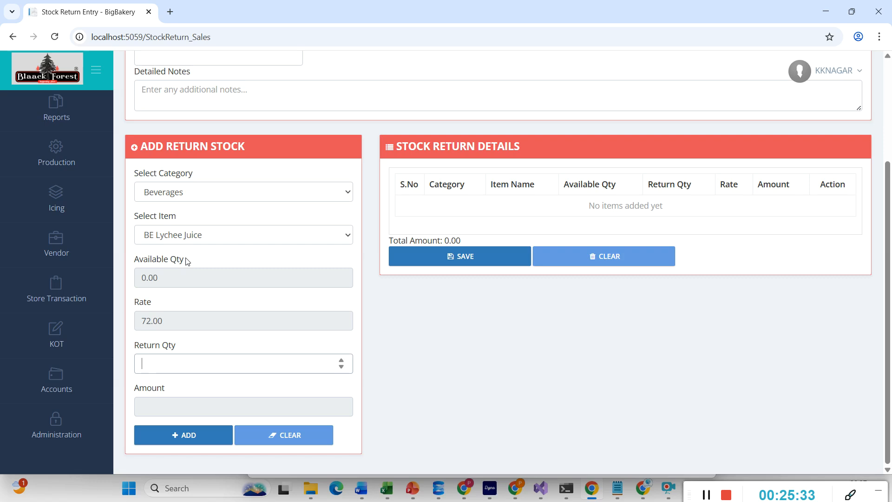
{"action": "left_click", "coordinate": [188, 241]}
{"action": "left_click", "coordinate": [182, 268]}
- Enter return quantity 2 and add the 144.00 grape juice line
{"action": "double_click", "coordinate": [151, 278]}
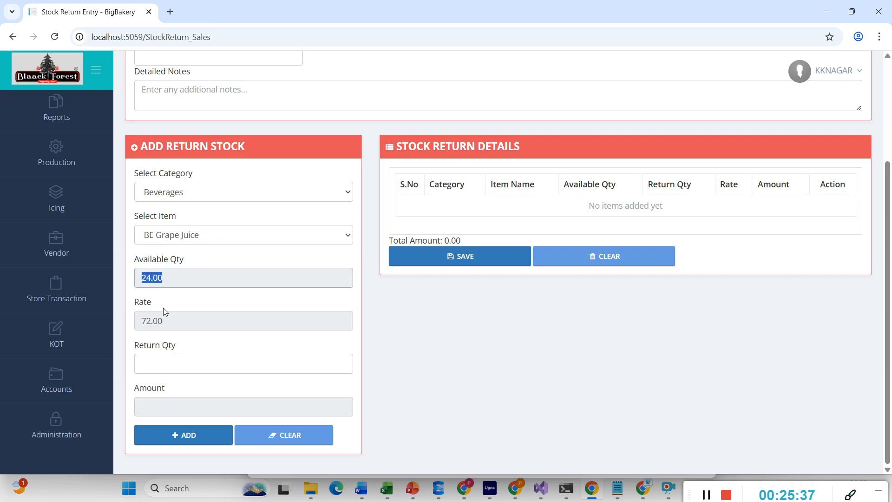
{"action": "left_click", "coordinate": [160, 367]}
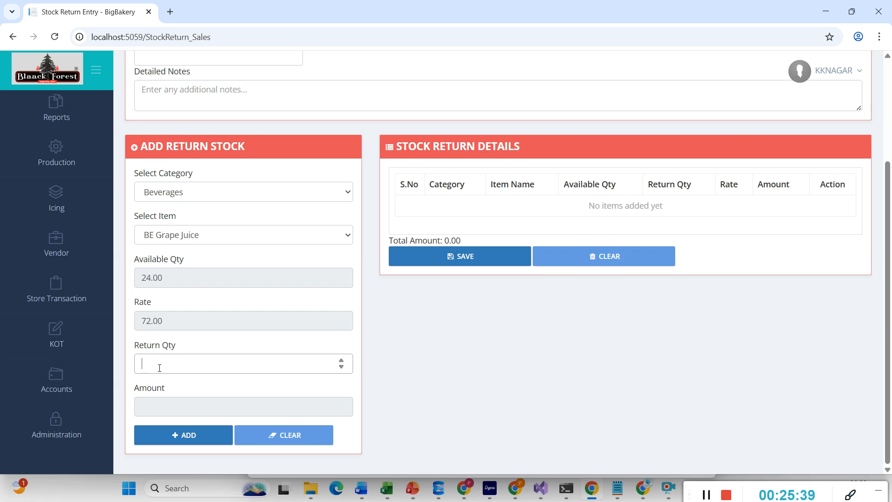
{"action": "type", "text": "2"}
{"action": "left_click", "coordinate": [182, 441]}
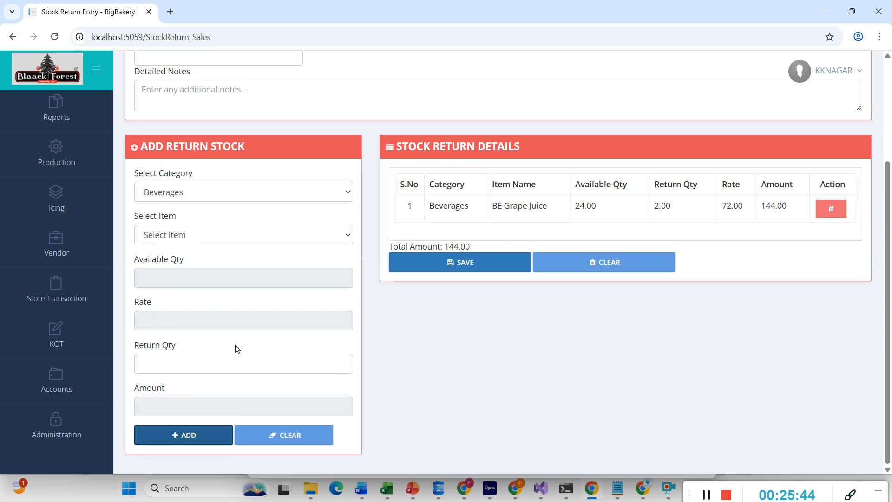
- Pick Cheese Cake > CC Baked Chocolate, check notes and return reasons, then go to Expenses
{"action": "left_click", "coordinate": [175, 191]}
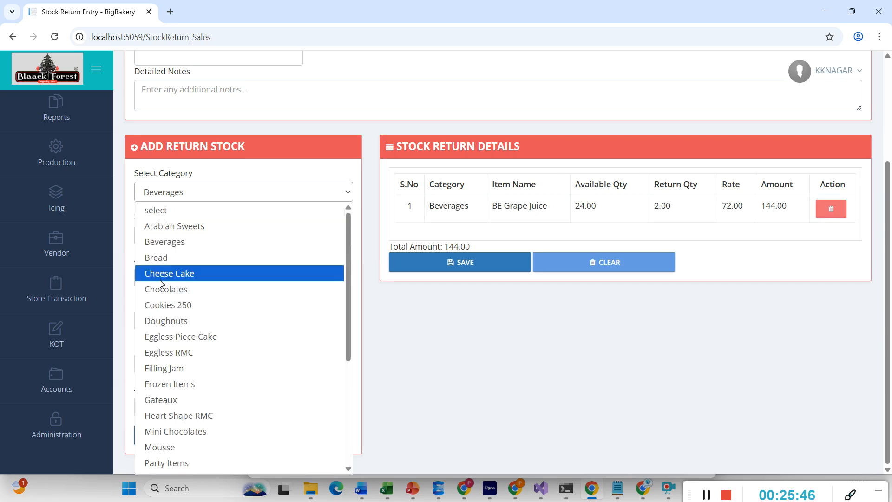
{"action": "left_click", "coordinate": [160, 275]}
{"action": "left_click", "coordinate": [168, 237]}
{"action": "left_click", "coordinate": [167, 282]}
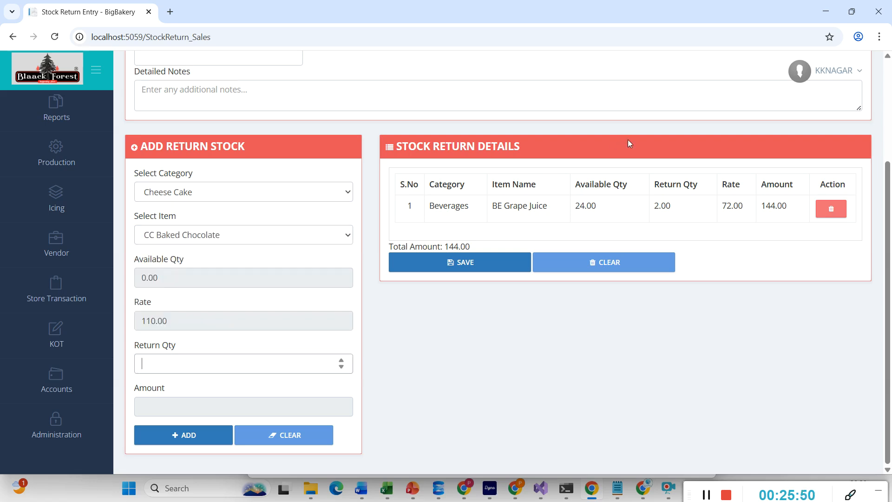
{"action": "scroll", "coordinate": [510, 245], "scroll_direction": "up", "scroll_amount": 1}
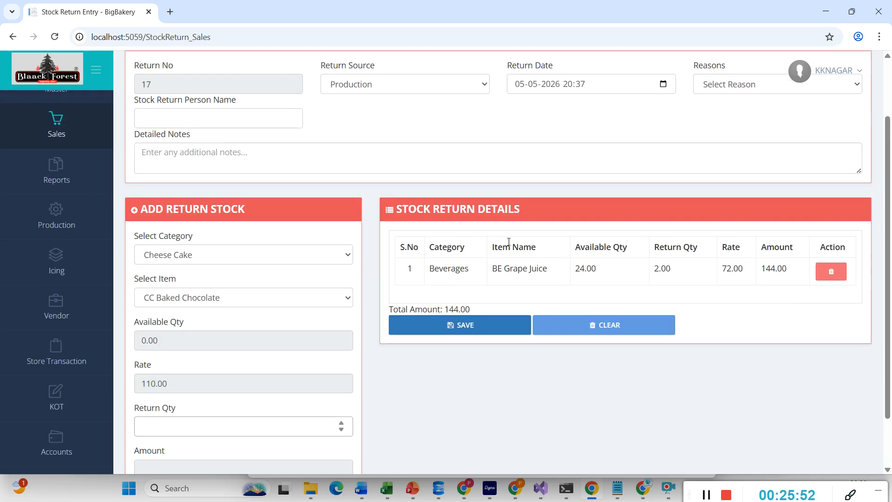
{"action": "left_click", "coordinate": [201, 157]}
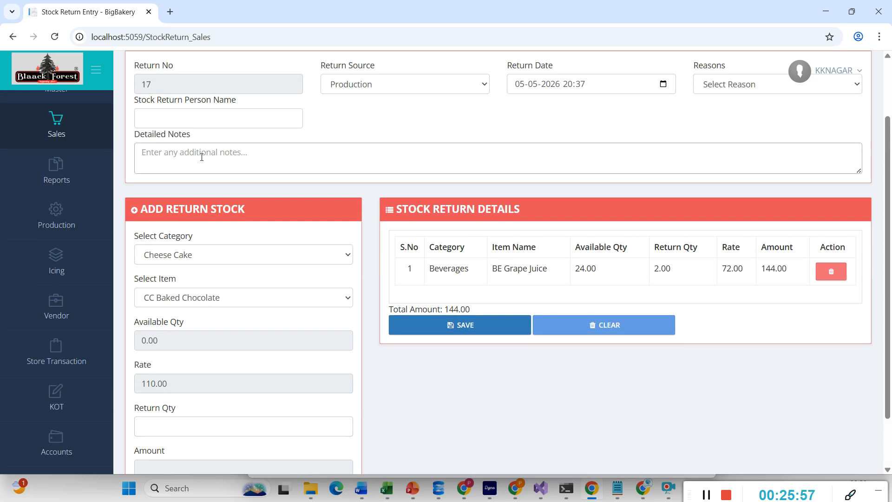
{"action": "left_click", "coordinate": [727, 91]}
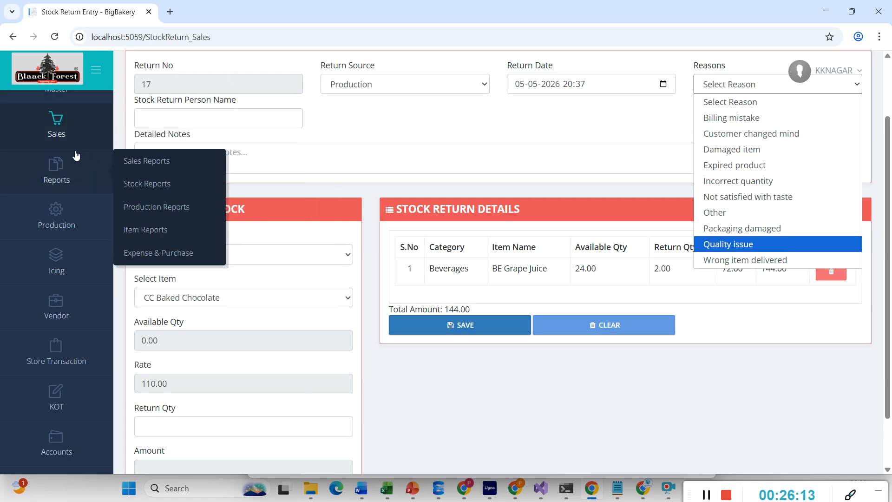
{"action": "mouse_move", "coordinate": [89, 129]}
{"action": "left_click", "coordinate": [132, 391]}
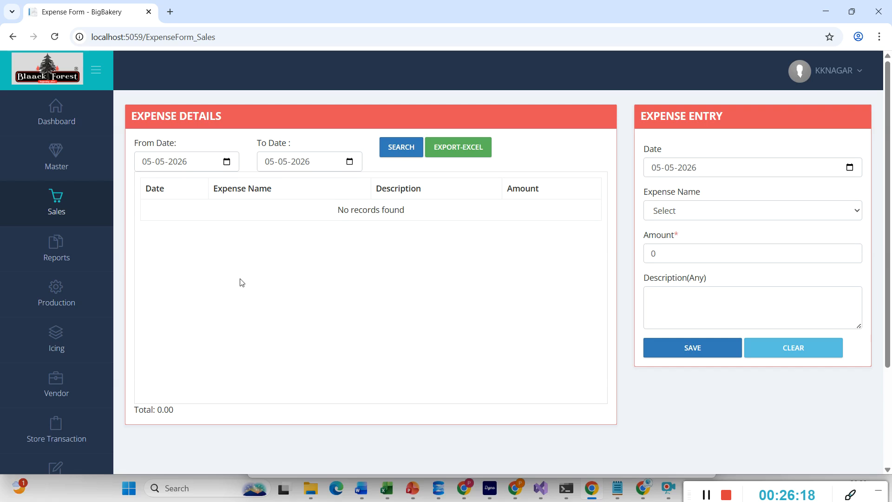
- Dismiss the expense name list and go to the Final Settlement Report under Sales Reports
{"action": "left_click", "coordinate": [683, 212]}
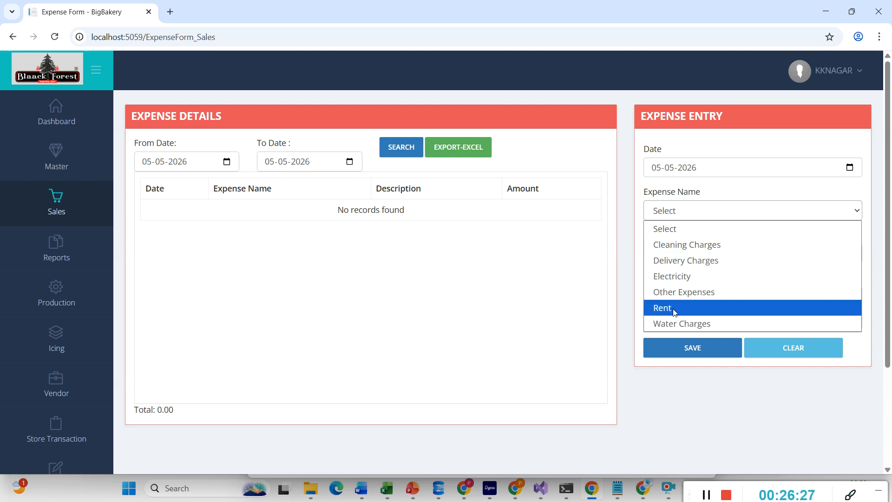
{"action": "left_click", "coordinate": [371, 249]}
{"action": "mouse_move", "coordinate": [109, 319]}
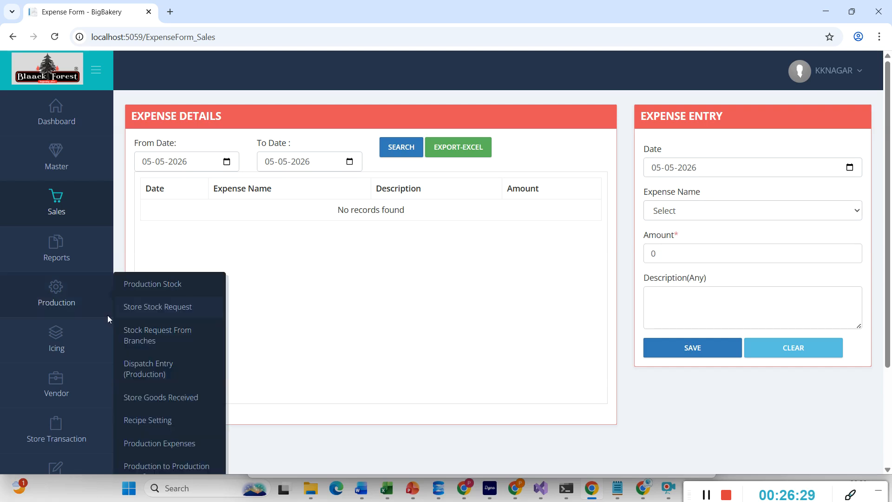
{"action": "mouse_move", "coordinate": [97, 249]}
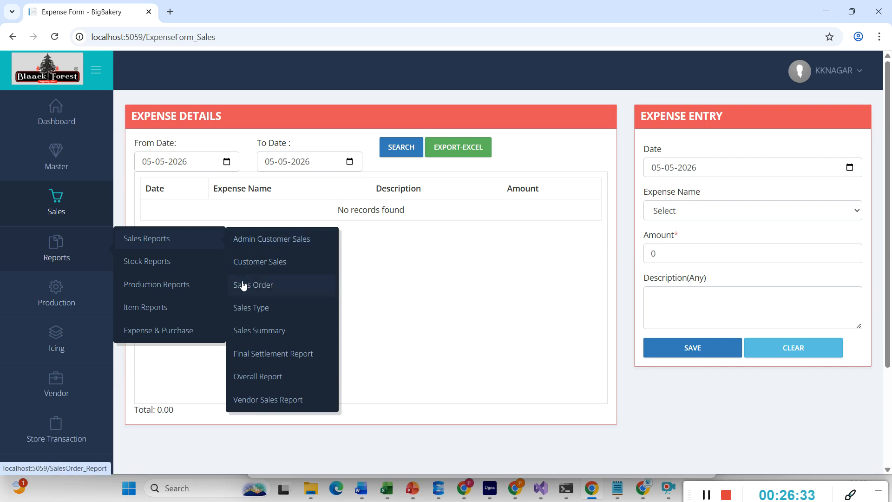
{"action": "left_click", "coordinate": [256, 354]}
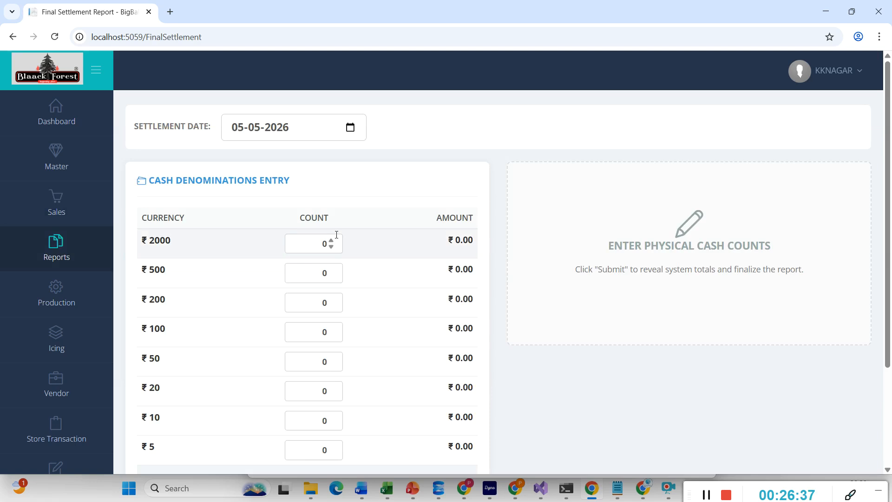
- Enter counts of 10 ₹2000 notes and 20 ₹500 notes, then calculate the variance
{"action": "left_click", "coordinate": [320, 243]}
{"action": "type", "text": "1"}
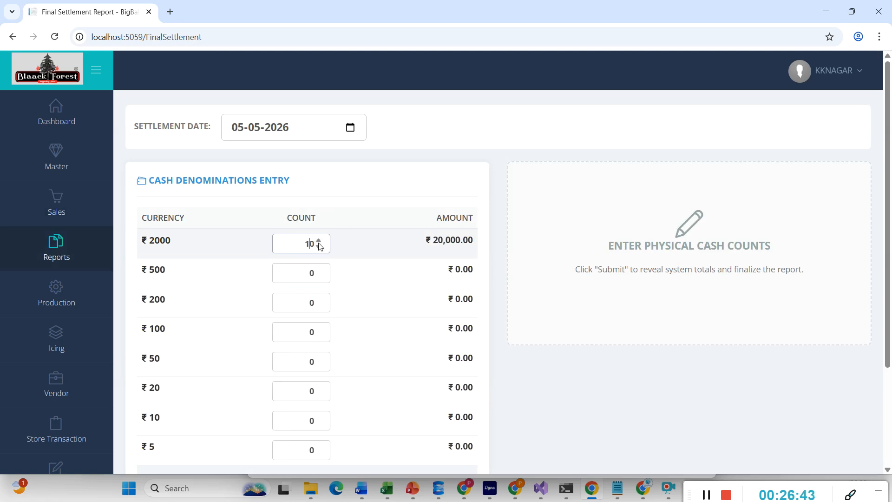
{"action": "left_click", "coordinate": [311, 272]}
{"action": "type", "text": "2"}
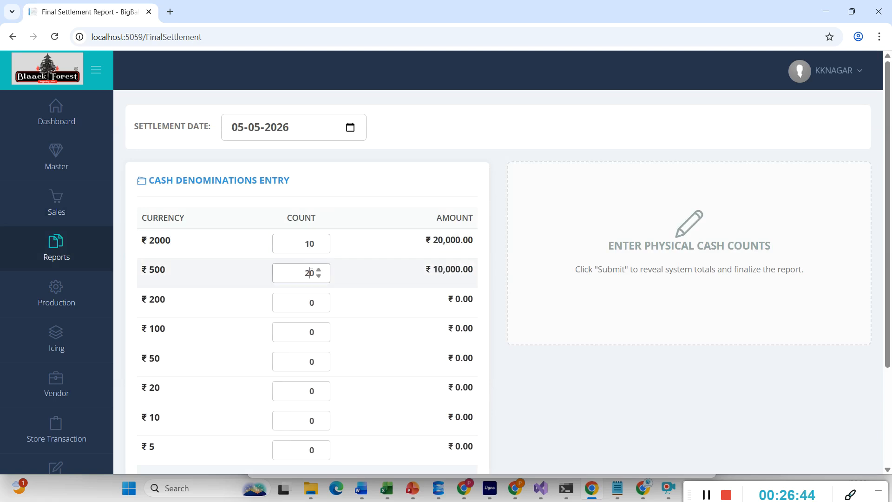
{"action": "left_click", "coordinate": [528, 174]}
{"action": "scroll", "coordinate": [352, 315], "scroll_direction": "down", "scroll_amount": 3}
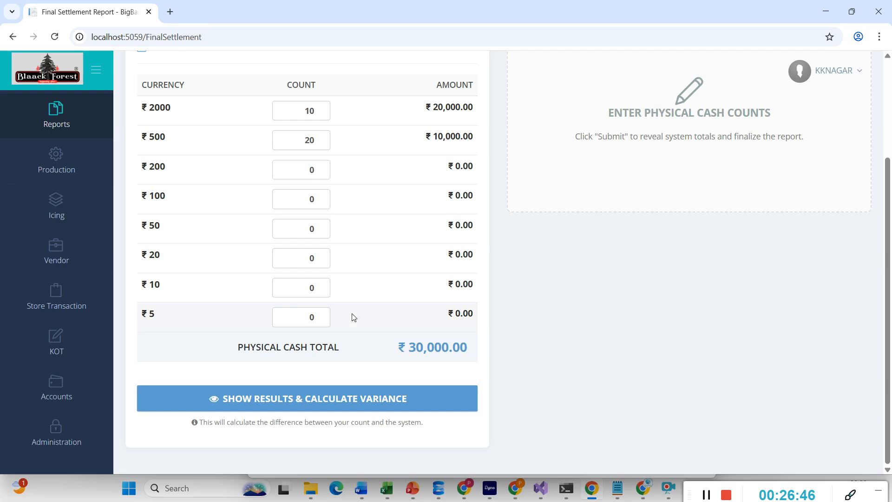
{"action": "left_click", "coordinate": [295, 403]}
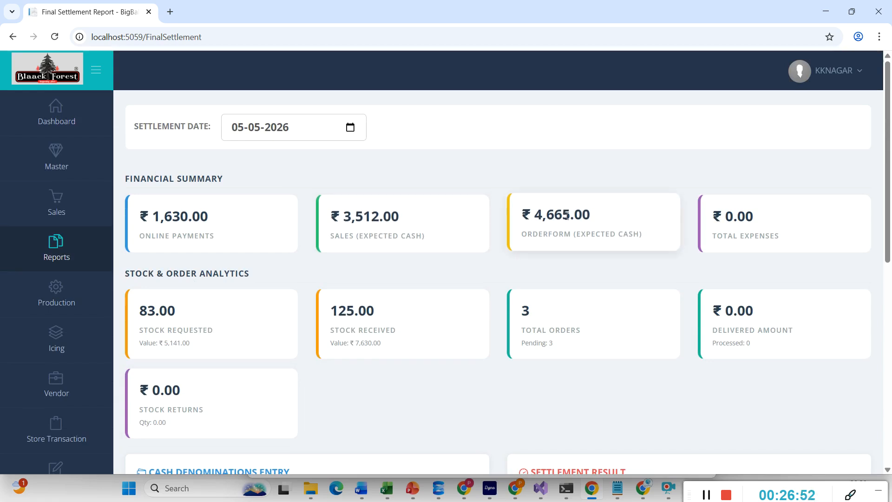
- Review the ₹31,630.00 settlement and highlight the ₹21,823.00 surplus, then select the closing remarks field
{"action": "scroll", "coordinate": [601, 239], "scroll_direction": "down", "scroll_amount": 5}
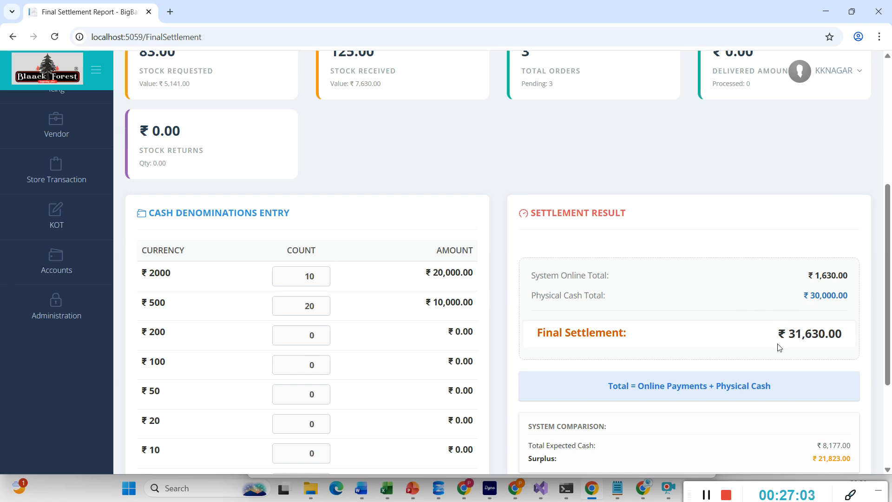
{"action": "scroll", "coordinate": [779, 347], "scroll_direction": "down", "scroll_amount": 2}
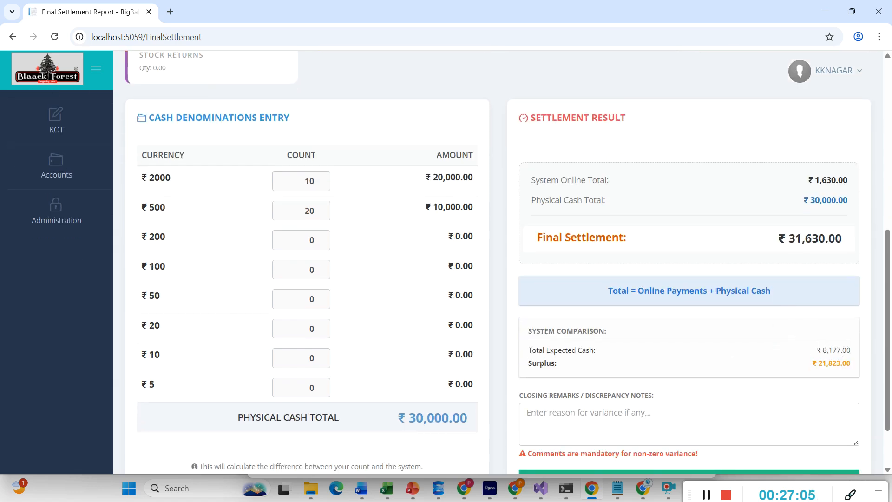
{"action": "left_click_drag", "start_coordinate": [850, 362], "coordinate": [795, 375]}
{"action": "scroll", "coordinate": [743, 350], "scroll_direction": "down", "scroll_amount": 2}
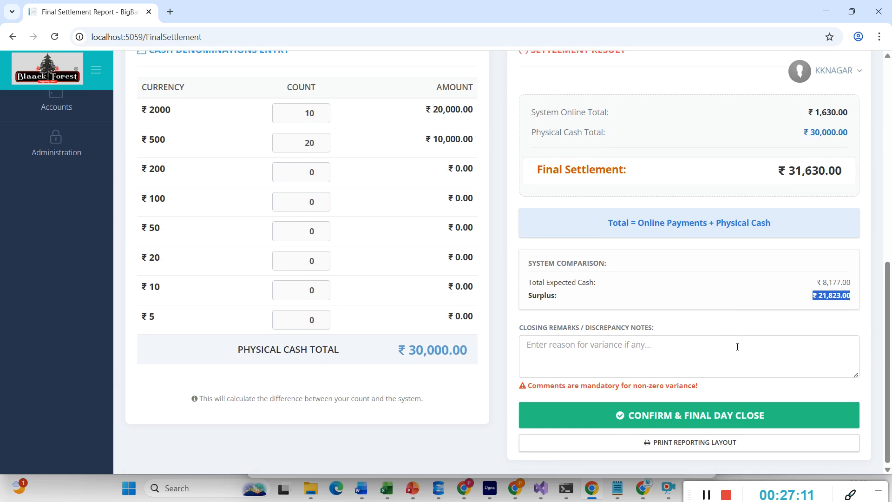
{"action": "scroll", "coordinate": [737, 346], "scroll_direction": "up", "scroll_amount": 2}
{"action": "scroll", "coordinate": [737, 346], "scroll_direction": "up", "scroll_amount": 5}
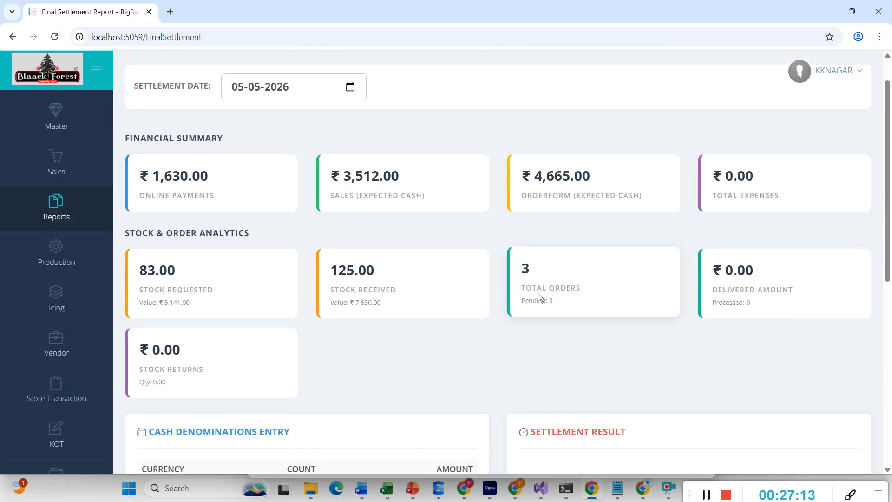
{"action": "scroll", "coordinate": [540, 297], "scroll_direction": "down", "scroll_amount": 1}
{"action": "scroll", "coordinate": [540, 298], "scroll_direction": "down", "scroll_amount": 7}
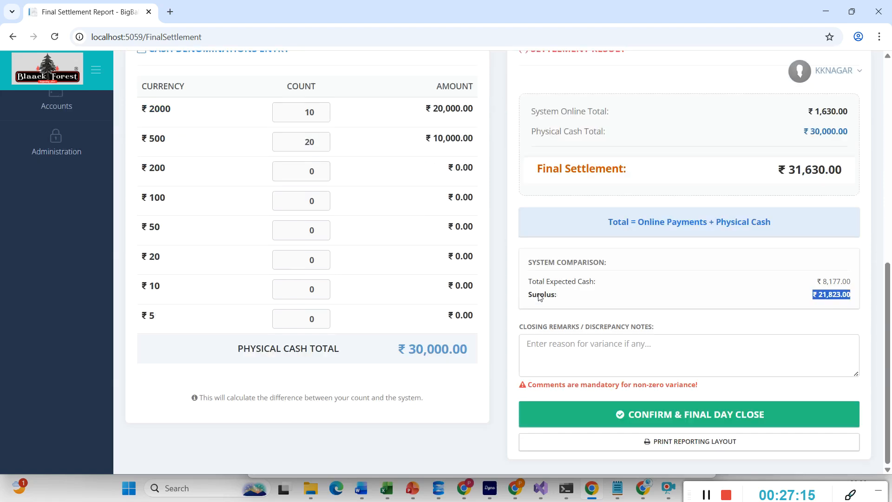
{"action": "left_click", "coordinate": [564, 344]}
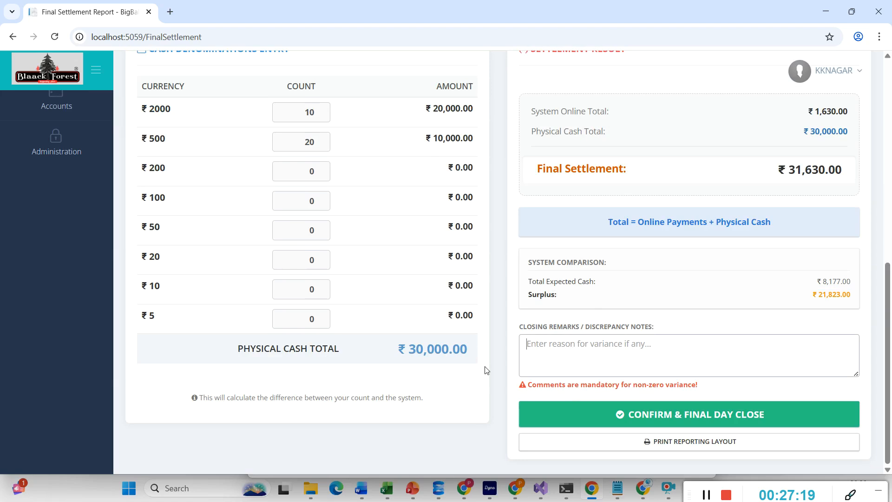
{"action": "scroll", "coordinate": [481, 368], "scroll_direction": "up", "scroll_amount": 9}
{"action": "mouse_move", "coordinate": [75, 252]}
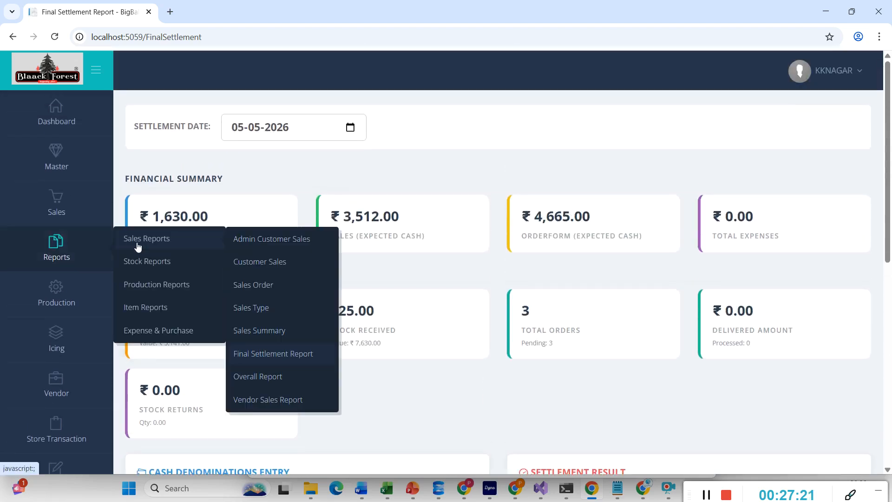
{"action": "mouse_move", "coordinate": [138, 262]}
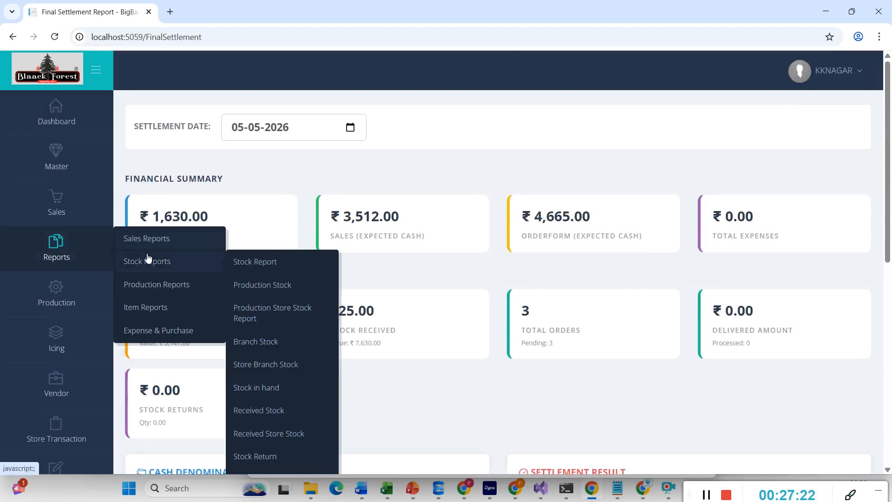
{"action": "mouse_move", "coordinate": [157, 280]}
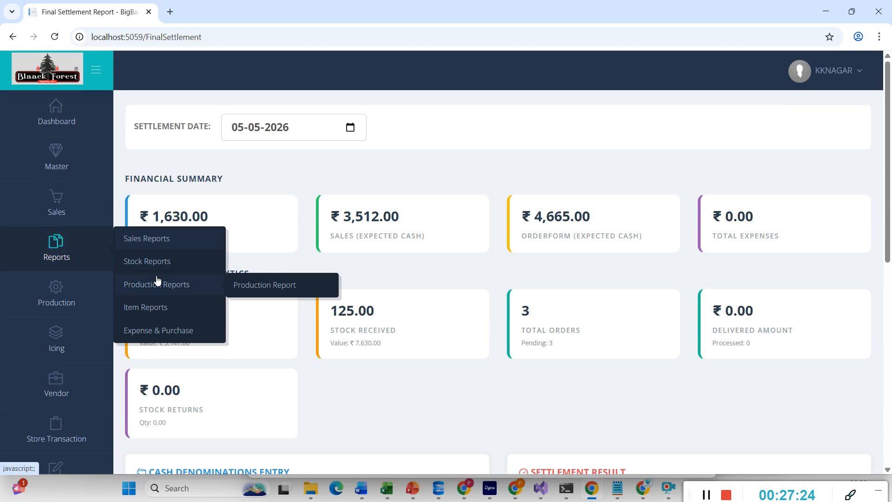
{"action": "mouse_move", "coordinate": [150, 309]}
{"action": "mouse_move", "coordinate": [151, 331]}
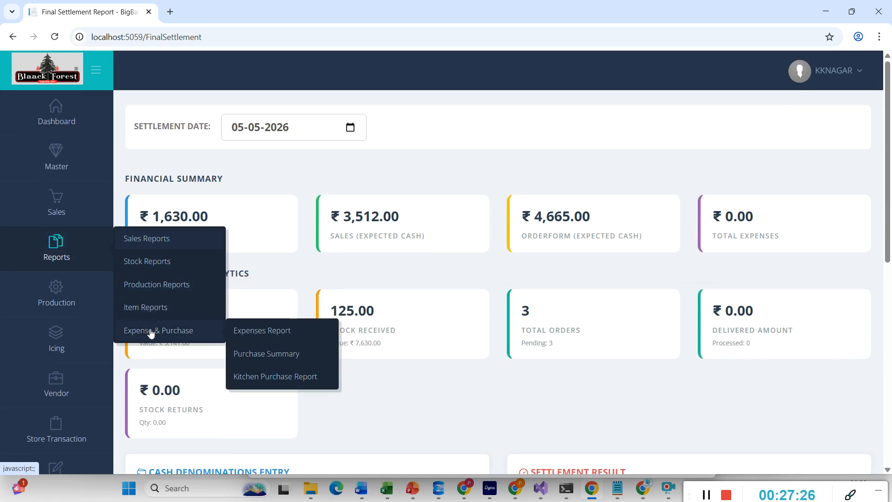